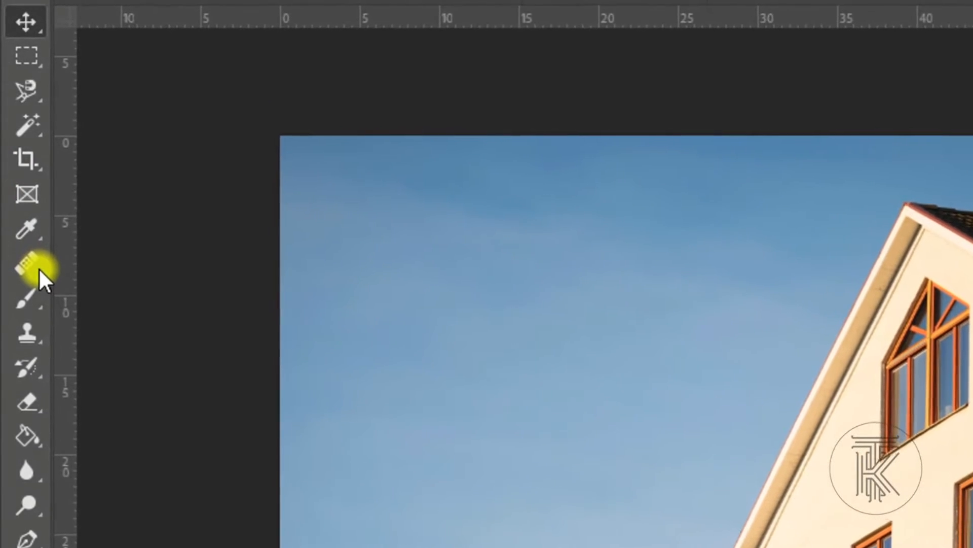
Step: Activate the Healing Brush Tool and open its brush size and hardness settings
{"action": "right_click", "coordinate": [38, 269]}
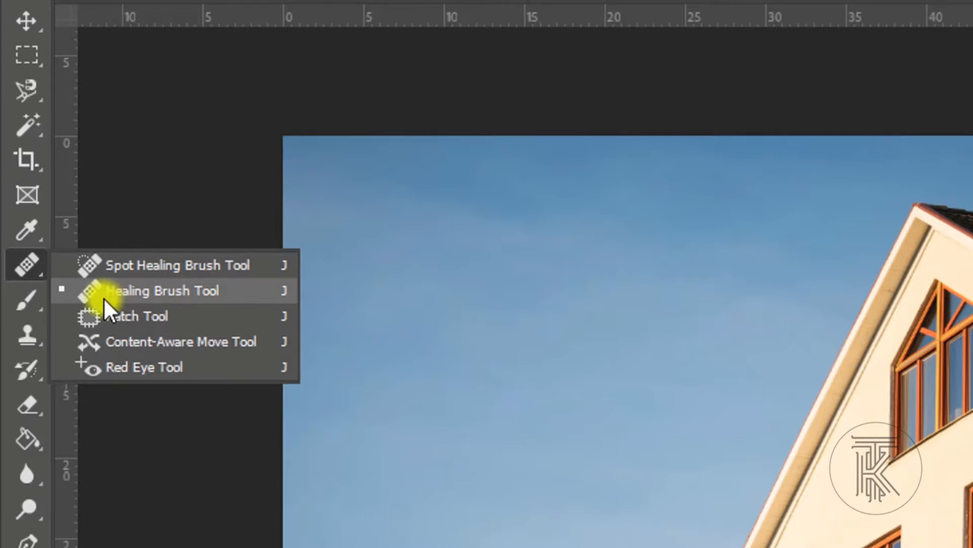
{"action": "left_click", "coordinate": [220, 288]}
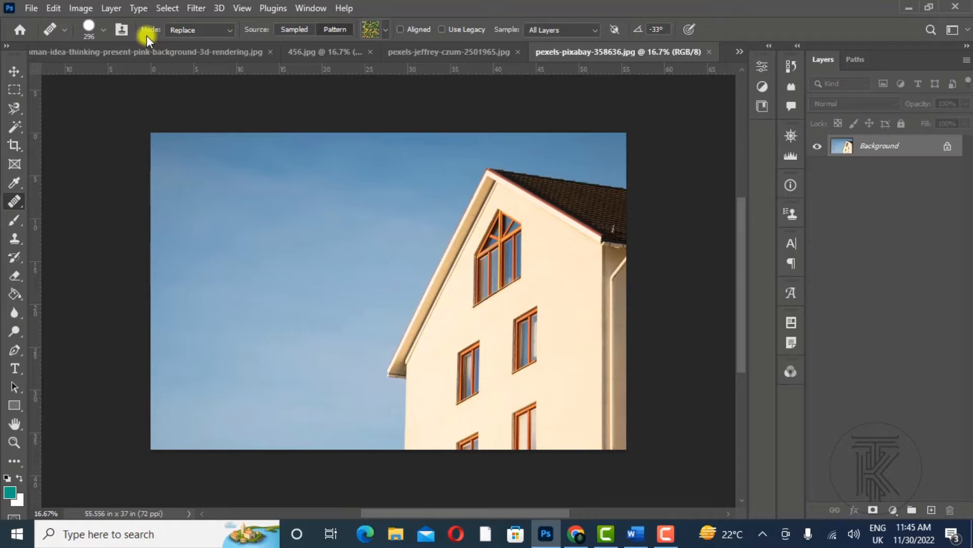
{"action": "left_click", "coordinate": [20, 207]}
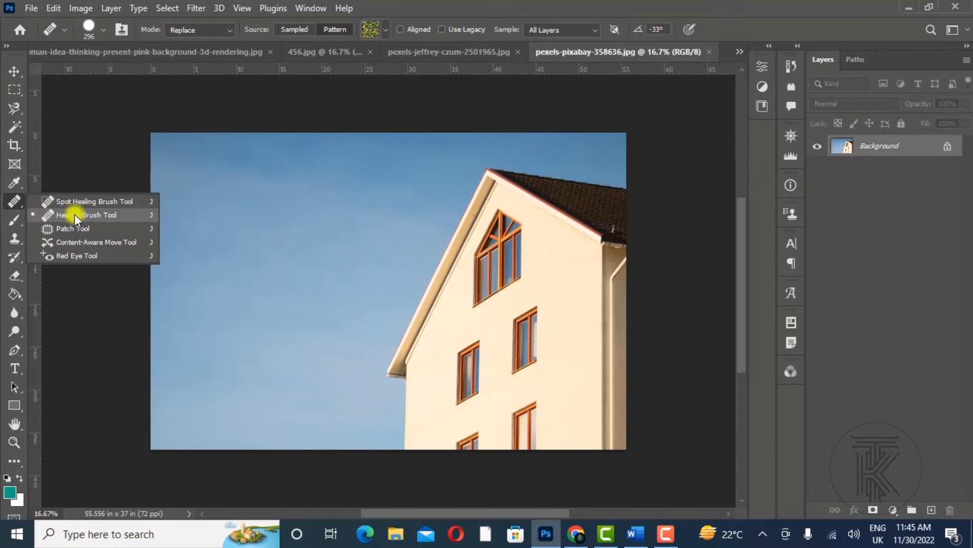
{"action": "left_click", "coordinate": [85, 214]}
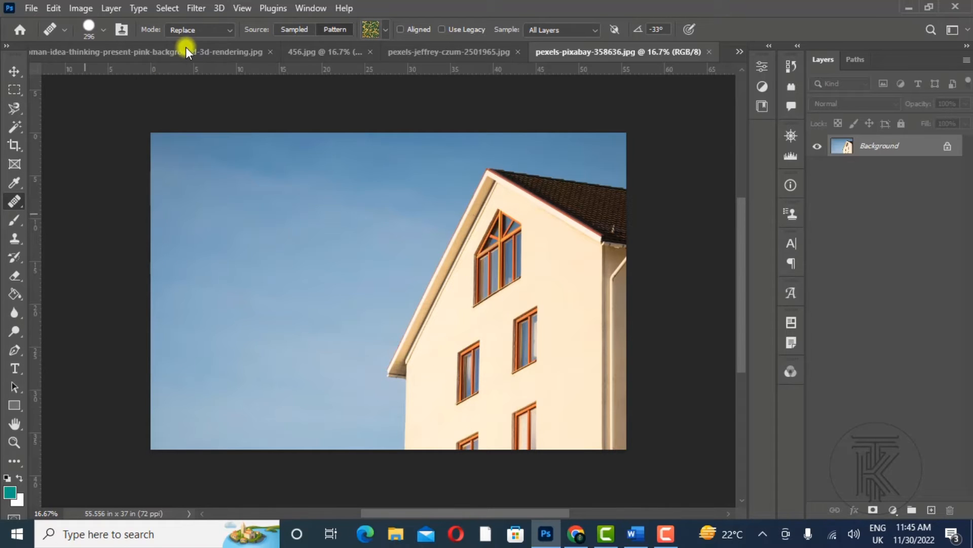
{"action": "left_click", "coordinate": [102, 33]}
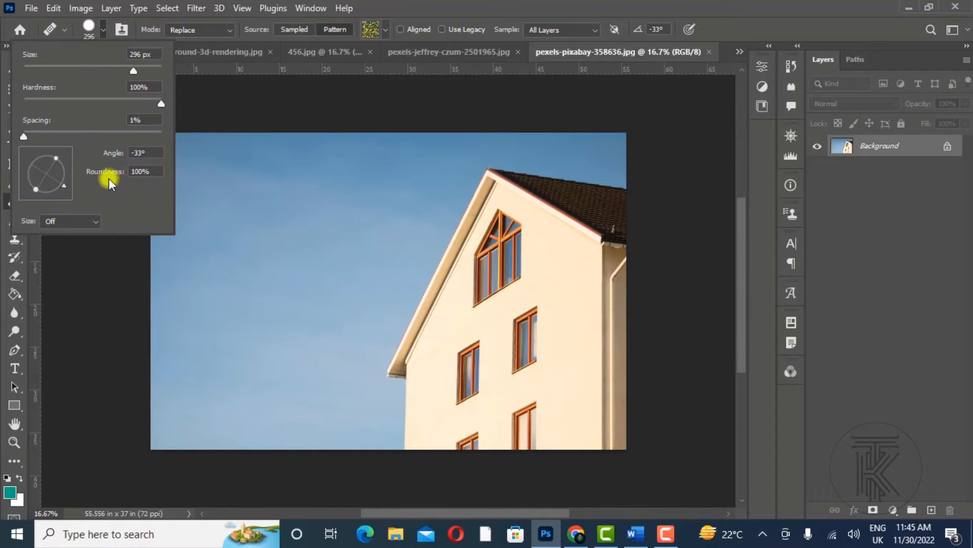
Step: Create a new blank document 1080 pixels wide and 1080 pixels high
{"action": "left_click", "coordinate": [31, 9]}
{"action": "left_click", "coordinate": [35, 20]}
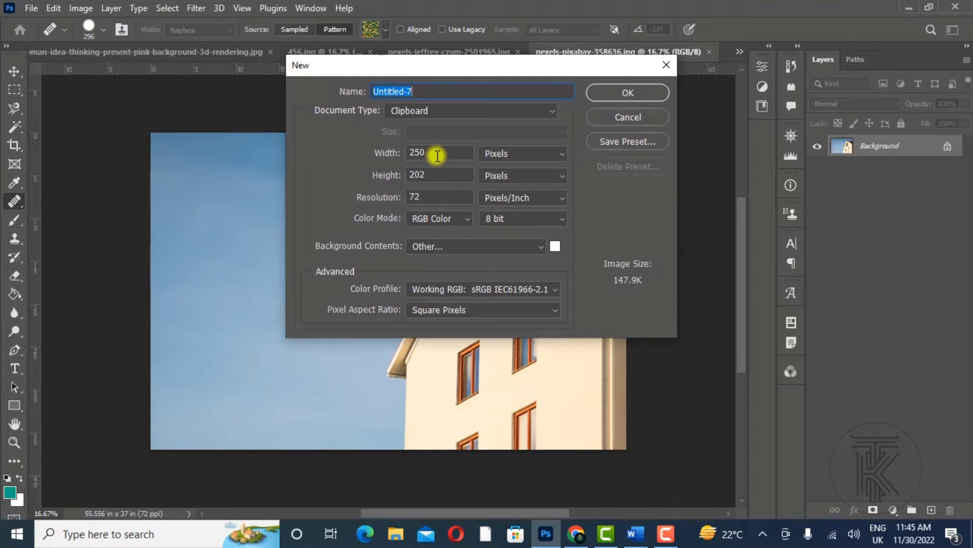
{"action": "left_click", "coordinate": [389, 150]}
{"action": "type", "text": "1080"}
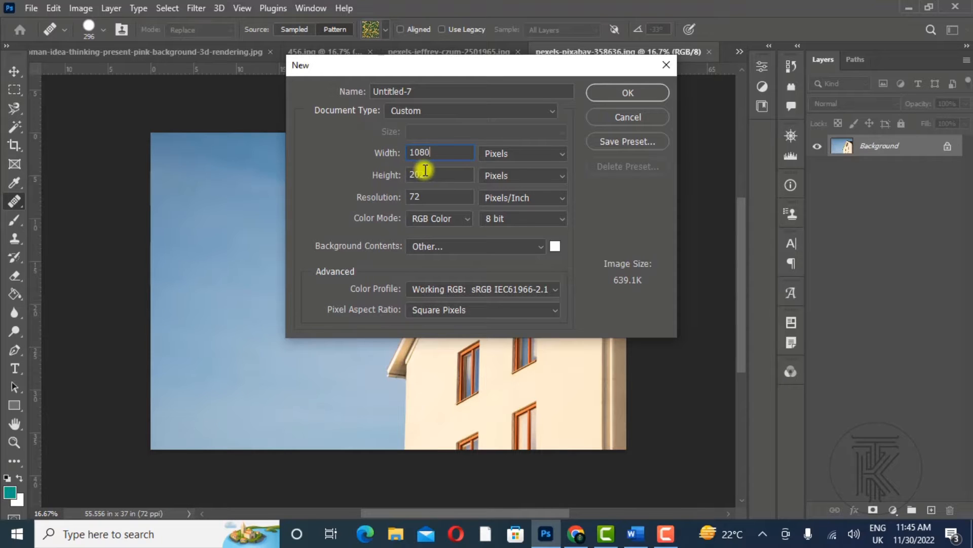
{"action": "left_click", "coordinate": [391, 167]}
{"action": "type", "text": "1080"}
{"action": "left_click", "coordinate": [610, 91]}
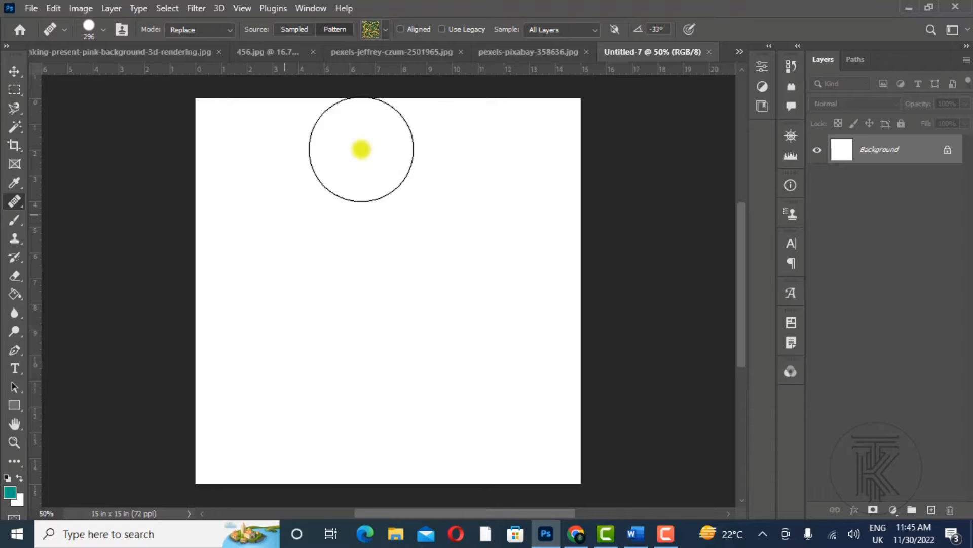
Step: Try one pattern dab with the Healing Brush on the blank canvas, undo it, and check the brush settings
{"action": "left_click", "coordinate": [350, 242]}
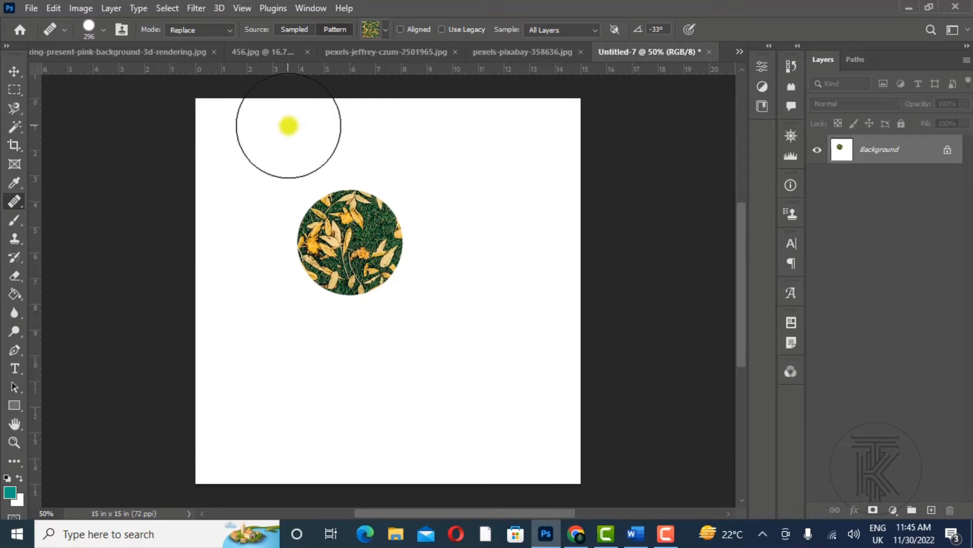
{"action": "key", "text": "ctrl+z"}
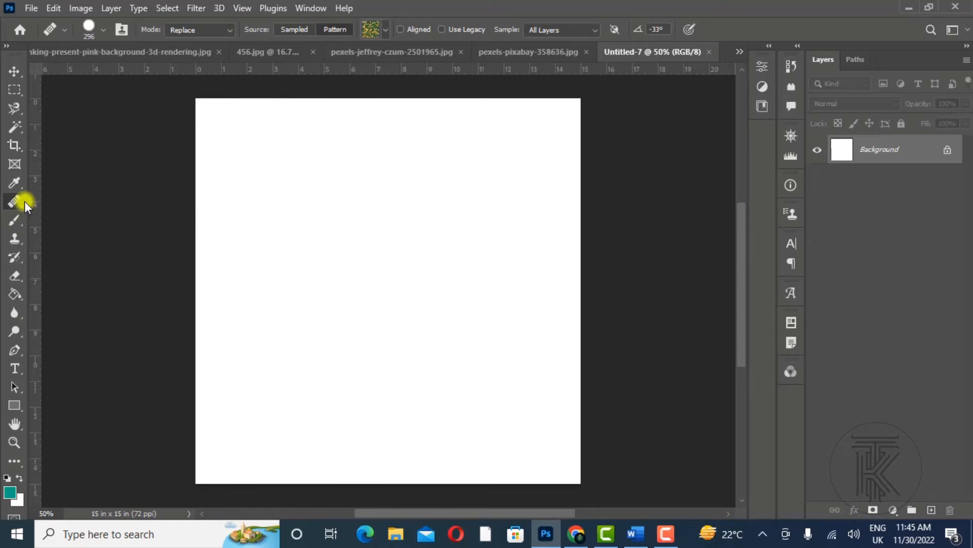
{"action": "left_click", "coordinate": [100, 32]}
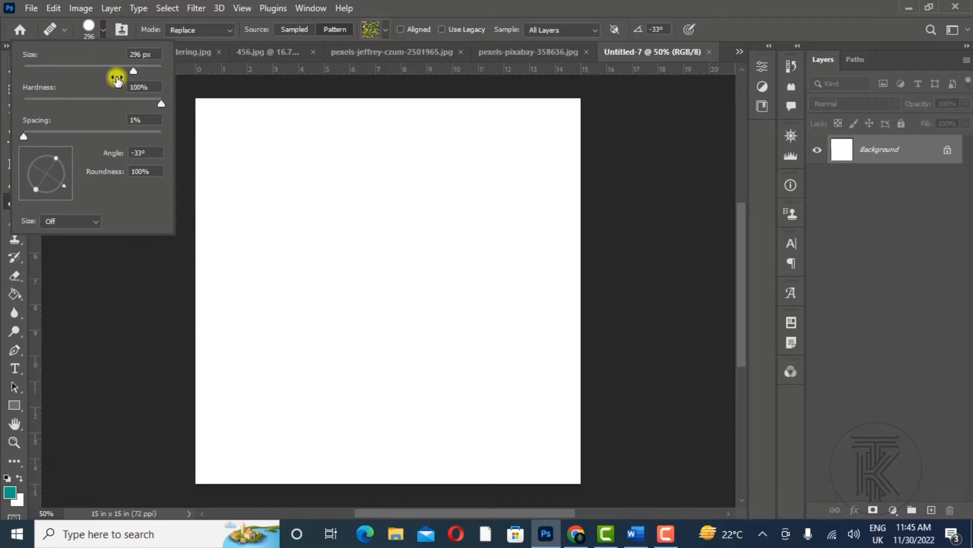
{"action": "left_click", "coordinate": [103, 26]}
Step: Switch to the Brush tool, round its flattened tip into a full circle, and set the brush size to 100 px
{"action": "left_click", "coordinate": [14, 223]}
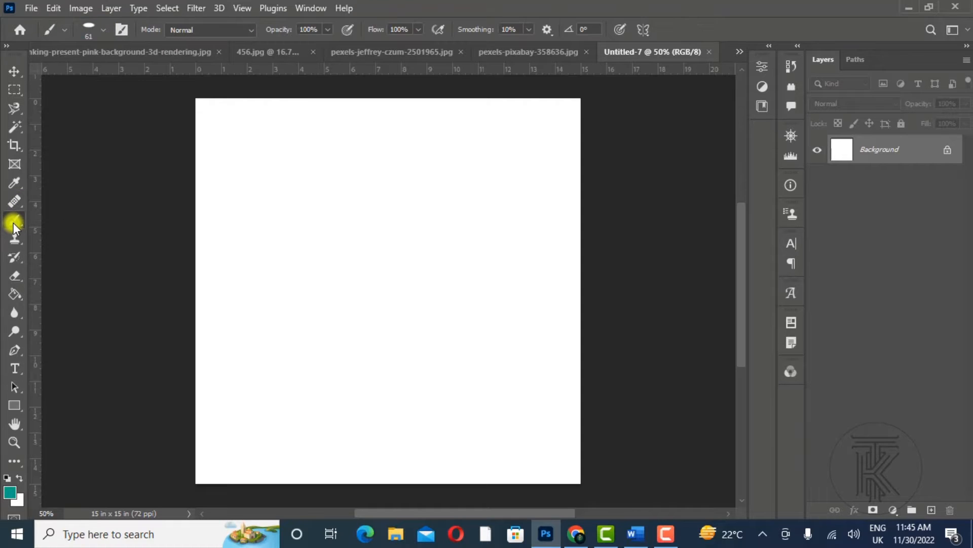
{"action": "left_click", "coordinate": [105, 31]}
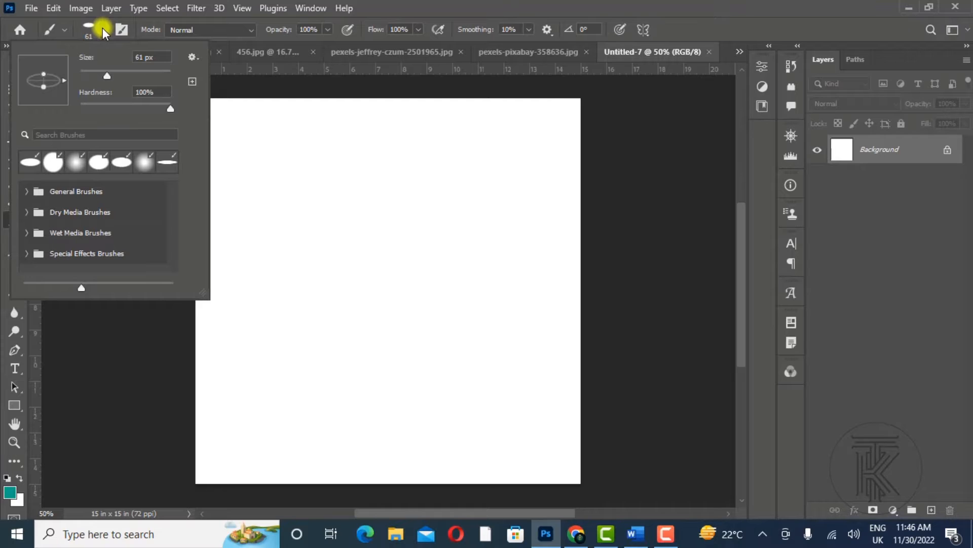
{"action": "left_click_drag", "start_coordinate": [44, 86], "coordinate": [41, 107]}
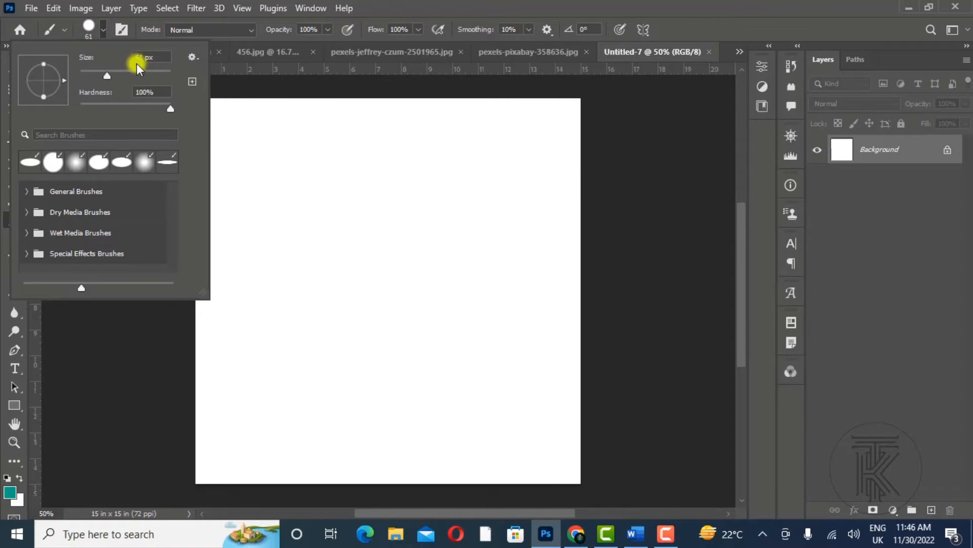
{"action": "mouse_move", "coordinate": [107, 75]}
{"action": "left_mouse_down"}
{"action": "mouse_move", "coordinate": [118, 75]}
{"action": "mouse_move", "coordinate": [80, 58]}
{"action": "mouse_move", "coordinate": [113, 58]}
{"action": "left_mouse_up"}
{"action": "type", "text": "10"}
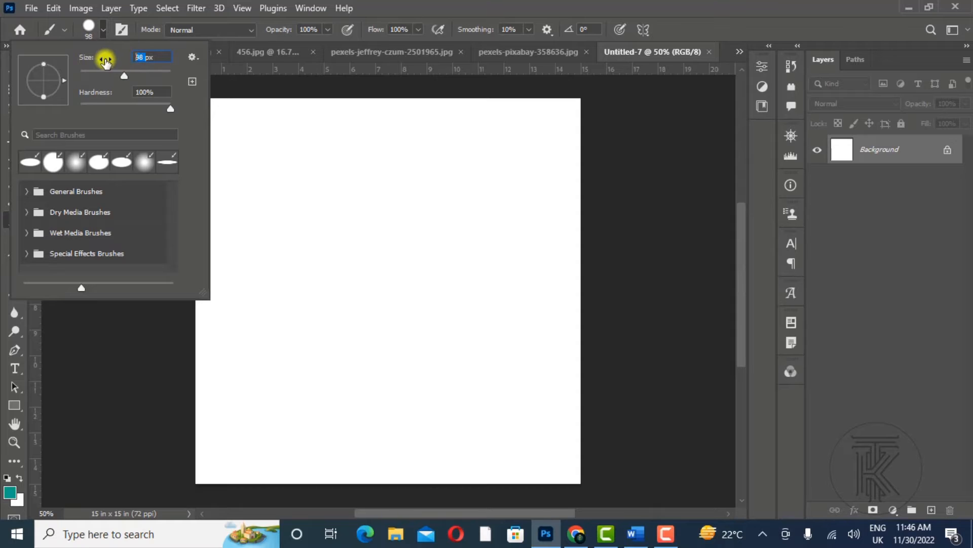
{"action": "type", "text": "0"}
{"action": "key", "text": "Return"}
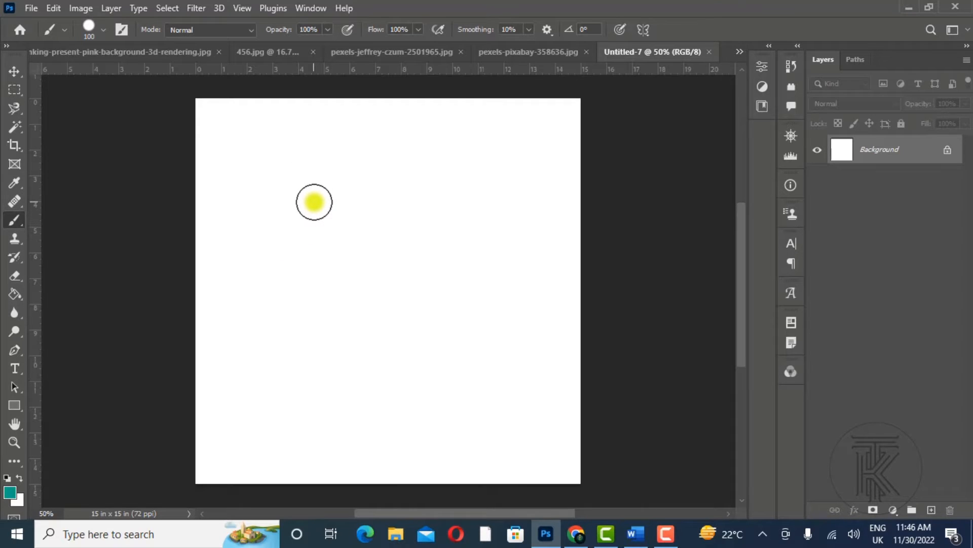
Step: Step the brush size up and down incrementally, finishing at 250 px
{"action": "key", "text": "bracketright"}
{"action": "key", "text": "bracketright"}
{"action": "key", "text": "bracketright"}
{"action": "key", "text": "bracketright"}
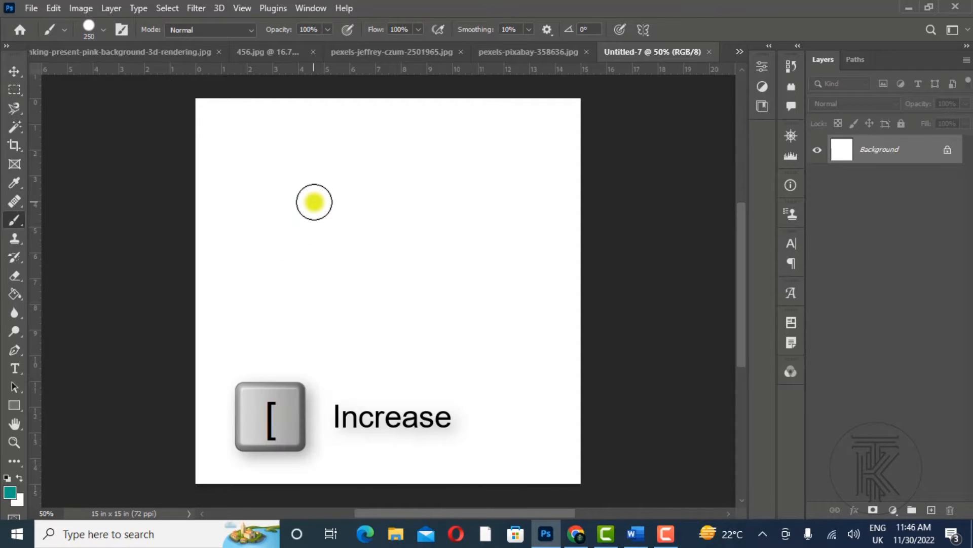
{"action": "key", "text": "bracketleft"}
{"action": "key", "text": "bracketleft"}
{"action": "key", "text": "bracketleft"}
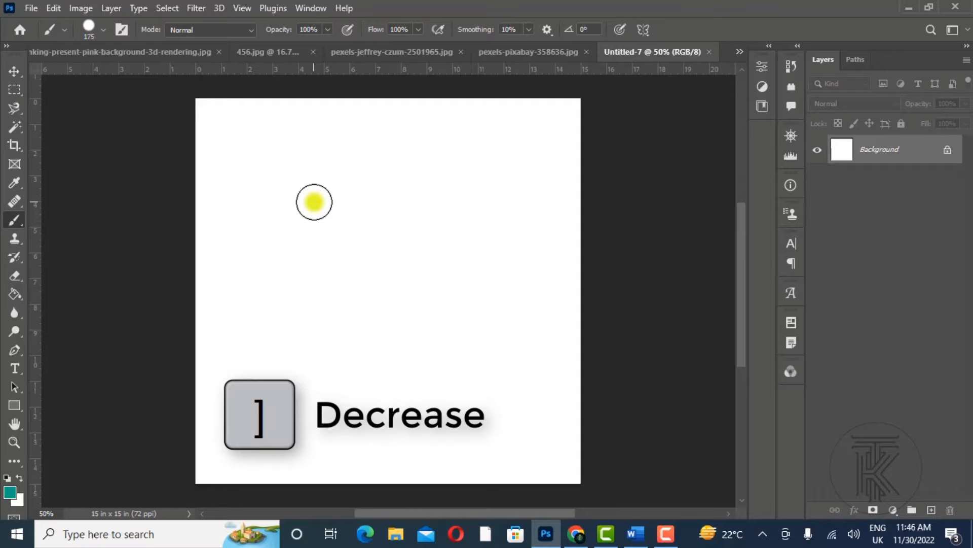
{"action": "key", "text": "bracketright"}
{"action": "key", "text": "bracketright"}
Step: Paint one hard-edged teal dot in the canvas's upper-left area with the 250 px brush and inspect it up close
{"action": "left_click", "coordinate": [96, 28]}
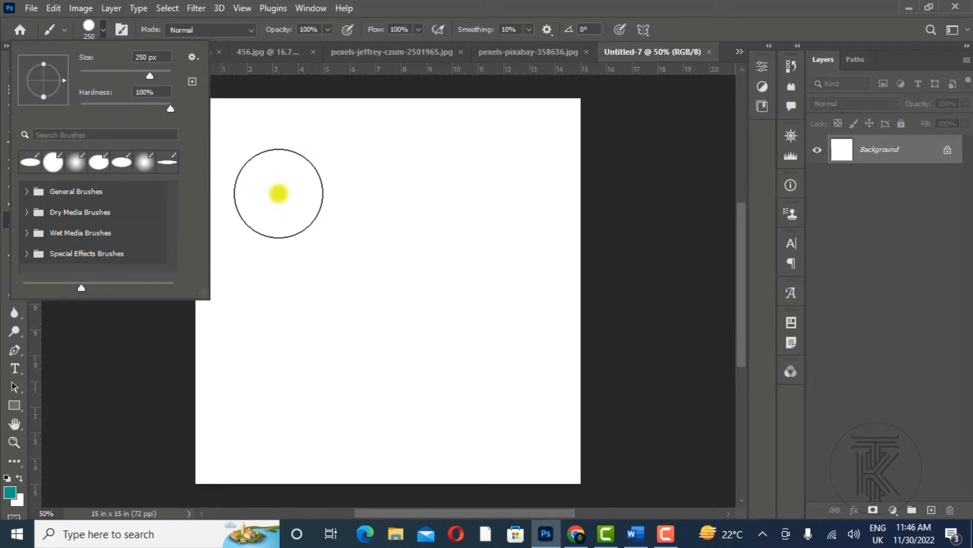
{"action": "left_click", "coordinate": [278, 193]}
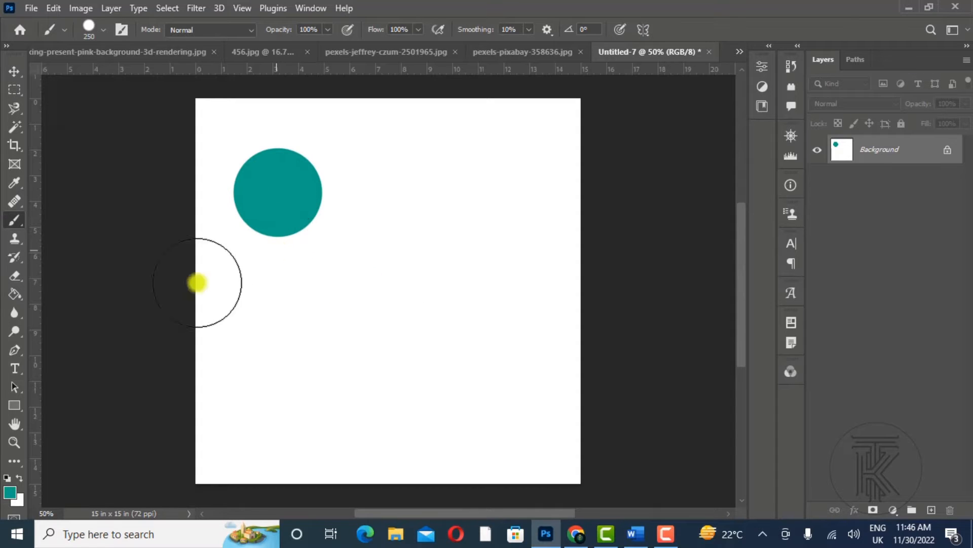
{"action": "left_click", "coordinate": [14, 441]}
{"action": "left_click_drag", "start_coordinate": [195, 278], "coordinate": [245, 230]}
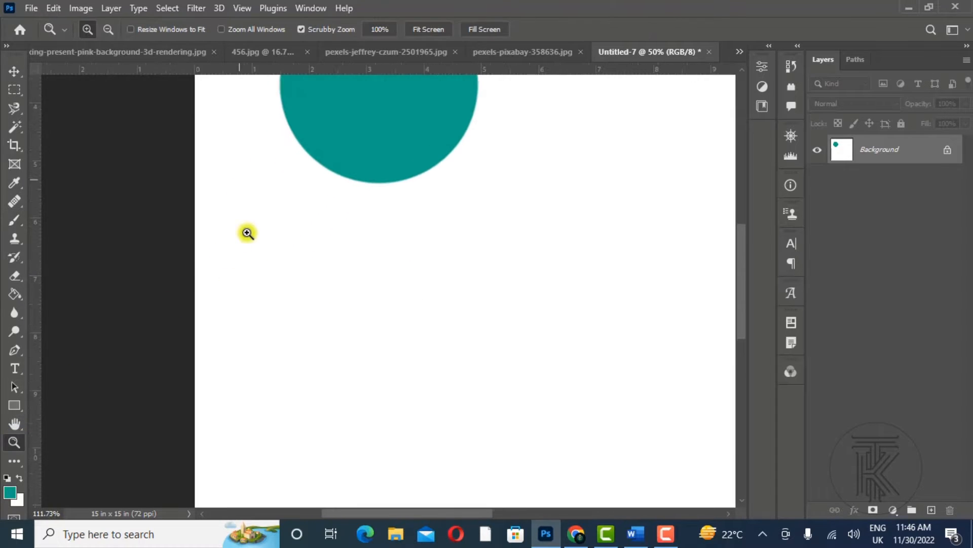
{"action": "left_click", "coordinate": [12, 425]}
{"action": "left_click_drag", "start_coordinate": [304, 287], "coordinate": [167, 384]}
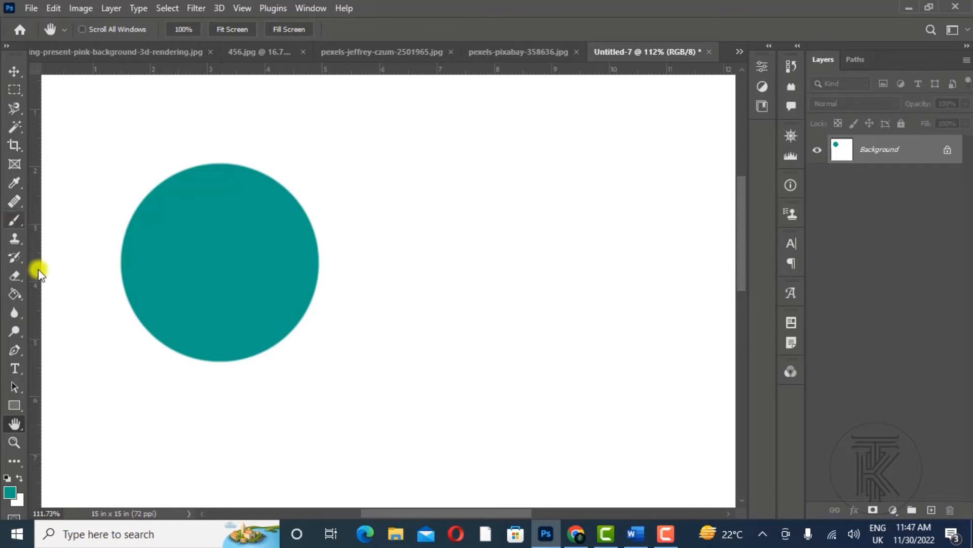
Step: Set the brush hardness to 26% and paint a soft-edged teal dot to the right of the hard-edged one
{"action": "key", "text": "b"}
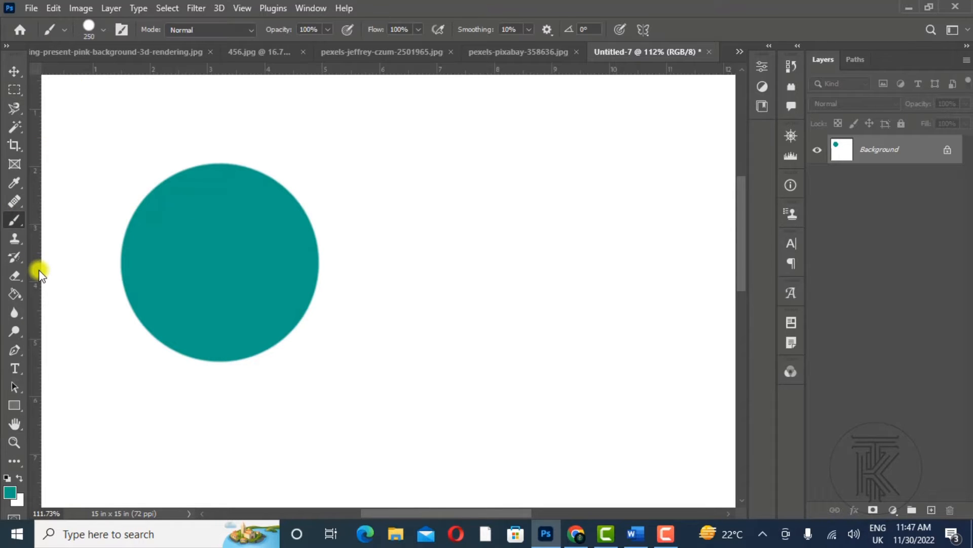
{"action": "left_click", "coordinate": [96, 30]}
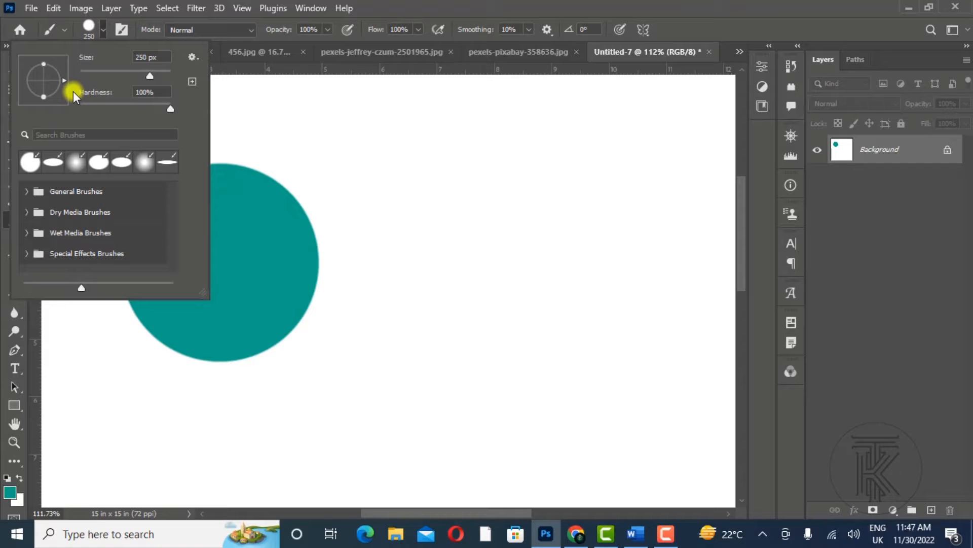
{"action": "key", "text": "b"}
{"action": "left_click_drag", "start_coordinate": [171, 108], "coordinate": [104, 107]}
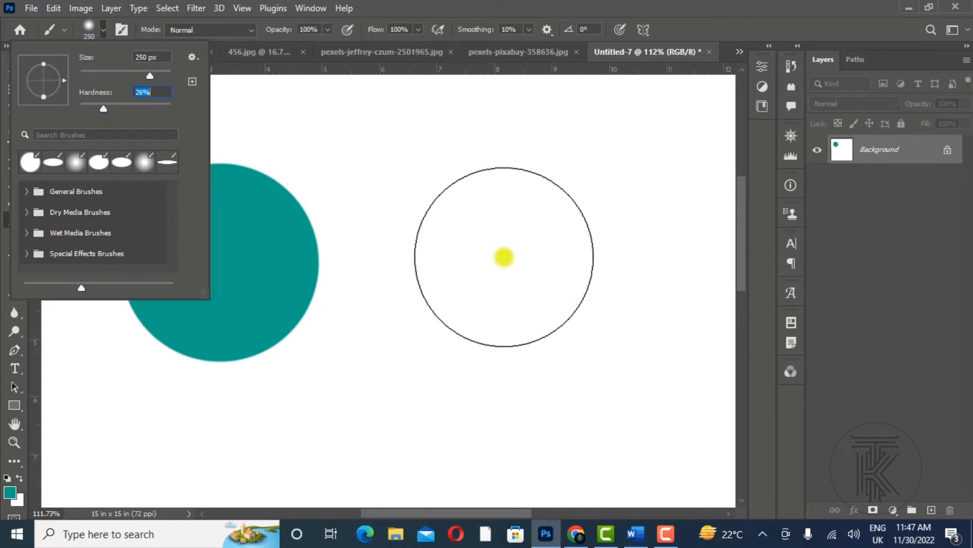
{"action": "left_click", "coordinate": [515, 263]}
{"action": "left_click", "coordinate": [515, 263]}
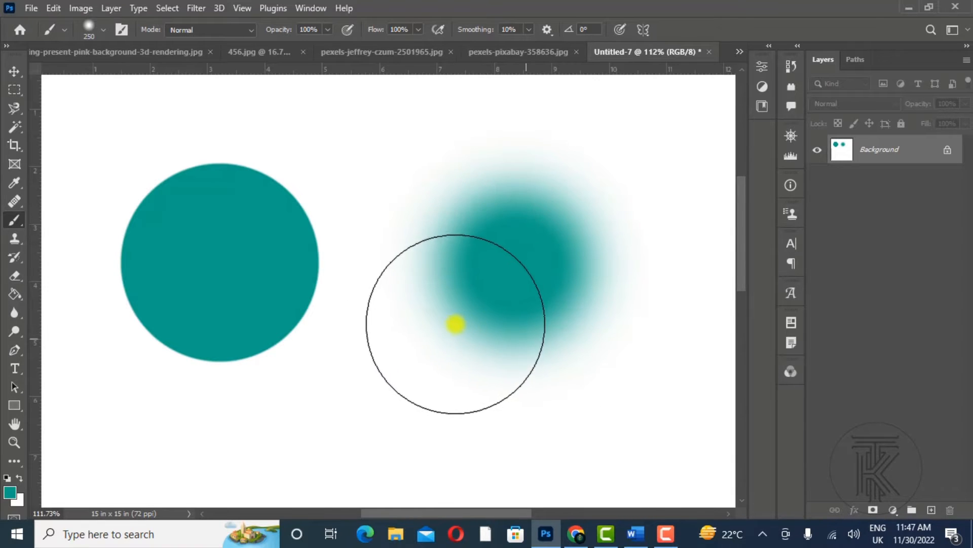
{"action": "mouse_move", "coordinate": [472, 245]}
{"action": "left_mouse_down"}
{"action": "mouse_move", "coordinate": [503, 241]}
{"action": "mouse_move", "coordinate": [480, 251]}
{"action": "mouse_move", "coordinate": [472, 274]}
{"action": "mouse_move", "coordinate": [496, 241]}
{"action": "left_mouse_up"}
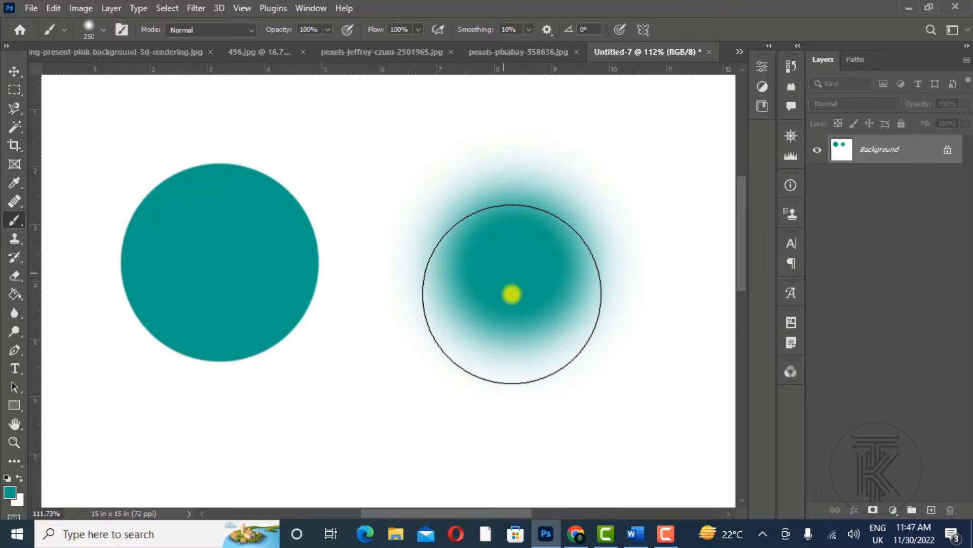
{"action": "key", "text": "ctrl+z"}
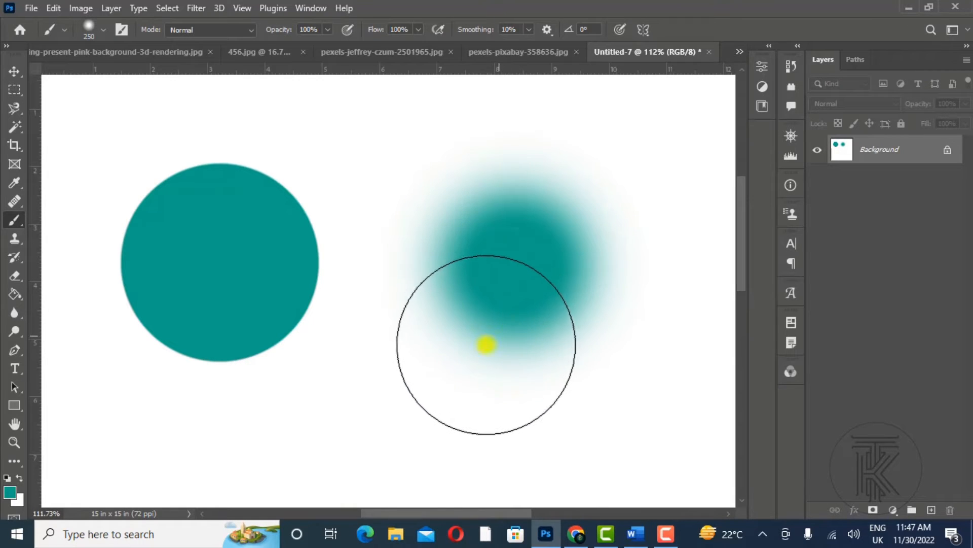
{"action": "key", "text": "ctrl+shift+z"}
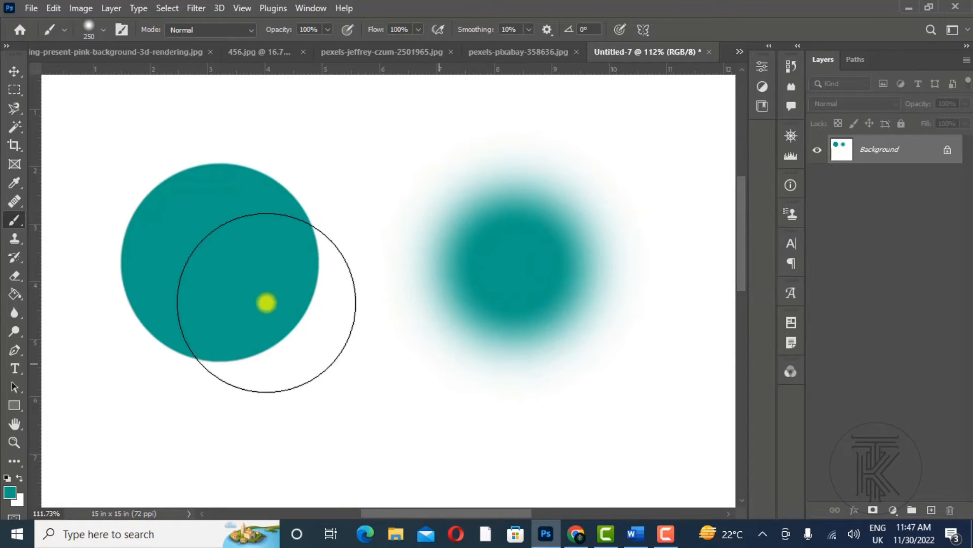
Step: Set the brush to 100% hardness and 51 px, and flatten its tip into a horizontal ellipse
{"action": "left_click", "coordinate": [102, 35]}
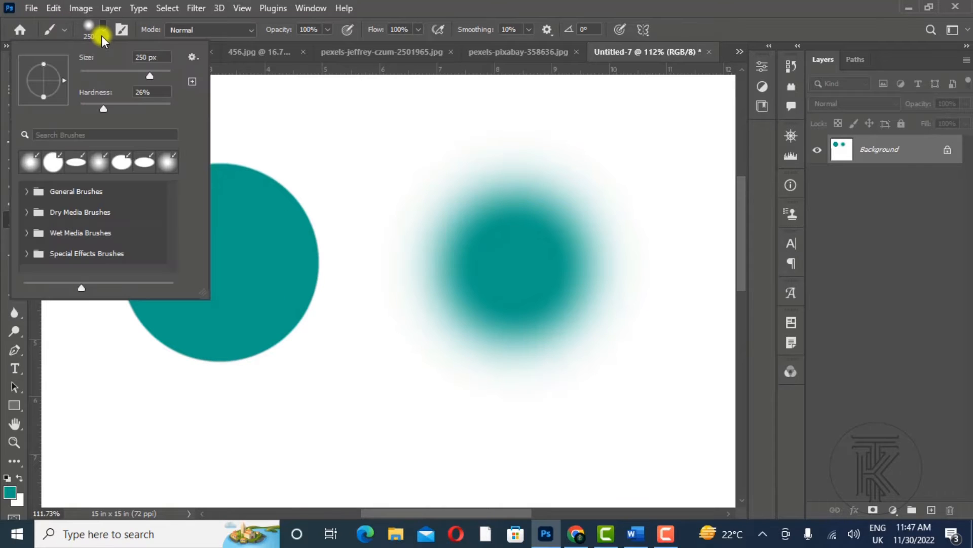
{"action": "left_click_drag", "start_coordinate": [105, 107], "coordinate": [234, 109]}
{"action": "left_click_drag", "start_coordinate": [148, 76], "coordinate": [101, 80]}
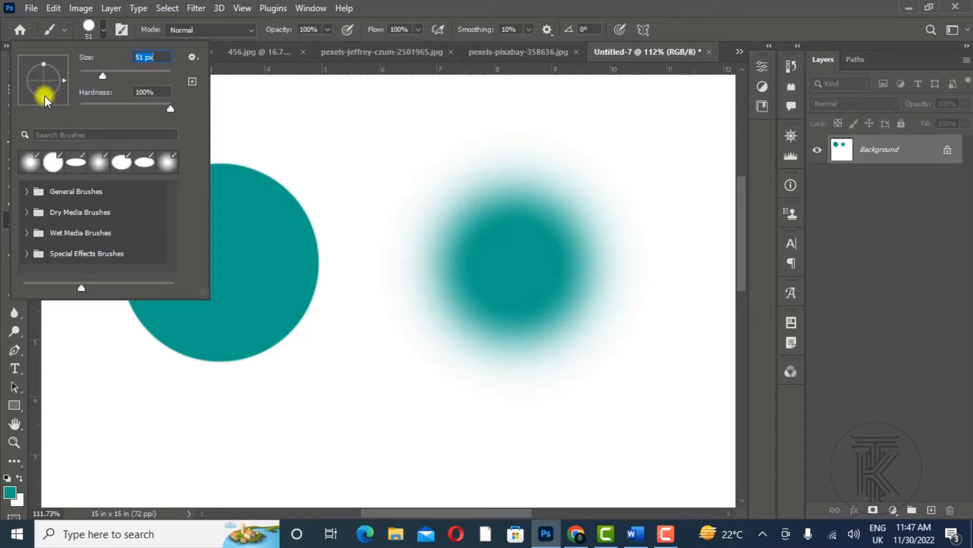
{"action": "left_click_drag", "start_coordinate": [45, 87], "coordinate": [47, 99]}
{"action": "left_click_drag", "start_coordinate": [46, 91], "coordinate": [46, 88]}
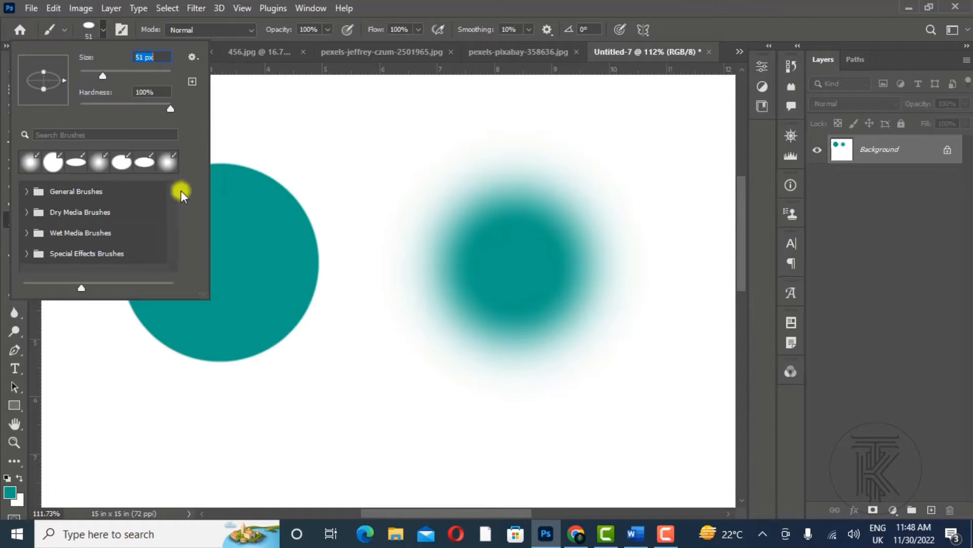
Step: Set the elliptical brush's size to 200 px and paint one teal ellipse below the hard-edged dot
{"action": "type", "text": "]]]]]"}
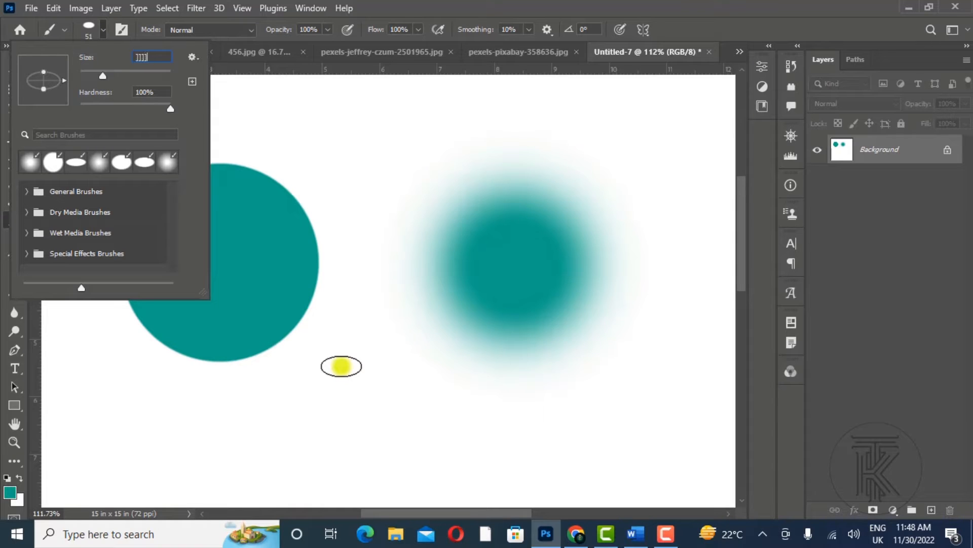
{"action": "key", "text": "BackSpace"}
{"action": "key", "text": "BackSpace"}
{"action": "key", "text": "BackSpace"}
{"action": "key", "text": "BackSpace"}
{"action": "key", "text": "BackSpace"}
{"action": "type", "text": "200"}
{"action": "key", "text": "Return"}
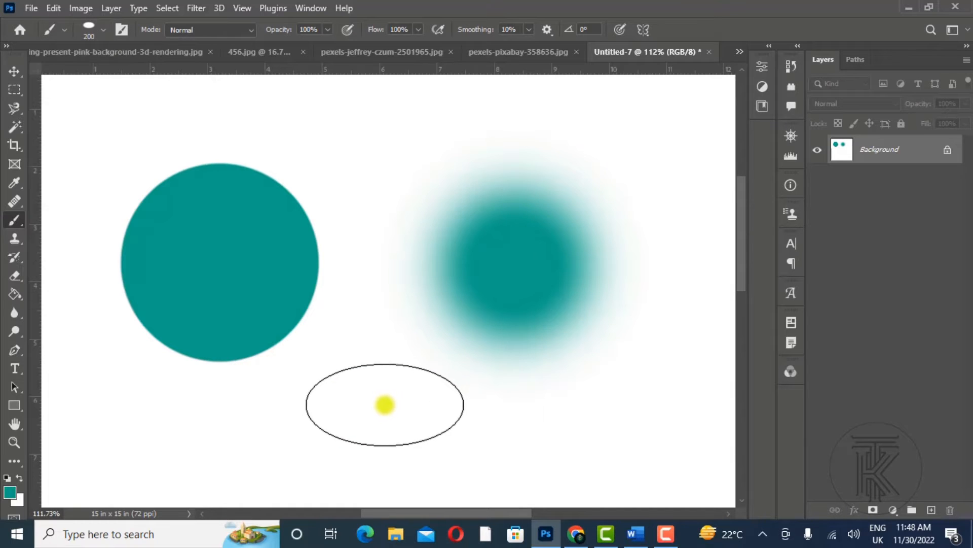
{"action": "left_click", "coordinate": [220, 427]}
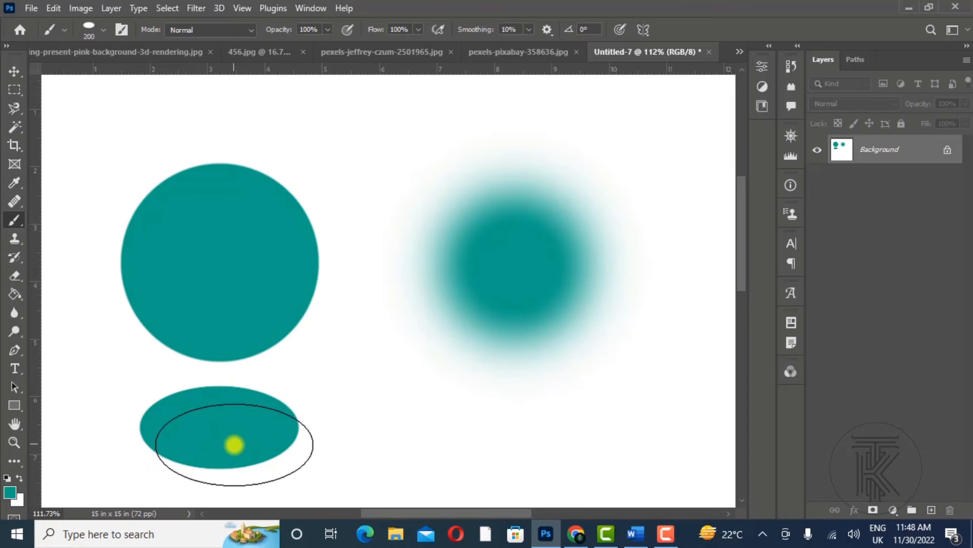
Step: Flatten the 200 px elliptical brush tip further and paint one thinner teal ellipse to the right of the existing ellipse
{"action": "left_click", "coordinate": [100, 29]}
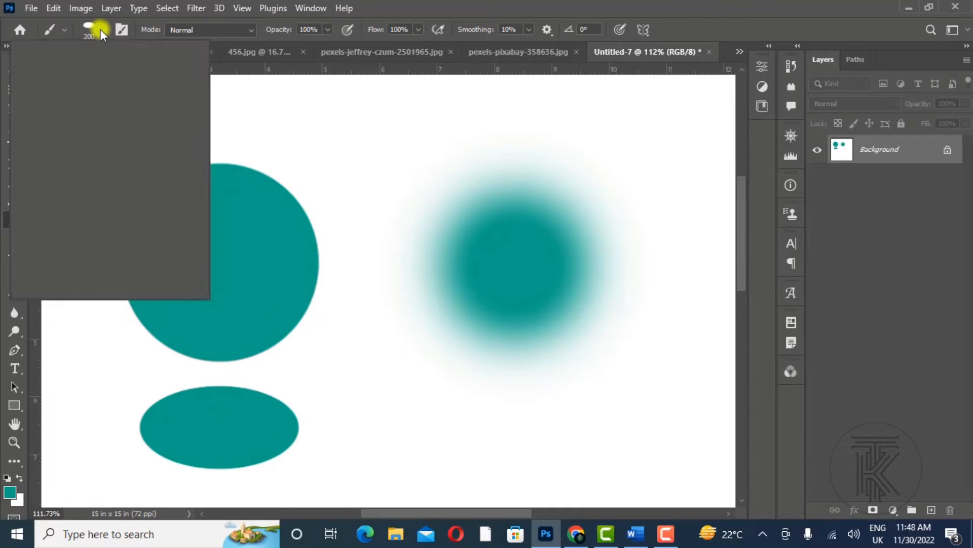
{"action": "left_click_drag", "start_coordinate": [43, 87], "coordinate": [44, 84]}
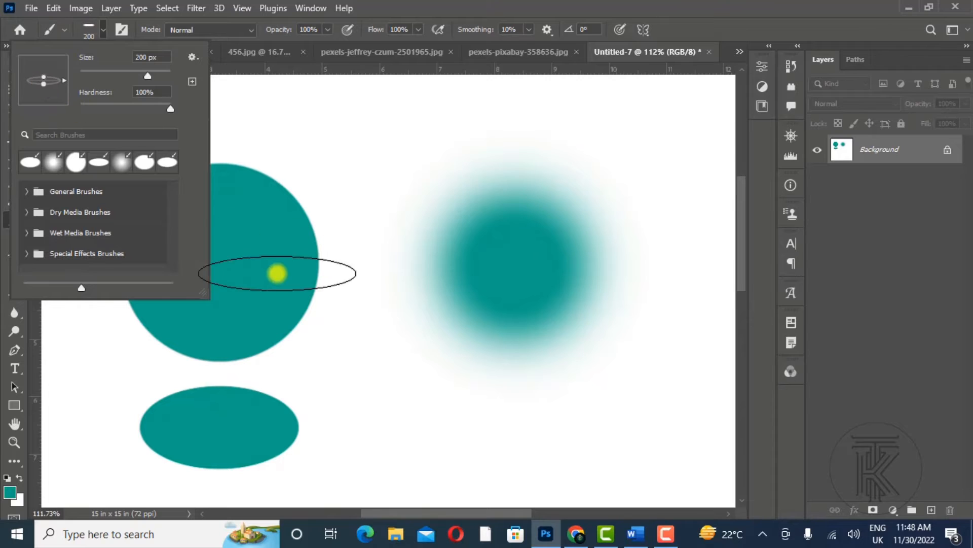
{"action": "left_click", "coordinate": [452, 432]}
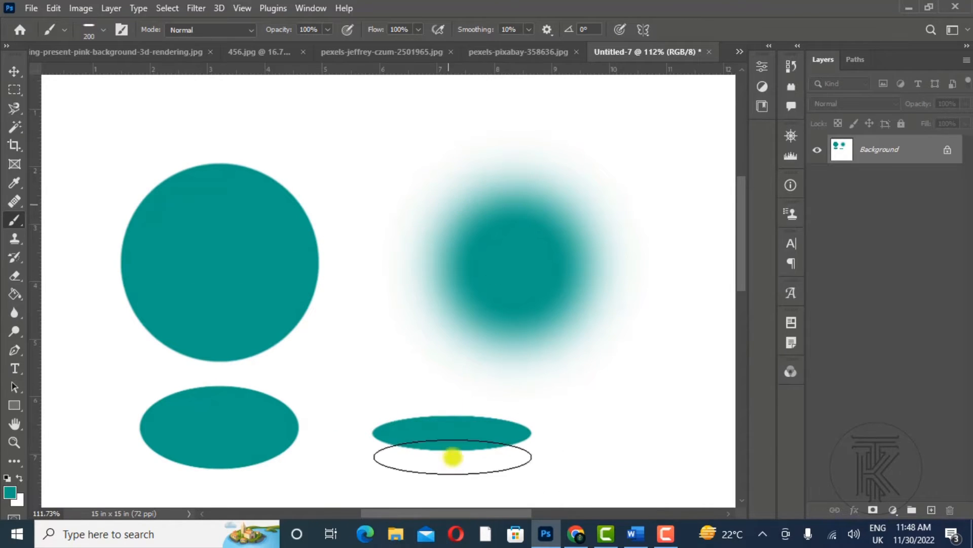
Step: Close Untitled-7 without saving and display the Healing Brush Tool's tip settings on the house photo
{"action": "left_click", "coordinate": [708, 51]}
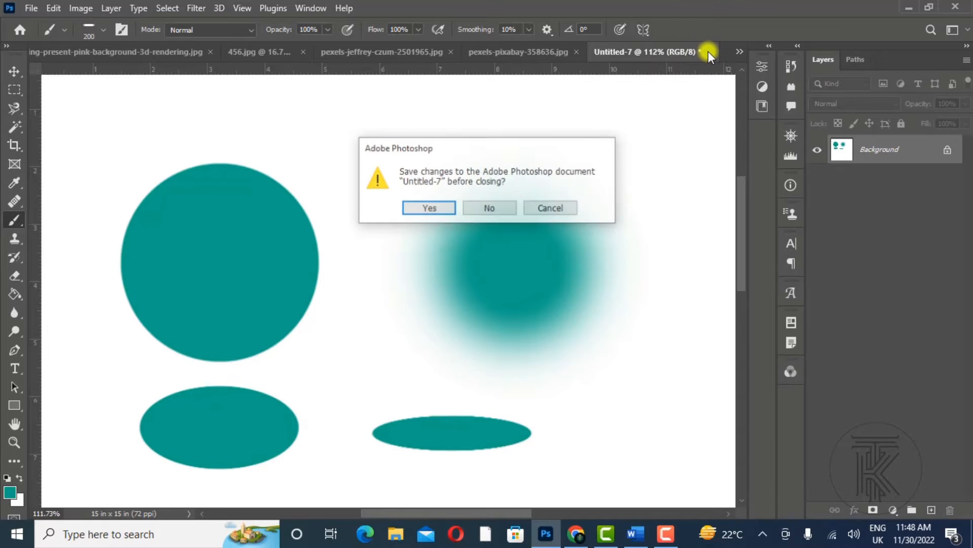
{"action": "left_click", "coordinate": [491, 208]}
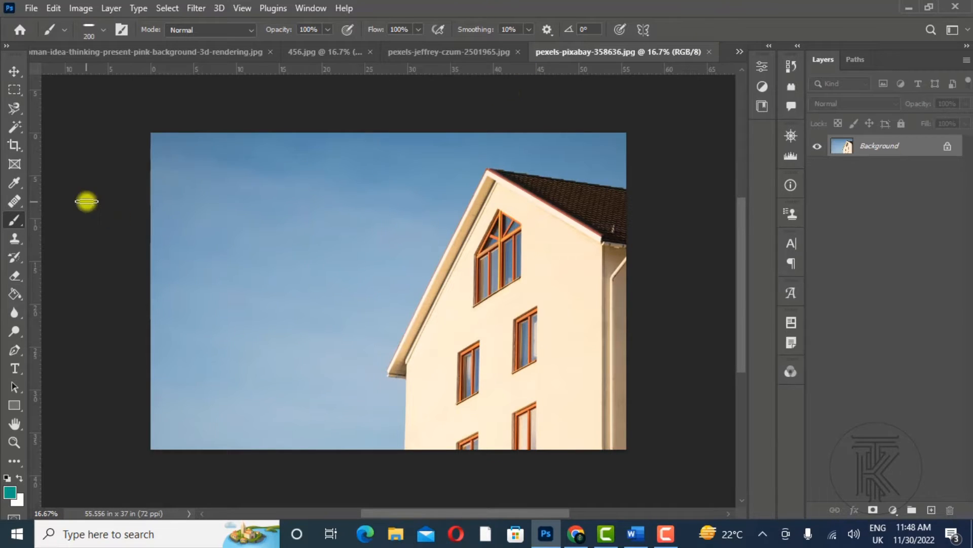
{"action": "left_click", "coordinate": [16, 201]}
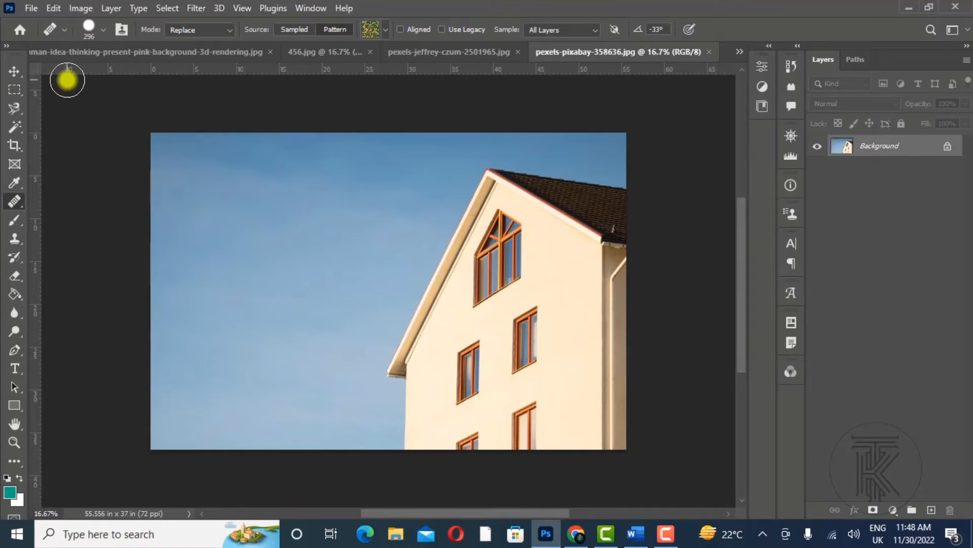
{"action": "left_click", "coordinate": [102, 32]}
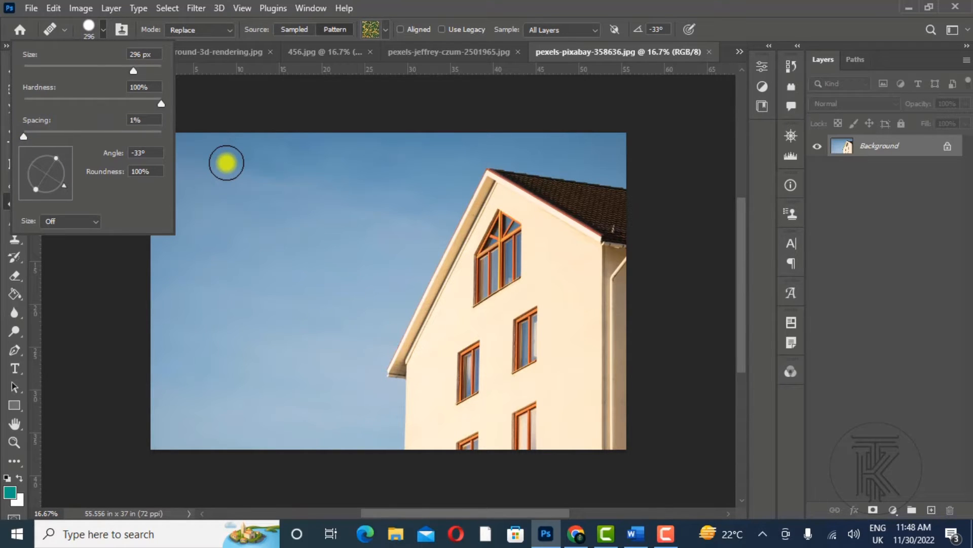
Step: Try a short Healing Brush stroke with the pattern source on the blue sky beside the roof, and undo it
{"action": "left_click", "coordinate": [16, 426]}
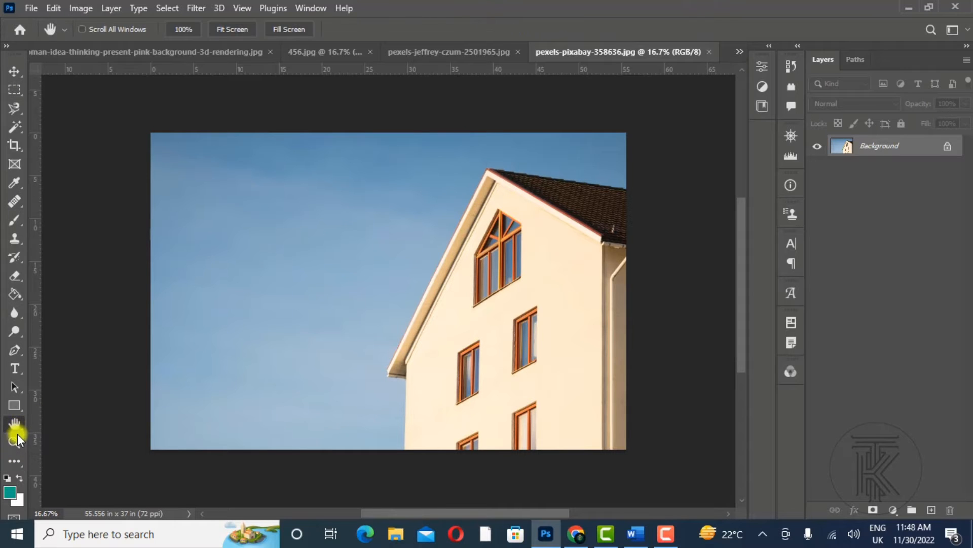
{"action": "left_click", "coordinate": [15, 440]}
{"action": "left_click_drag", "start_coordinate": [336, 293], "coordinate": [453, 196]}
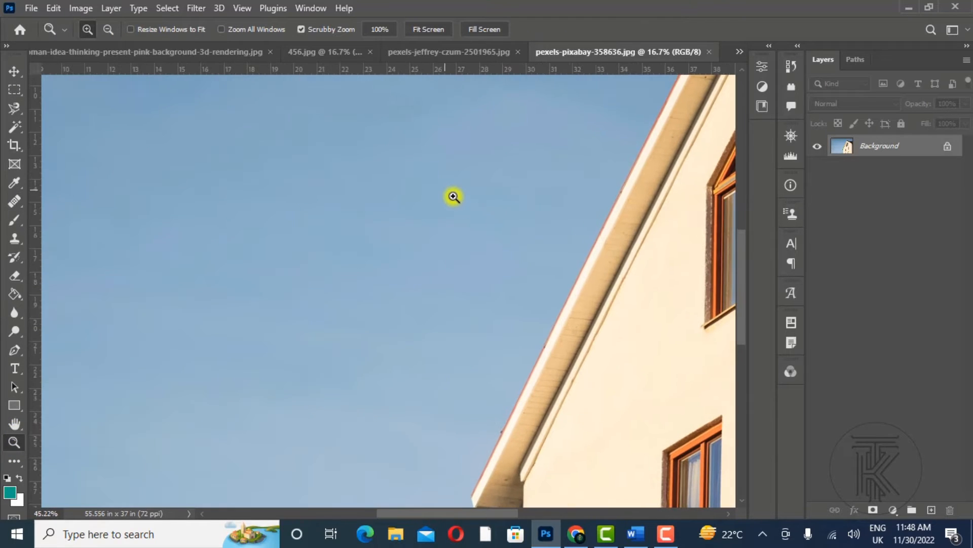
{"action": "left_click", "coordinate": [16, 425]}
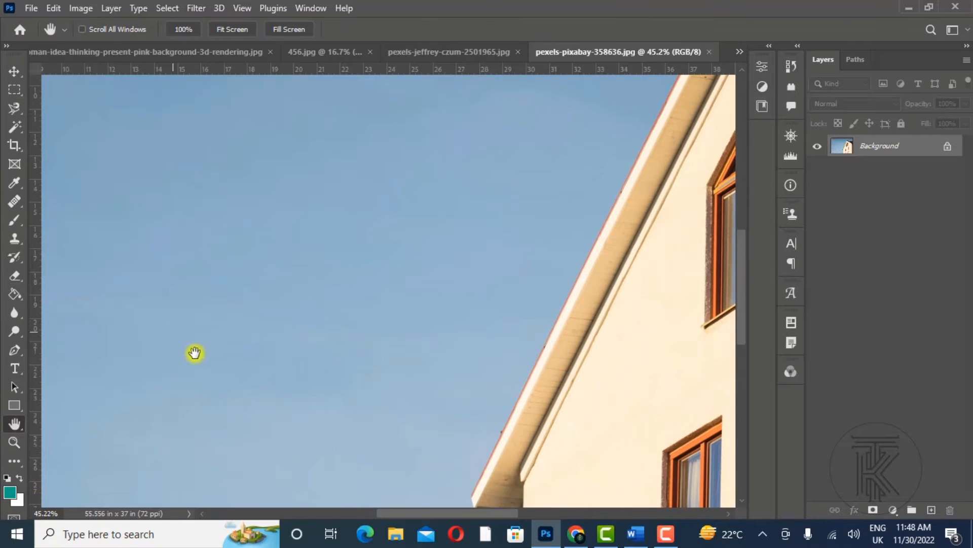
{"action": "left_click_drag", "start_coordinate": [194, 352], "coordinate": [235, 378]}
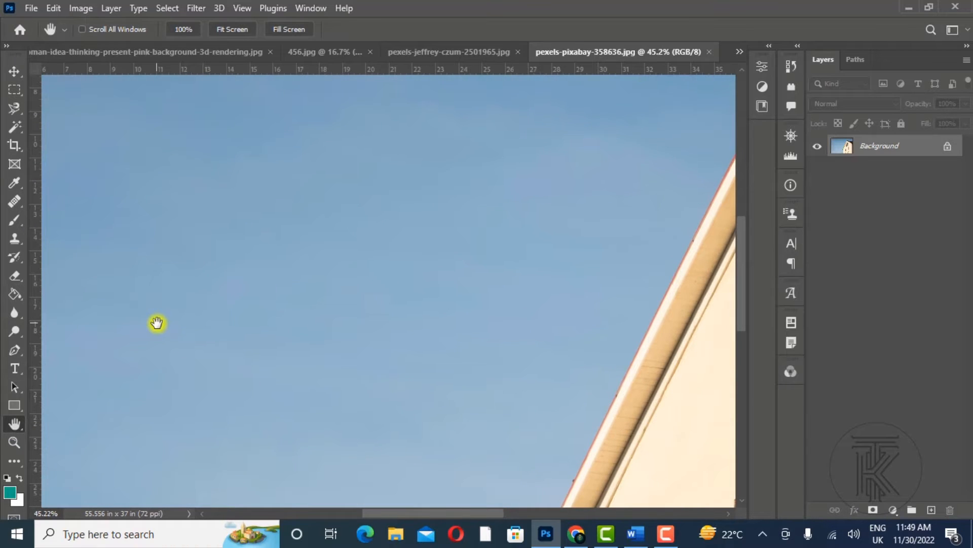
{"action": "key", "text": "j"}
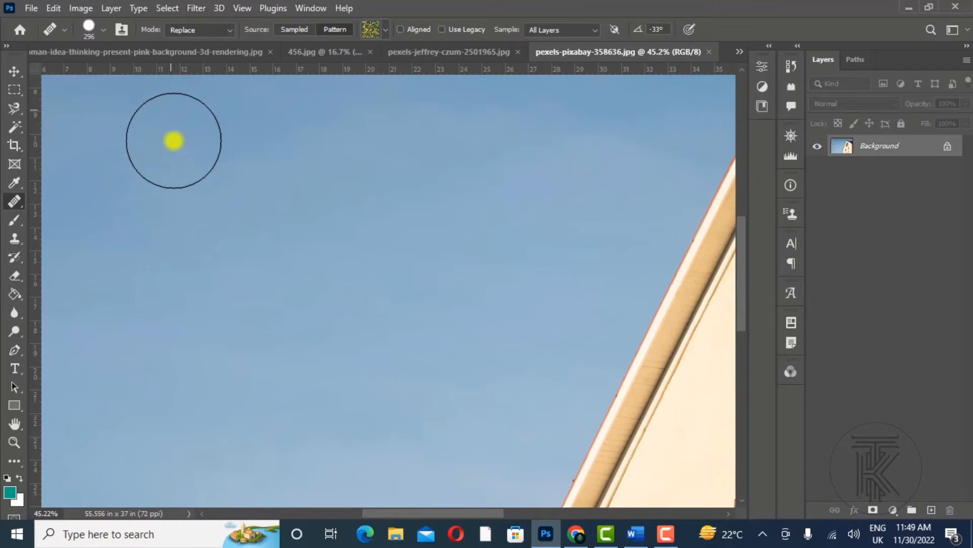
{"action": "left_click_drag", "start_coordinate": [169, 172], "coordinate": [175, 190]}
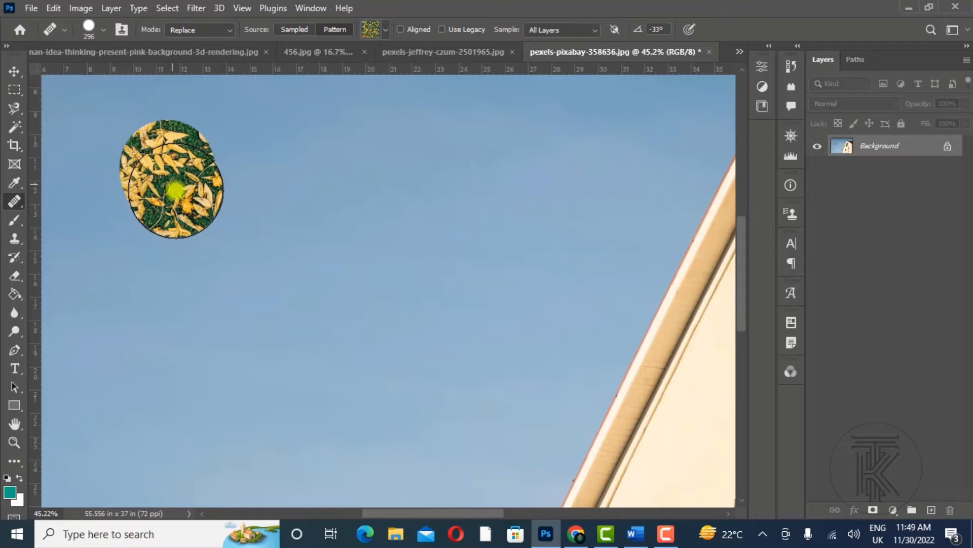
{"action": "key", "text": "ctrl+z"}
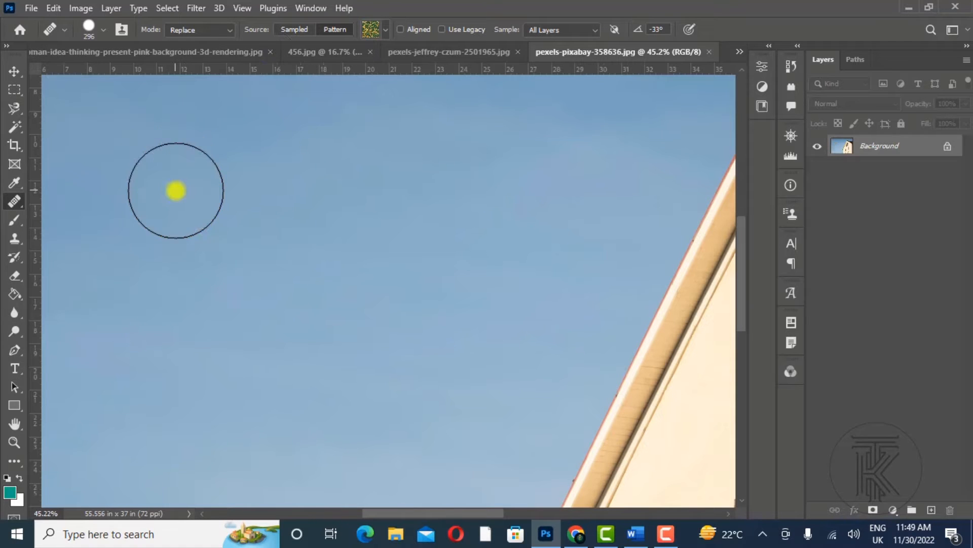
Step: Set the Healing Brush source to Sampled and switch to the Spot Healing Brush Tool
{"action": "left_click", "coordinate": [296, 31]}
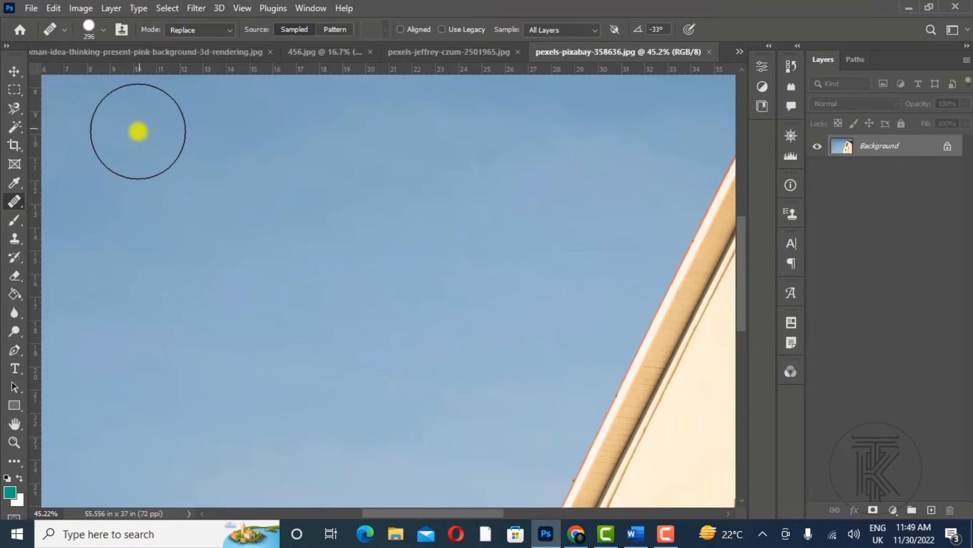
{"action": "right_click", "coordinate": [17, 201]}
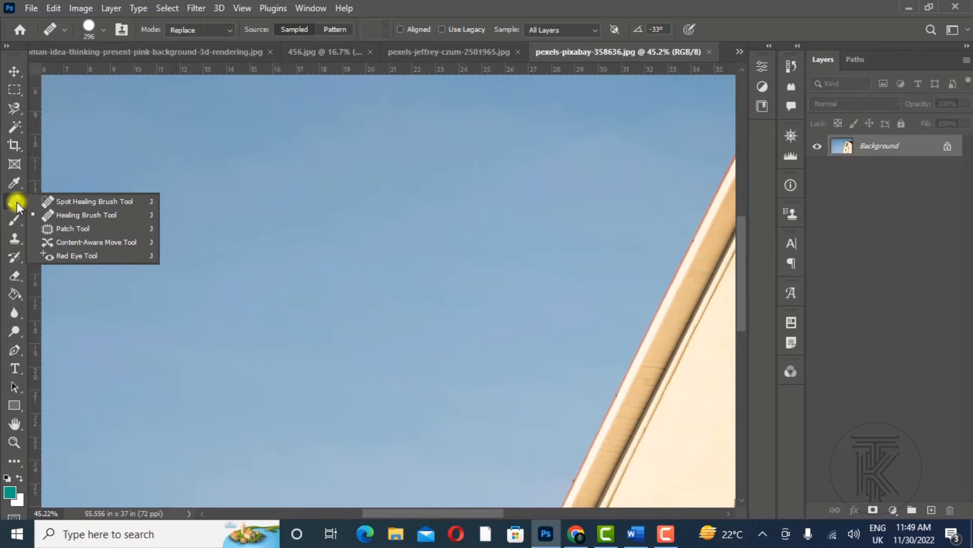
{"action": "left_click", "coordinate": [41, 201]}
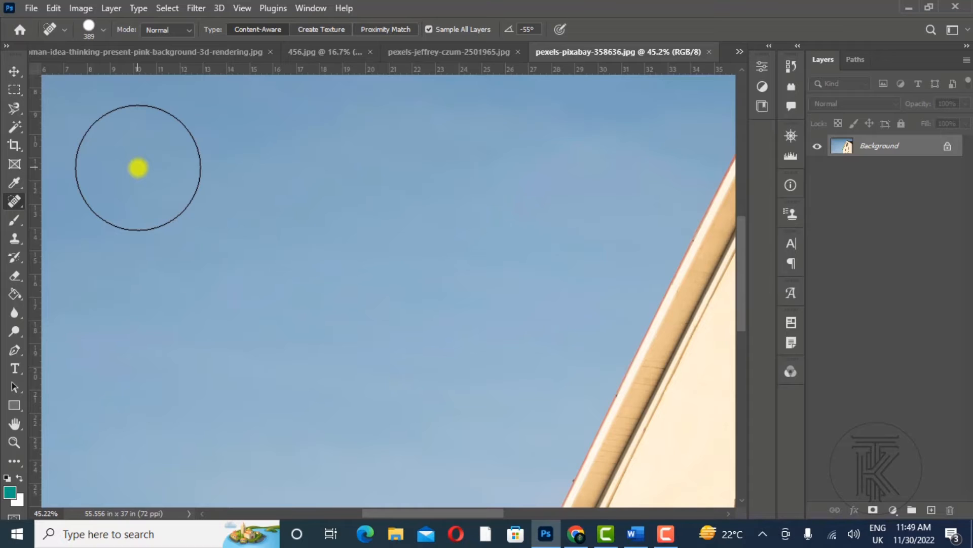
Step: Try a Spot Healing Brush stroke of widely separated 389 px dabs across the sky
{"action": "left_click", "coordinate": [138, 168]}
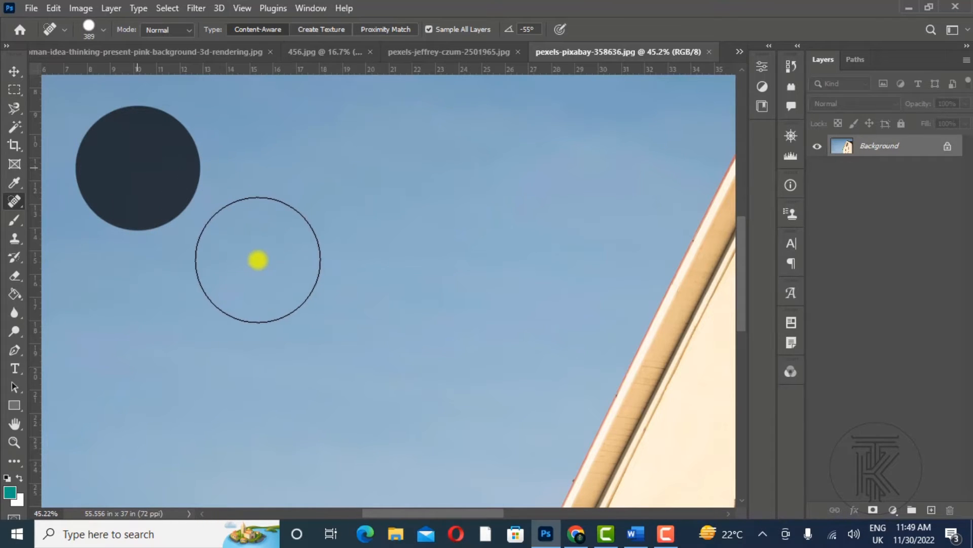
{"action": "left_click", "coordinate": [359, 269]}
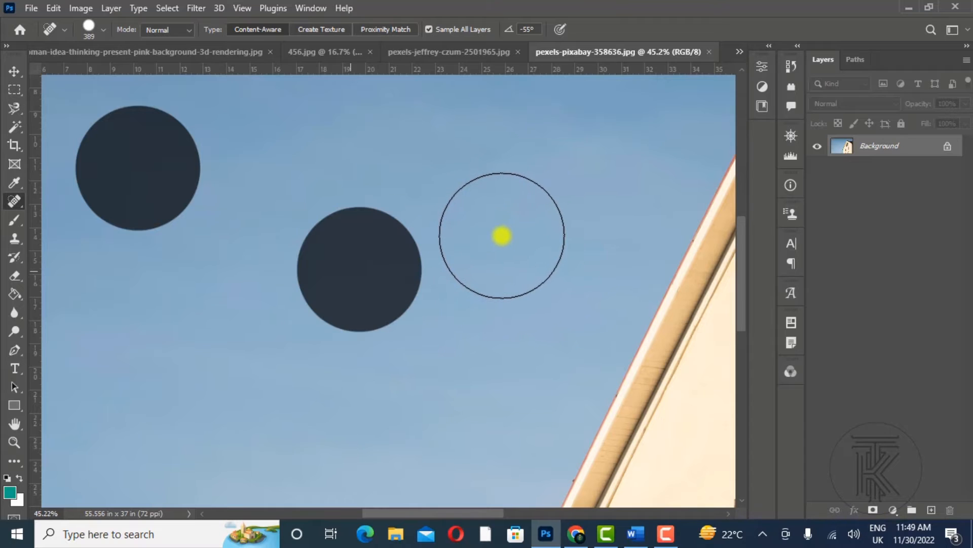
{"action": "left_click", "coordinate": [600, 264]}
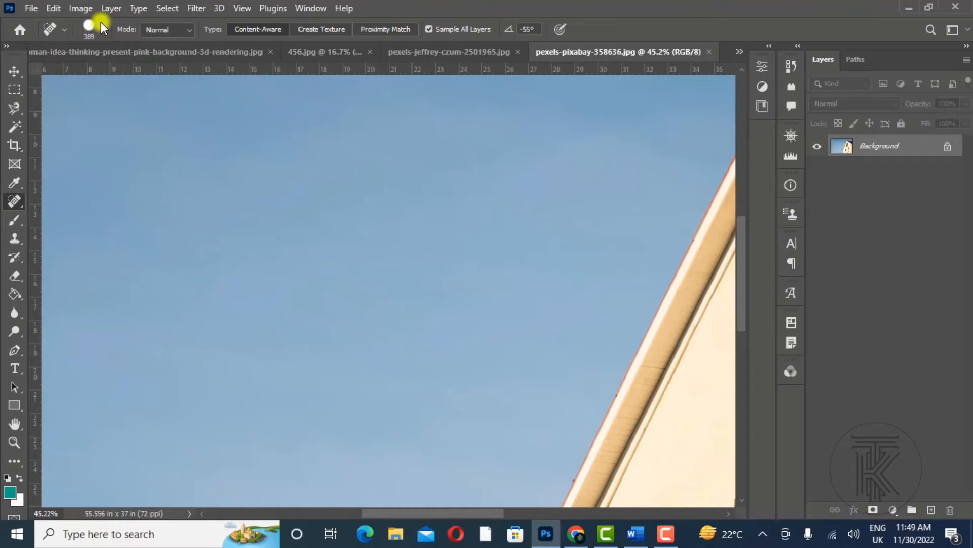
Step: Set the Spot Healing Brush spacing to 1% and try a continuous stroke across the sky
{"action": "left_click", "coordinate": [103, 28]}
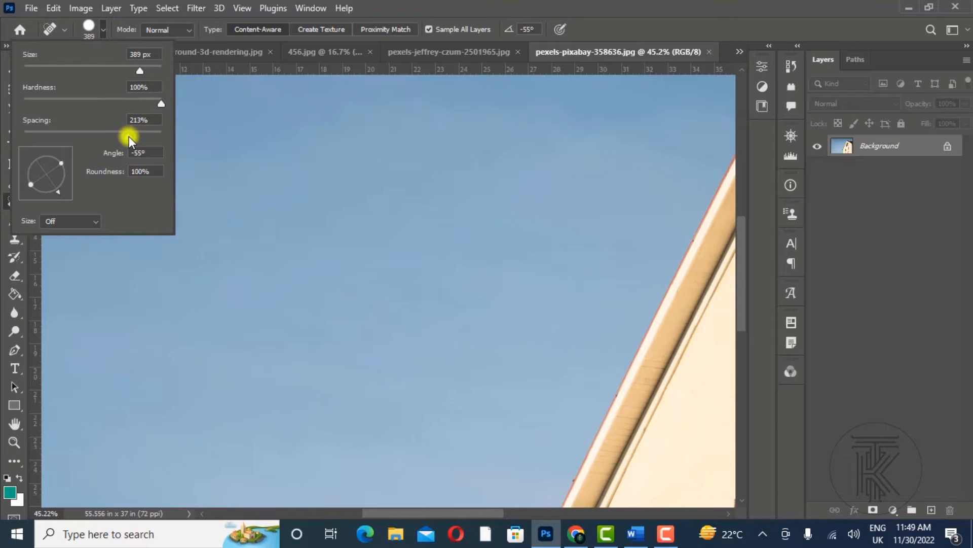
{"action": "left_click_drag", "start_coordinate": [128, 139], "coordinate": [23, 136]}
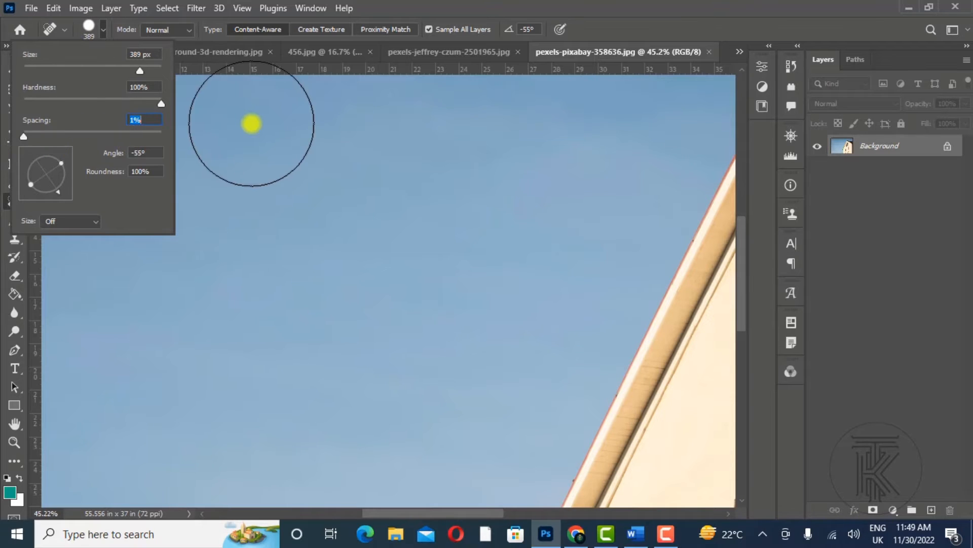
{"action": "mouse_move", "coordinate": [240, 158]}
{"action": "left_mouse_down"}
{"action": "mouse_move", "coordinate": [391, 198]}
{"action": "mouse_move", "coordinate": [426, 221]}
{"action": "mouse_move", "coordinate": [432, 278]}
{"action": "mouse_move", "coordinate": [382, 342]}
{"action": "mouse_move", "coordinate": [353, 362]}
{"action": "left_mouse_up"}
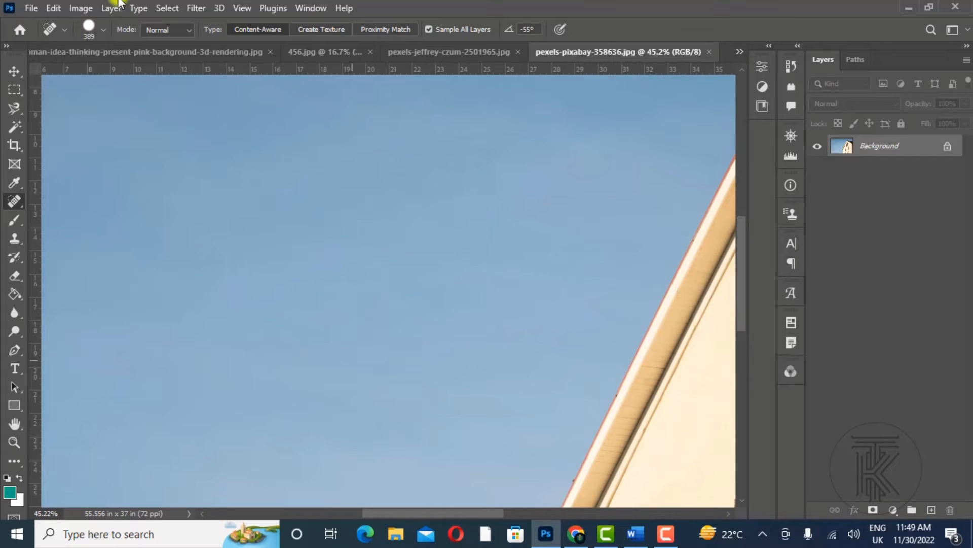
Step: Set the Spot Healing Brush spacing to 87% and try a curved stroke of slightly overlapping dabs across the sky
{"action": "left_click", "coordinate": [103, 29]}
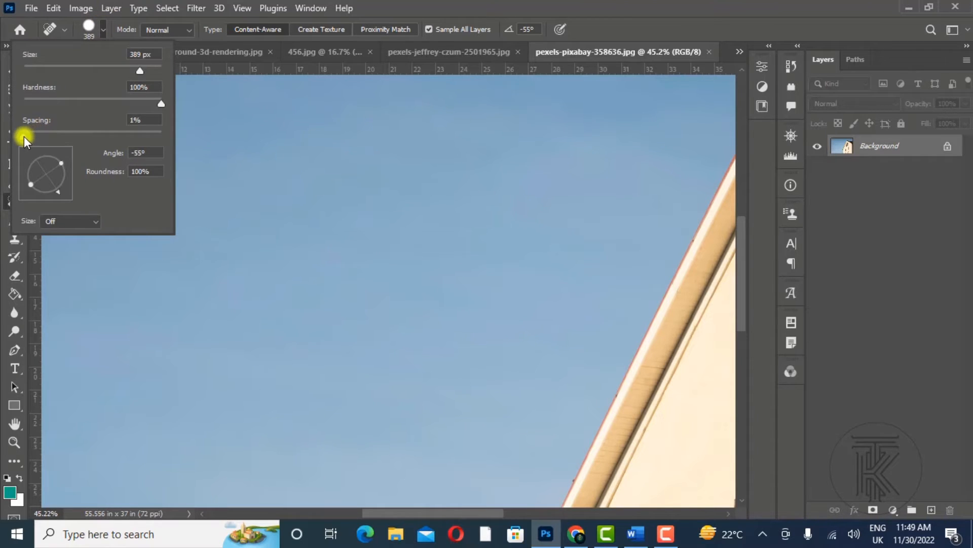
{"action": "left_click_drag", "start_coordinate": [24, 135], "coordinate": [83, 136]}
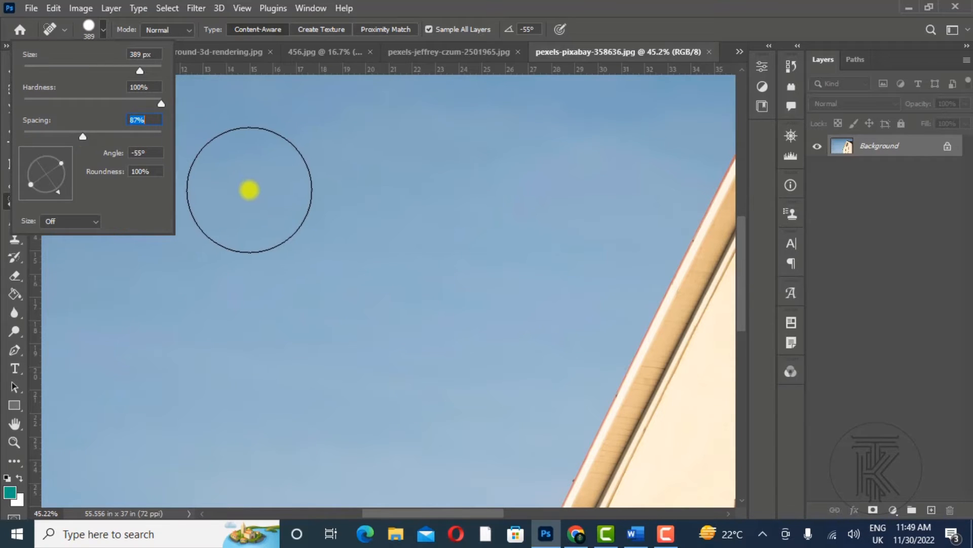
{"action": "left_click", "coordinate": [238, 175]}
{"action": "mouse_move", "coordinate": [237, 172]}
{"action": "left_mouse_down"}
{"action": "mouse_move", "coordinate": [319, 192]}
{"action": "mouse_move", "coordinate": [535, 179]}
{"action": "mouse_move", "coordinate": [553, 204]}
{"action": "mouse_move", "coordinate": [557, 247]}
{"action": "mouse_move", "coordinate": [544, 278]}
{"action": "mouse_move", "coordinate": [456, 359]}
{"action": "mouse_move", "coordinate": [350, 398]}
{"action": "mouse_move", "coordinate": [269, 398]}
{"action": "left_mouse_up"}
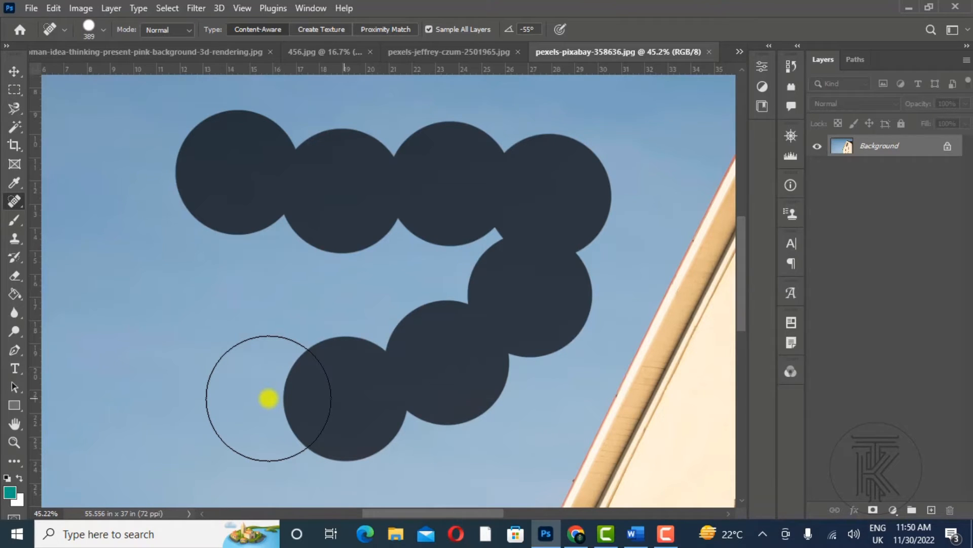
{"action": "left_click_drag", "start_coordinate": [269, 399], "coordinate": [265, 398]}
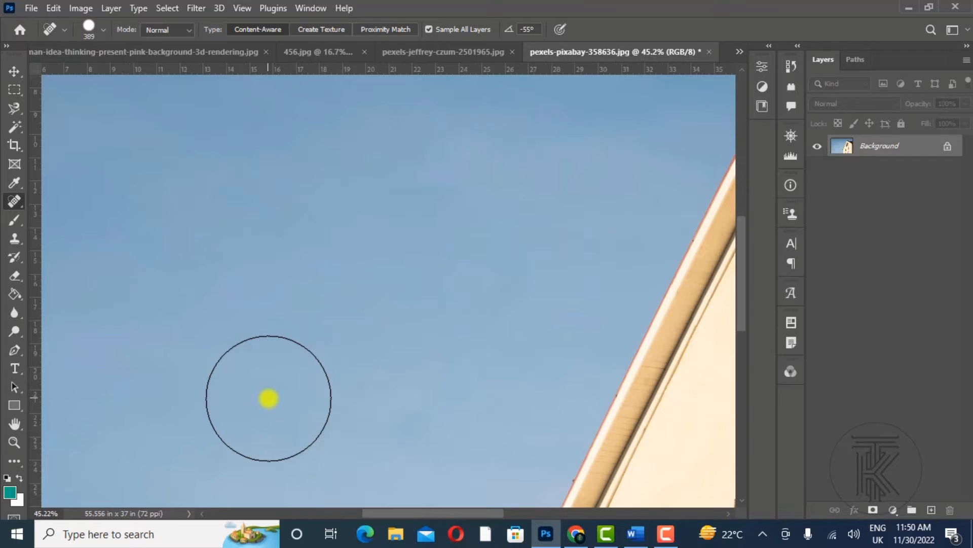
Step: Set the Spot Healing Brush spacing to 153% and paint a curved stroke of separated dabs across the sky
{"action": "left_click", "coordinate": [100, 33]}
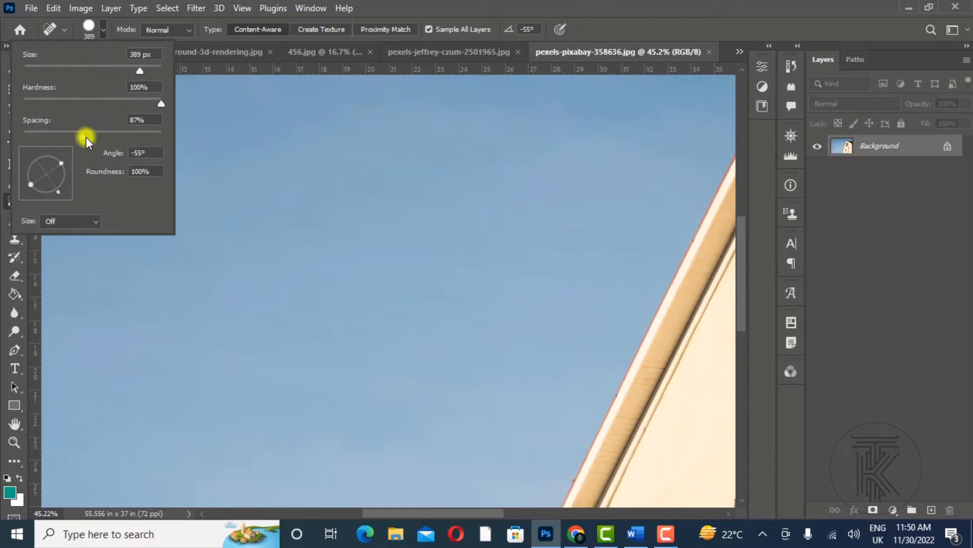
{"action": "left_click_drag", "start_coordinate": [86, 137], "coordinate": [111, 137]}
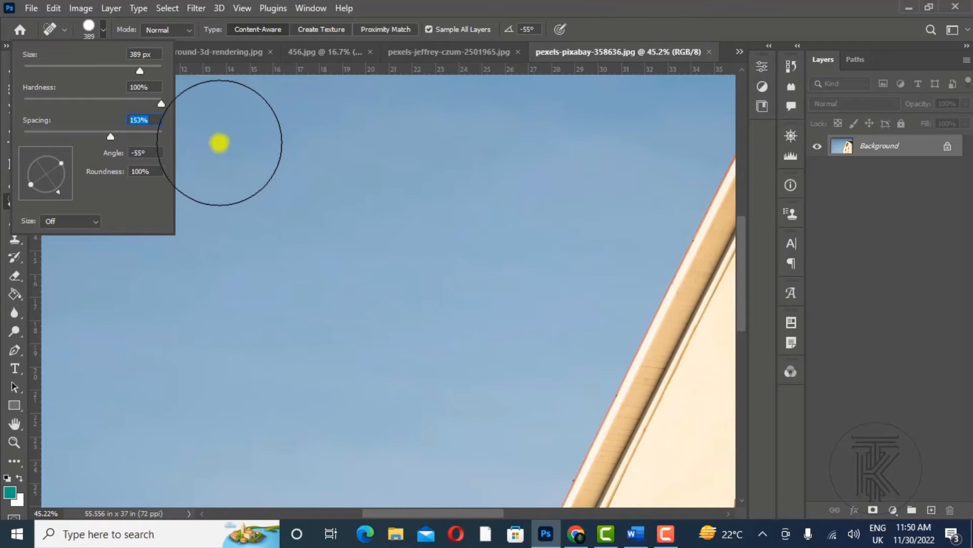
{"action": "left_click_drag", "start_coordinate": [237, 143], "coordinate": [409, 187]}
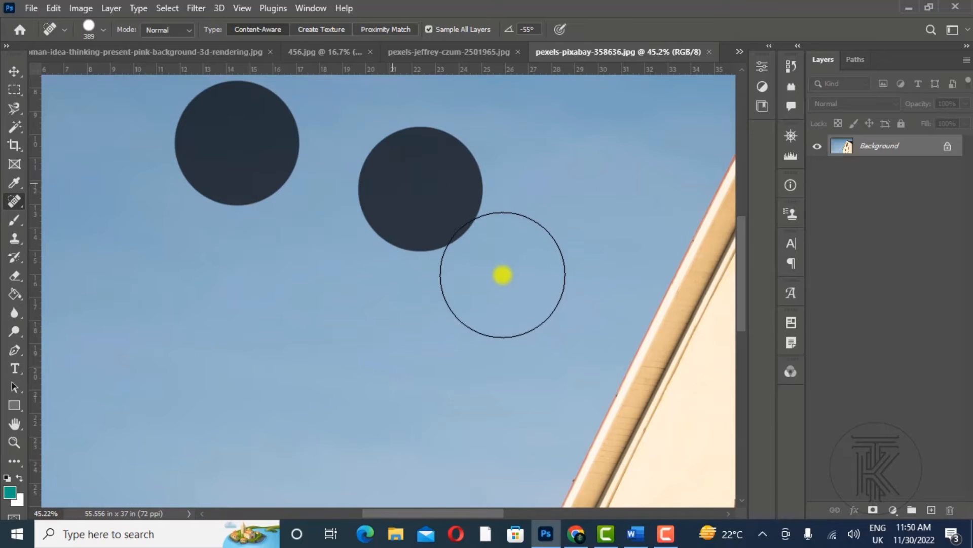
{"action": "left_click", "coordinate": [486, 338]}
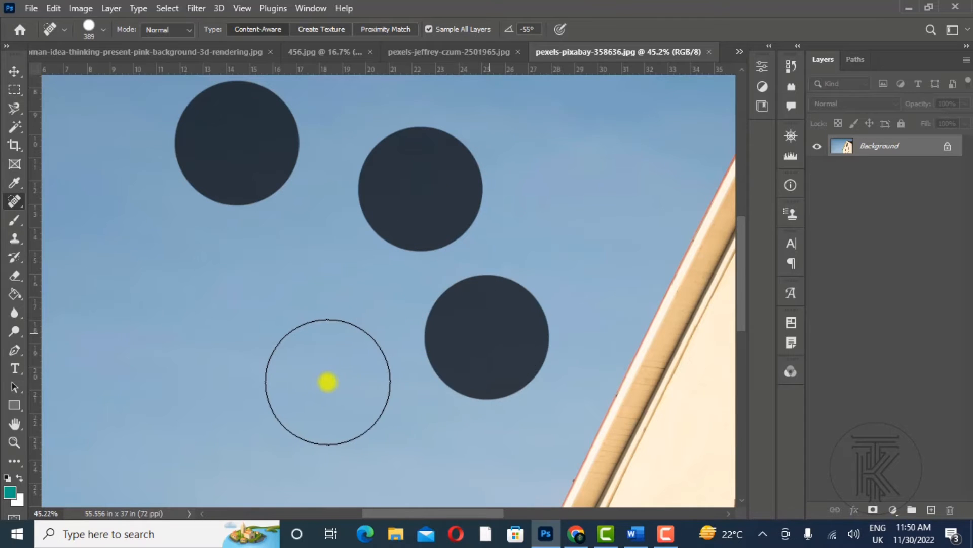
{"action": "left_click", "coordinate": [304, 382]}
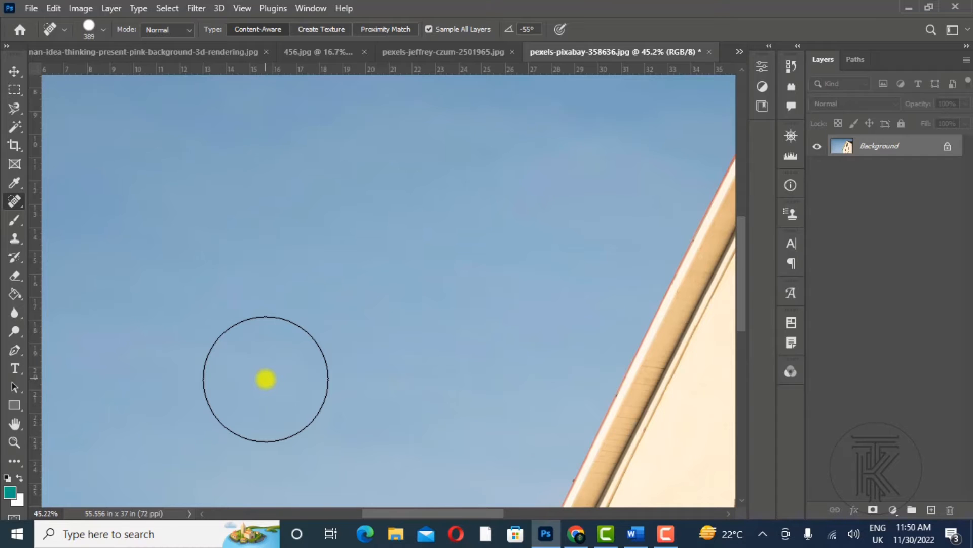
Step: Switch back to the Healing Brush Tool and flatten its tip to 39% roundness
{"action": "right_click", "coordinate": [18, 204]}
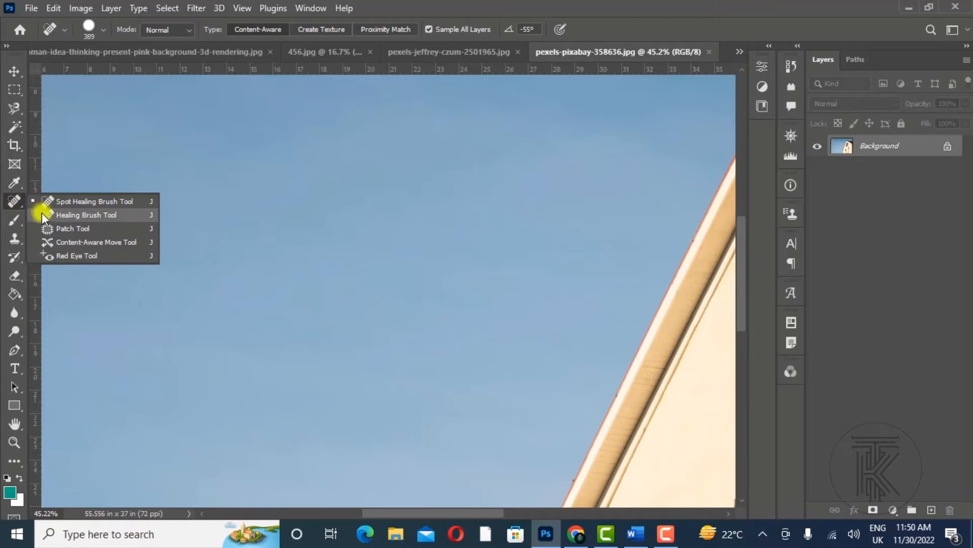
{"action": "left_click", "coordinate": [41, 214]}
{"action": "left_click", "coordinate": [102, 32]}
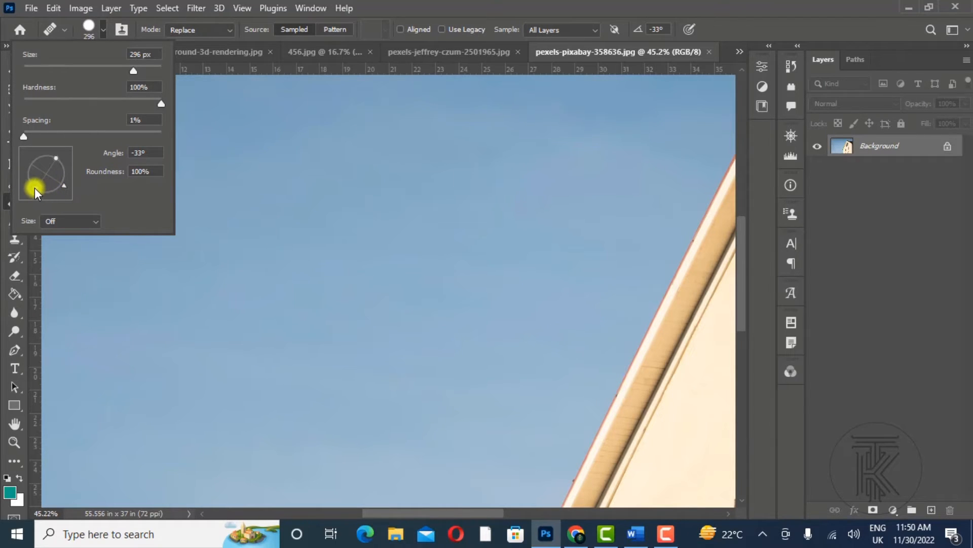
{"action": "left_click_drag", "start_coordinate": [34, 188], "coordinate": [41, 180]}
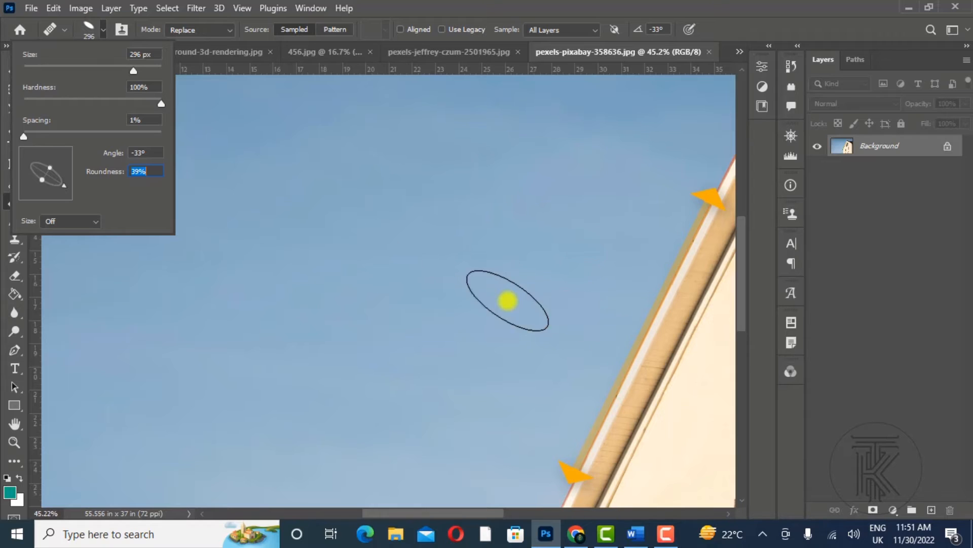
Step: Rotate the Healing Brush tip to a -119° angle and restore its roundness to 100%
{"action": "left_click_drag", "start_coordinate": [60, 190], "coordinate": [30, 196]}
{"action": "left_click", "coordinate": [139, 153]}
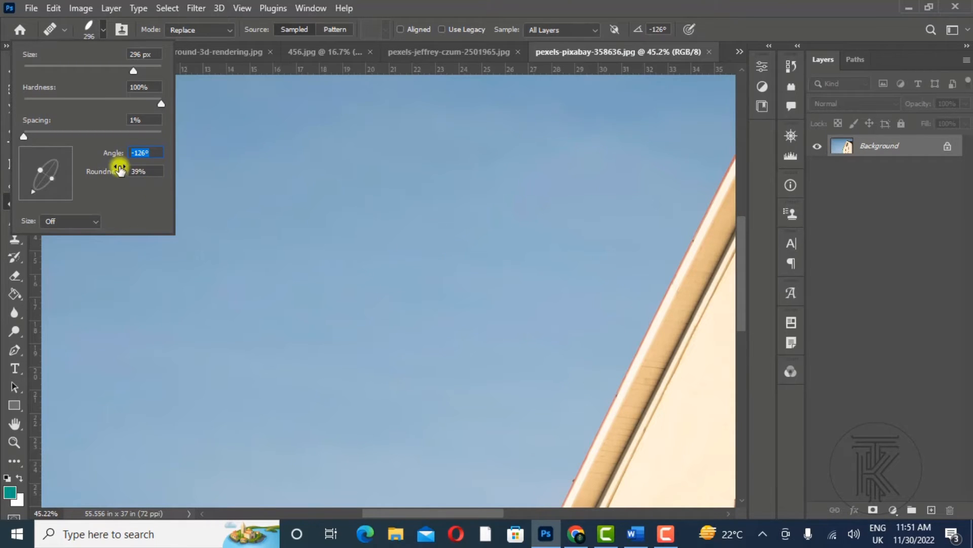
{"action": "left_click_drag", "start_coordinate": [32, 193], "coordinate": [35, 193]}
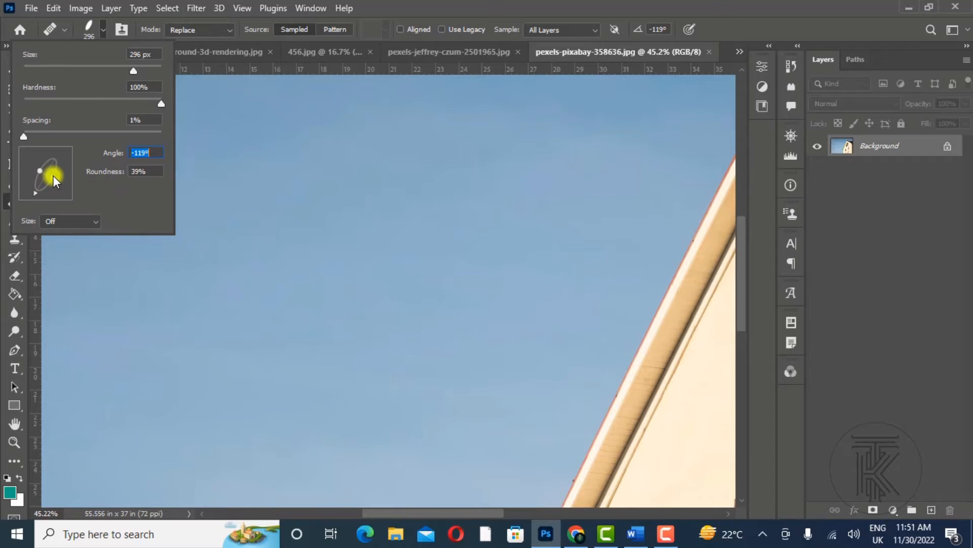
{"action": "left_click_drag", "start_coordinate": [53, 175], "coordinate": [78, 184]}
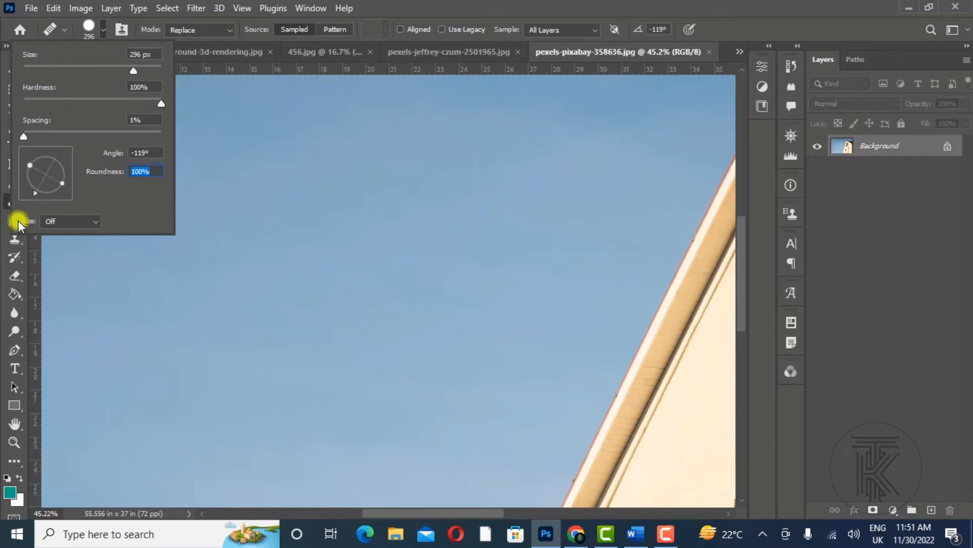
Step: Keep the Healing Brush size control set to Off and change its mode to Normal
{"action": "left_click", "coordinate": [59, 221]}
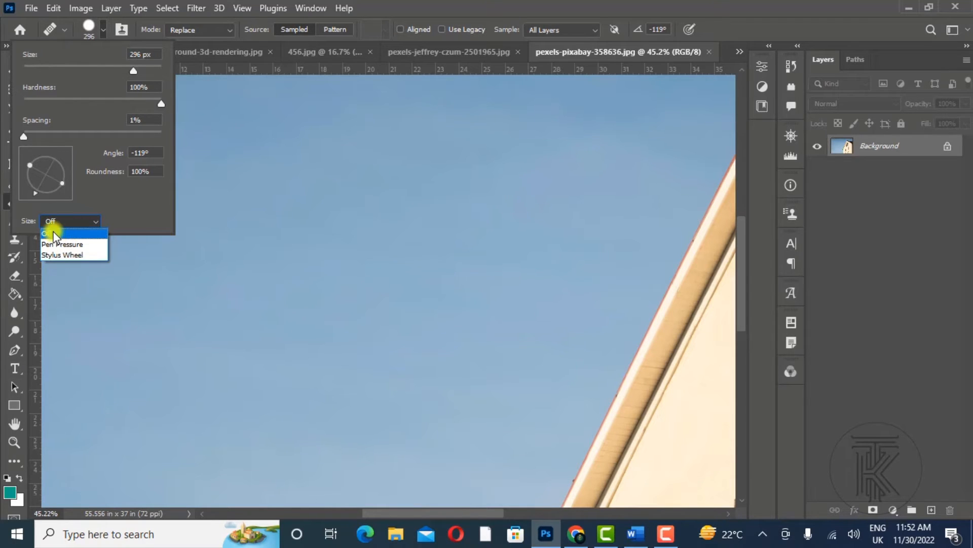
{"action": "left_click", "coordinate": [54, 234]}
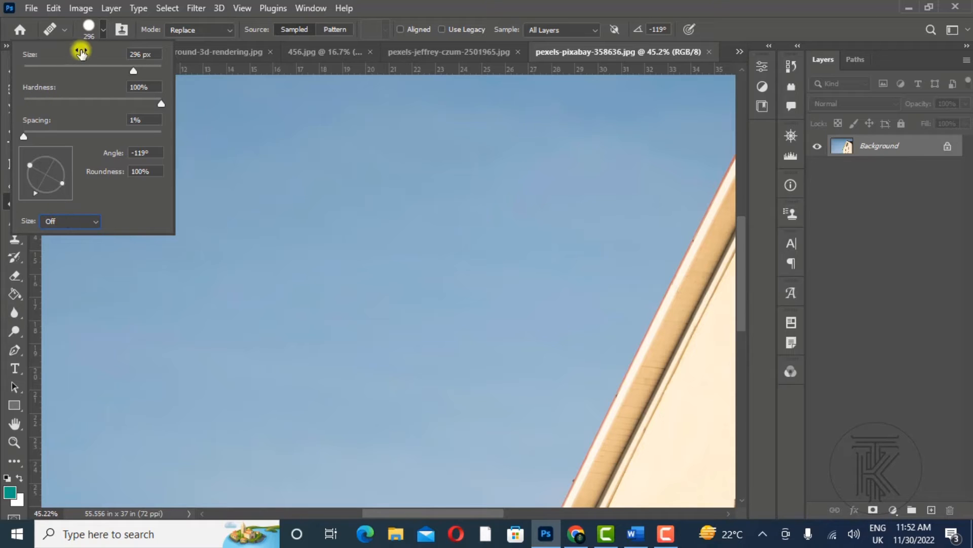
{"action": "left_click", "coordinate": [102, 31]}
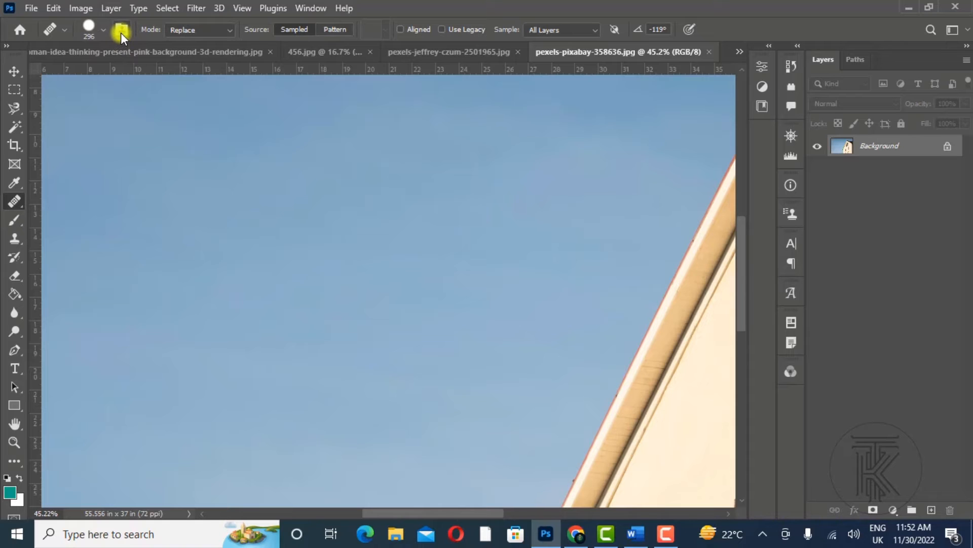
{"action": "left_click", "coordinate": [186, 30]}
{"action": "left_click", "coordinate": [177, 42]}
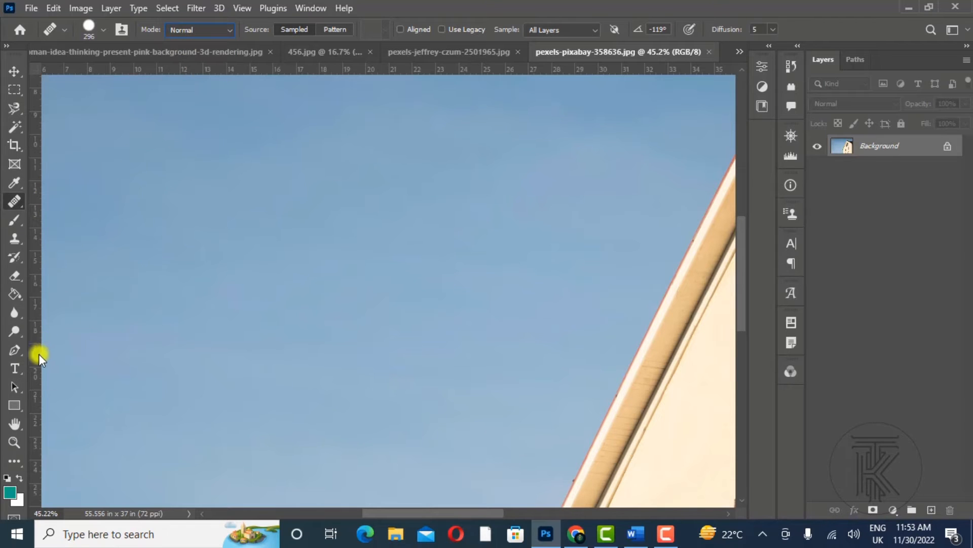
Step: Add a new empty layer, and make the Background layer active after trying to heal the house wall with no layer selected
{"action": "left_click", "coordinate": [15, 428]}
{"action": "left_click_drag", "start_coordinate": [382, 379], "coordinate": [211, 246]}
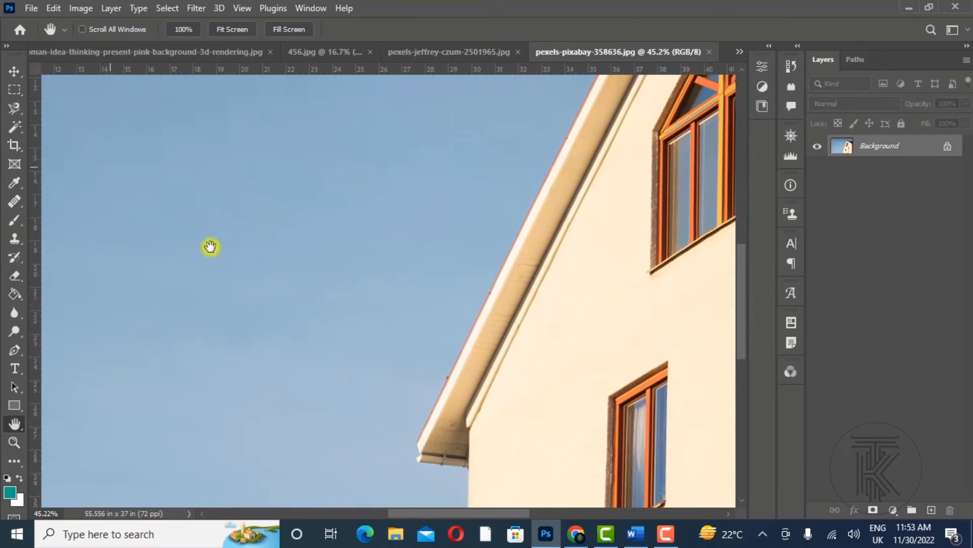
{"action": "left_click_drag", "start_coordinate": [431, 340], "coordinate": [319, 313]}
{"action": "left_click_drag", "start_coordinate": [426, 320], "coordinate": [406, 320]}
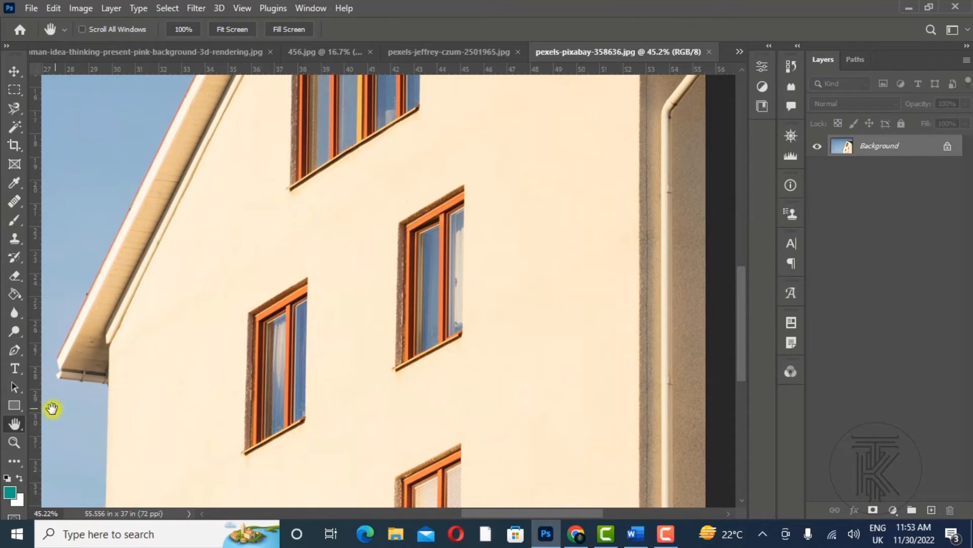
{"action": "key", "text": "j"}
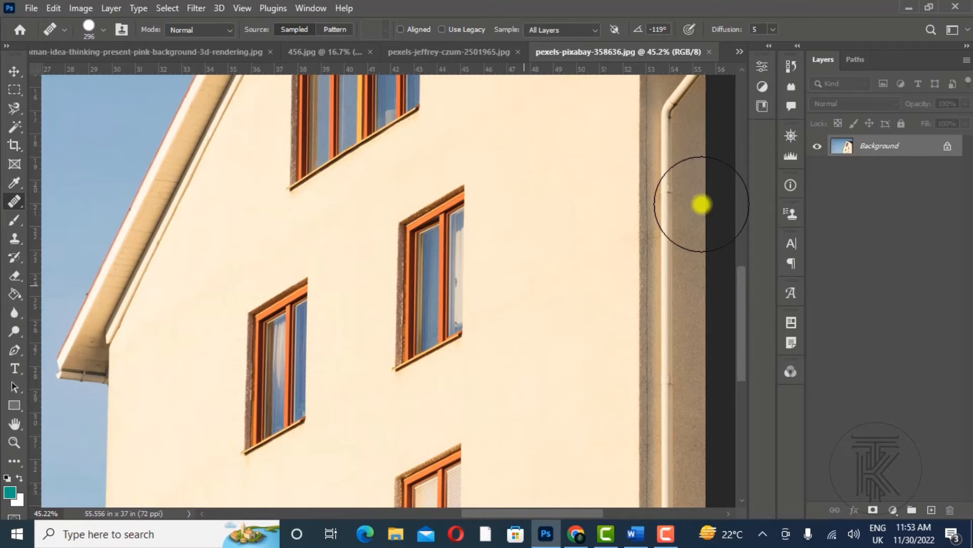
{"action": "left_click", "coordinate": [931, 508]}
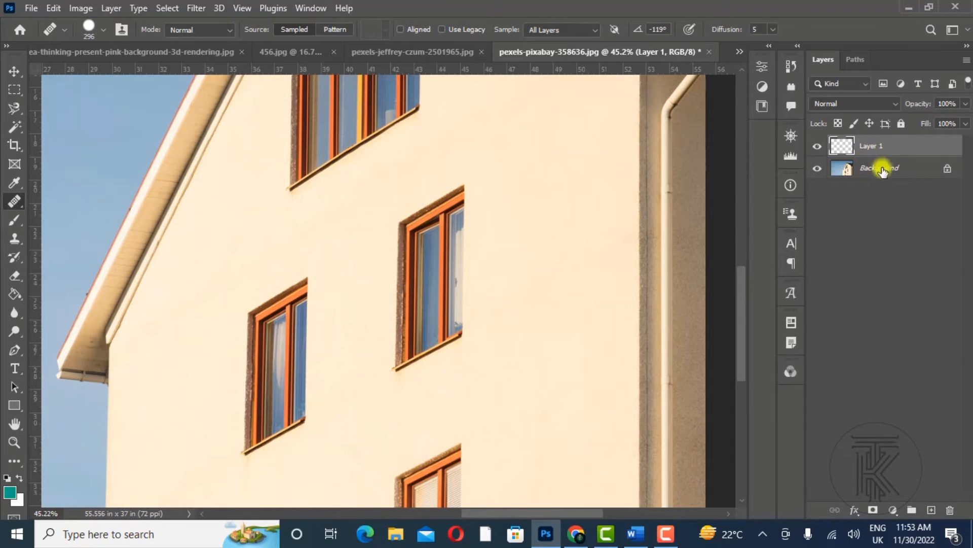
{"action": "left_click", "coordinate": [880, 239]}
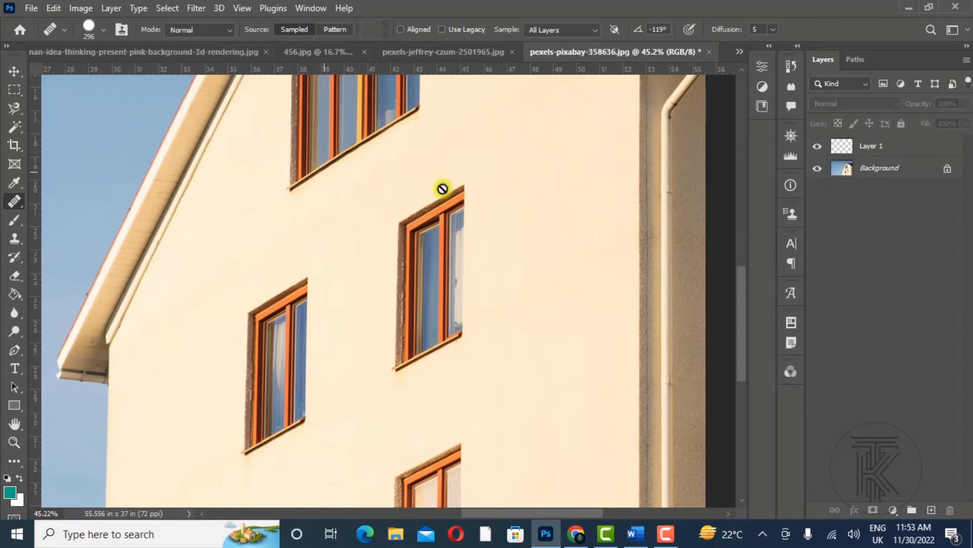
{"action": "left_click", "coordinate": [575, 198]}
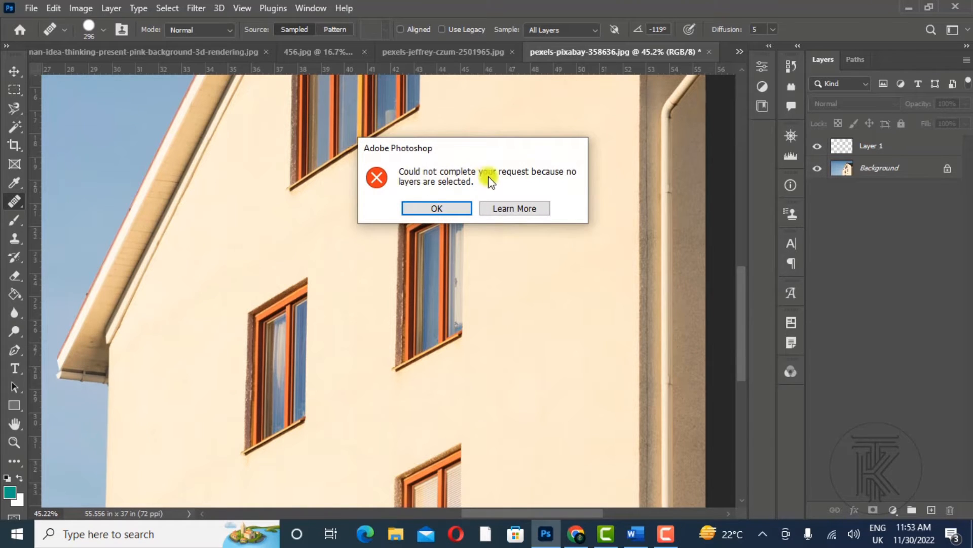
{"action": "left_click", "coordinate": [456, 208]}
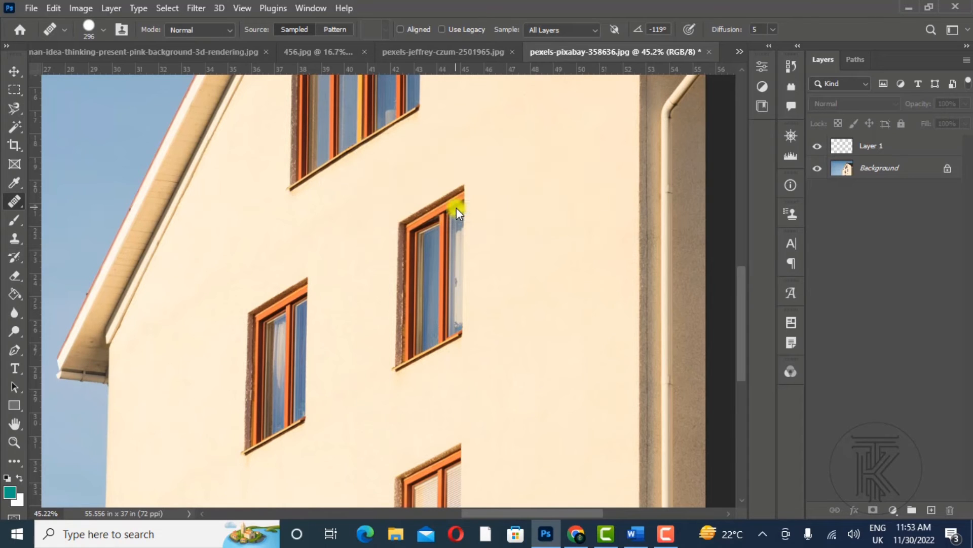
{"action": "left_click", "coordinate": [875, 172]}
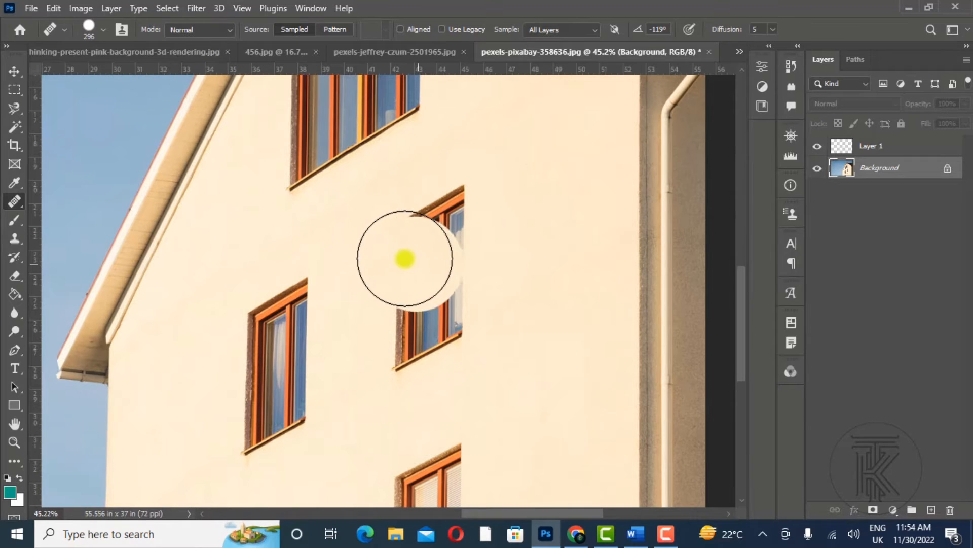
Step: Try covering the house's middle window with sampled wall texture in Normal mode, and undo the strokes
{"action": "left_click_drag", "start_coordinate": [394, 264], "coordinate": [461, 220]}
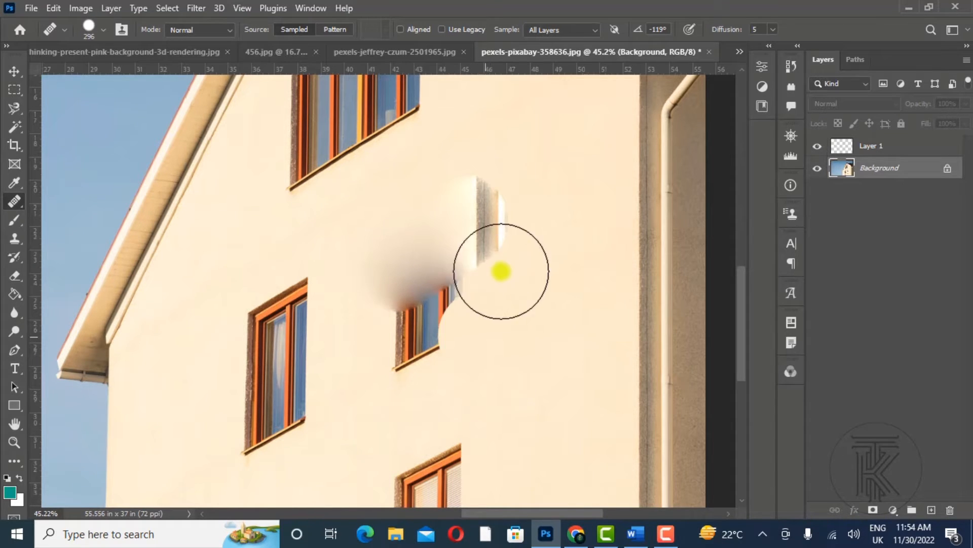
{"action": "left_click", "coordinate": [444, 266]}
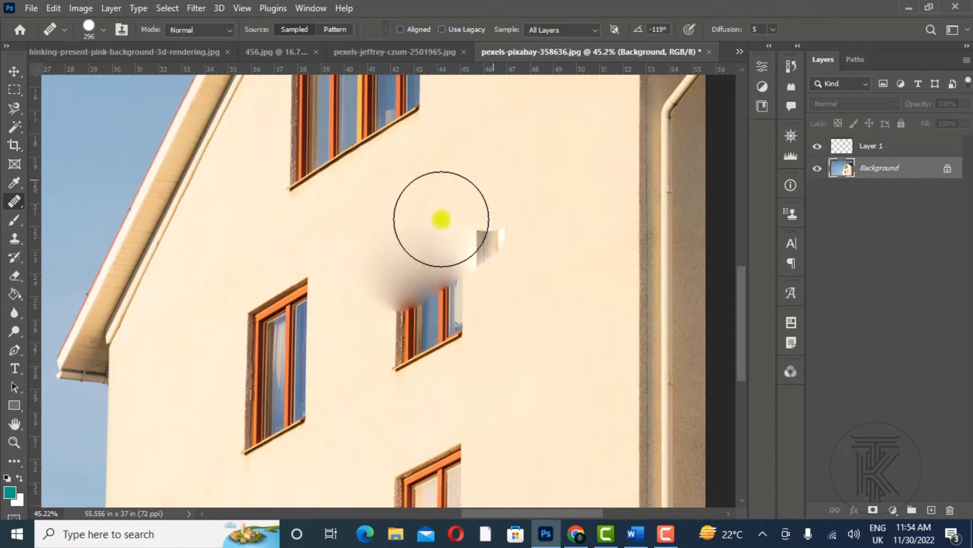
{"action": "left_click", "coordinate": [463, 254]}
{"action": "mouse_move", "coordinate": [463, 254]}
{"action": "left_mouse_down"}
{"action": "mouse_move", "coordinate": [479, 155]}
{"action": "mouse_move", "coordinate": [433, 284]}
{"action": "mouse_move", "coordinate": [429, 265]}
{"action": "mouse_move", "coordinate": [416, 267]}
{"action": "mouse_move", "coordinate": [407, 328]}
{"action": "mouse_move", "coordinate": [415, 245]}
{"action": "mouse_move", "coordinate": [450, 332]}
{"action": "mouse_move", "coordinate": [402, 333]}
{"action": "mouse_move", "coordinate": [423, 249]}
{"action": "mouse_move", "coordinate": [478, 226]}
{"action": "mouse_move", "coordinate": [438, 275]}
{"action": "mouse_move", "coordinate": [468, 258]}
{"action": "mouse_move", "coordinate": [438, 235]}
{"action": "mouse_move", "coordinate": [467, 234]}
{"action": "mouse_move", "coordinate": [454, 261]}
{"action": "left_mouse_up"}
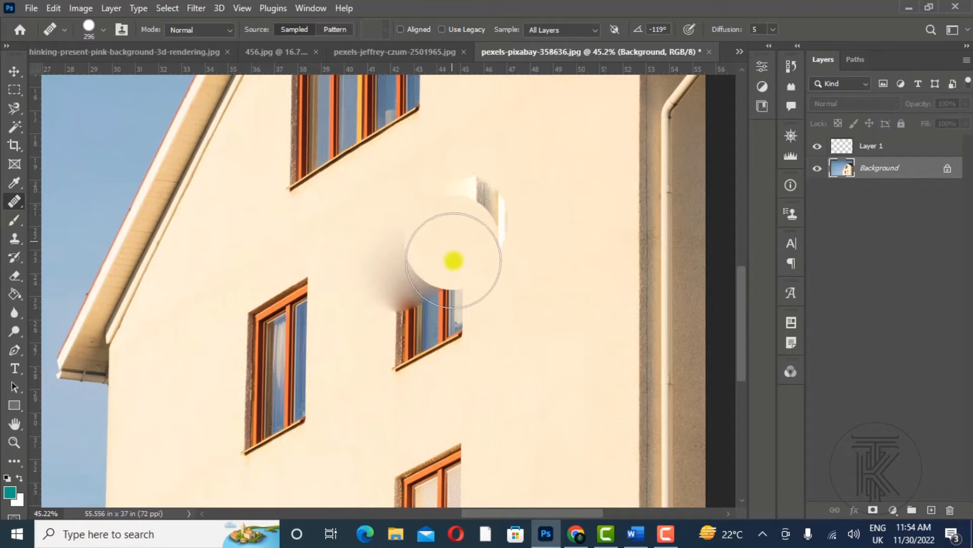
{"action": "key", "text": "ctrl+z"}
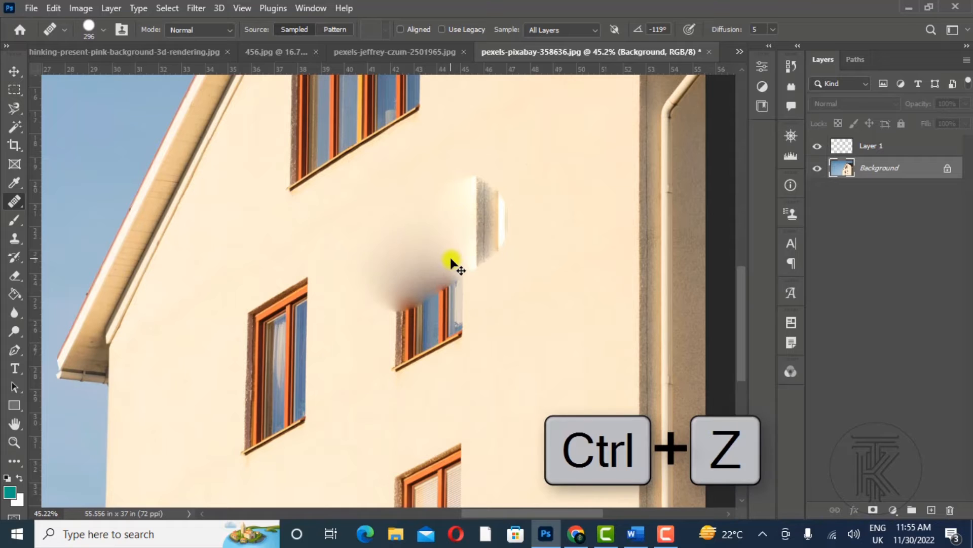
Step: Set the Healing Brush mode to Replace and paint the middle window out with sampled wall texture
{"action": "left_click", "coordinate": [211, 31]}
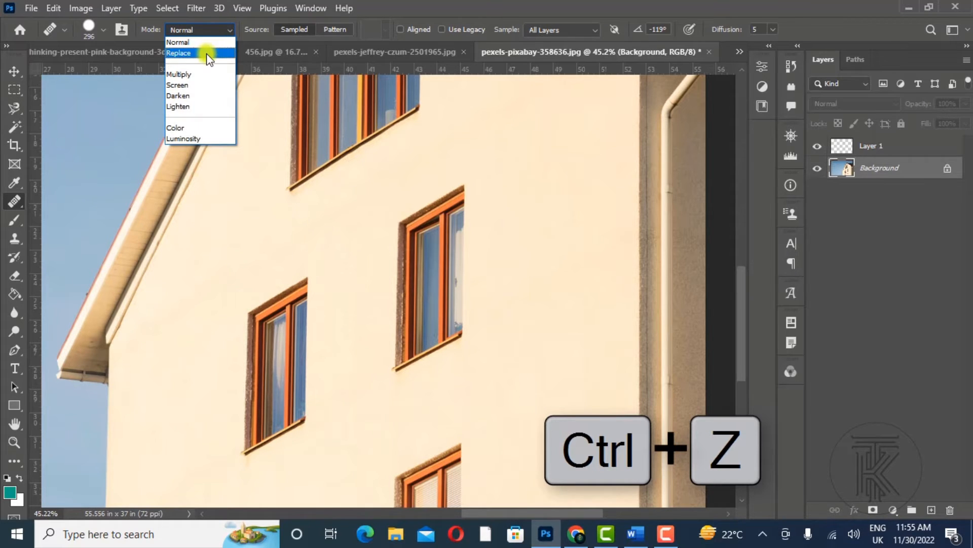
{"action": "left_click", "coordinate": [207, 53]}
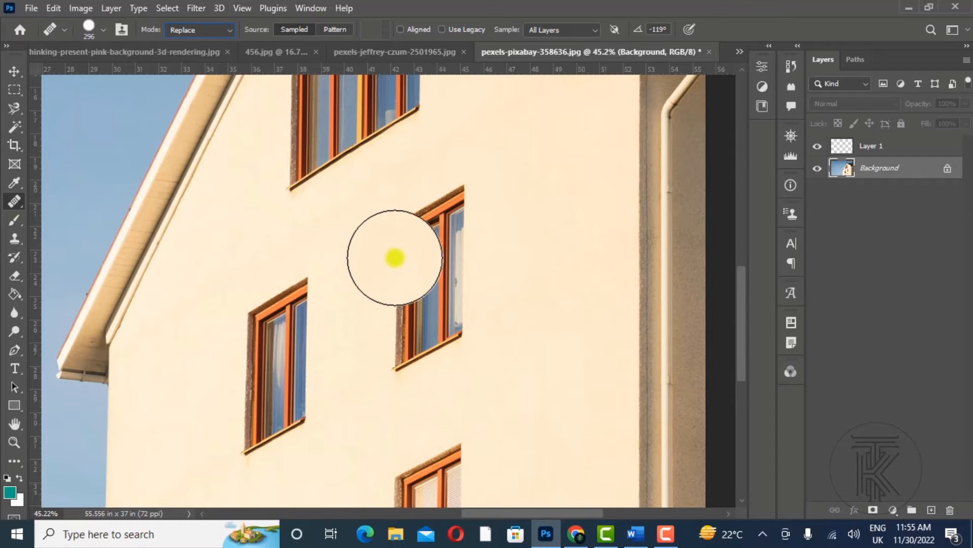
{"action": "mouse_move", "coordinate": [384, 262]}
{"action": "left_mouse_down"}
{"action": "mouse_move", "coordinate": [458, 212]}
{"action": "mouse_move", "coordinate": [430, 285]}
{"action": "mouse_move", "coordinate": [477, 201]}
{"action": "left_mouse_up"}
{"action": "key", "text": "ctrl+z"}
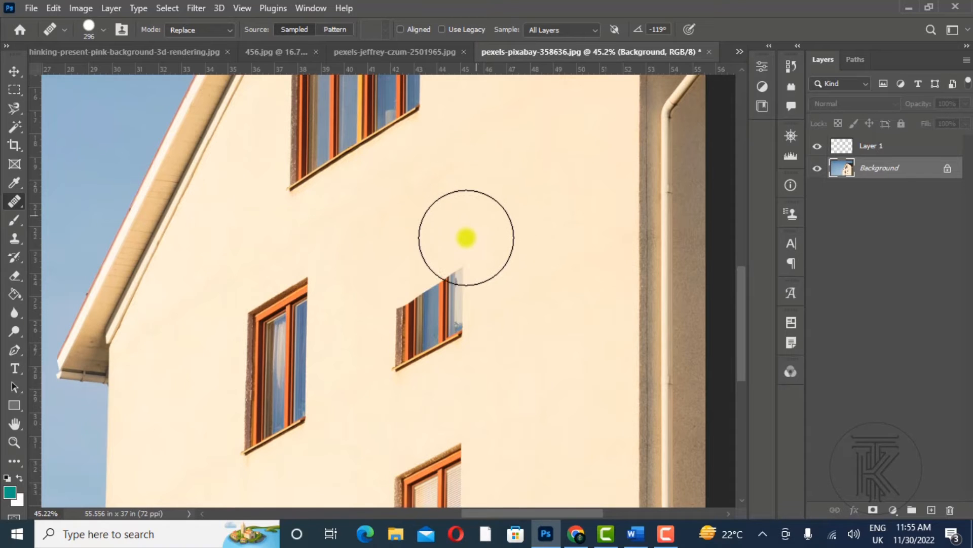
{"action": "mouse_move", "coordinate": [463, 239]}
{"action": "left_mouse_down"}
{"action": "mouse_move", "coordinate": [396, 362]}
{"action": "mouse_move", "coordinate": [426, 334]}
{"action": "mouse_move", "coordinate": [446, 309]}
{"action": "left_mouse_up"}
{"action": "key", "text": "ctrl+z"}
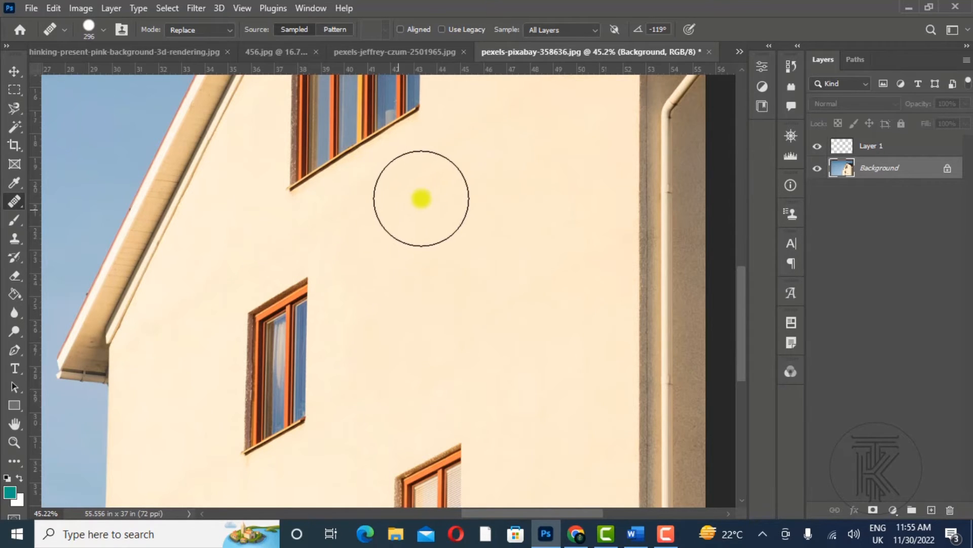
{"action": "left_click", "coordinate": [335, 370]}
{"action": "key", "text": "ctrl+z"}
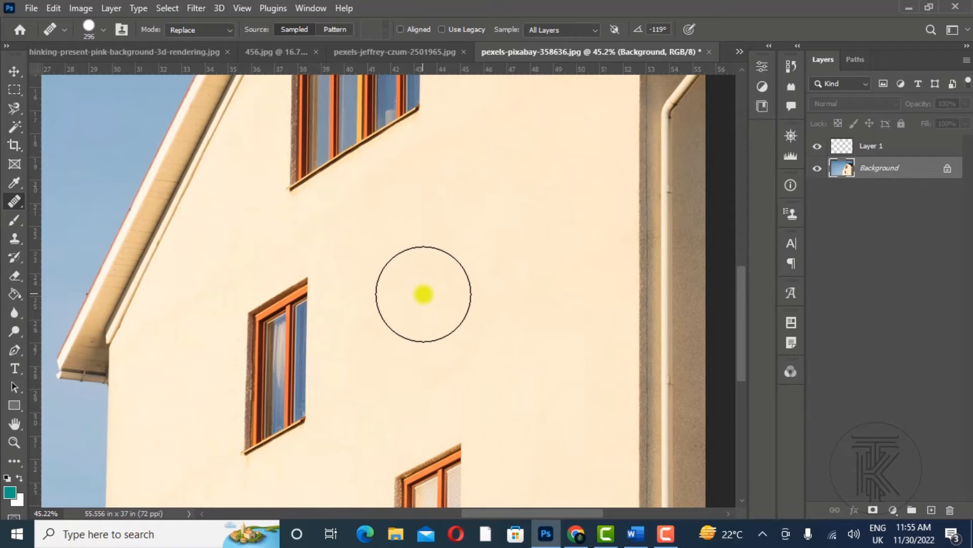
Step: Set the Healing Brush source to Pattern and browse the Trees, Grass and Water pattern groups
{"action": "left_click", "coordinate": [14, 441]}
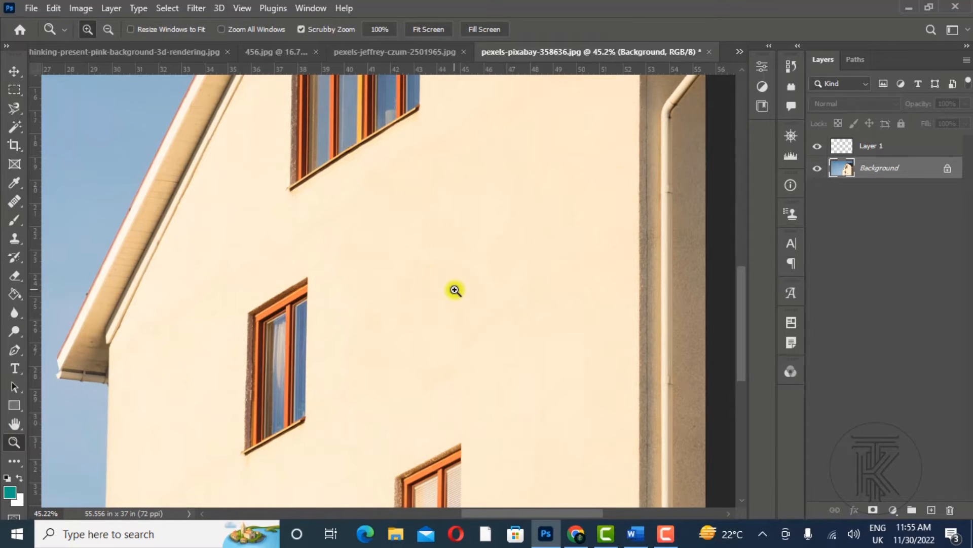
{"action": "key", "text": "j"}
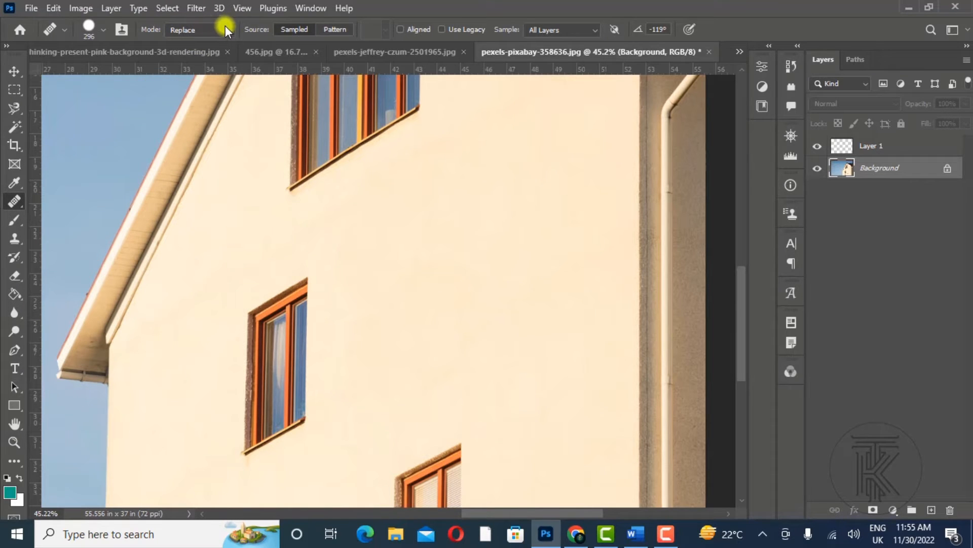
{"action": "left_click", "coordinate": [333, 28]}
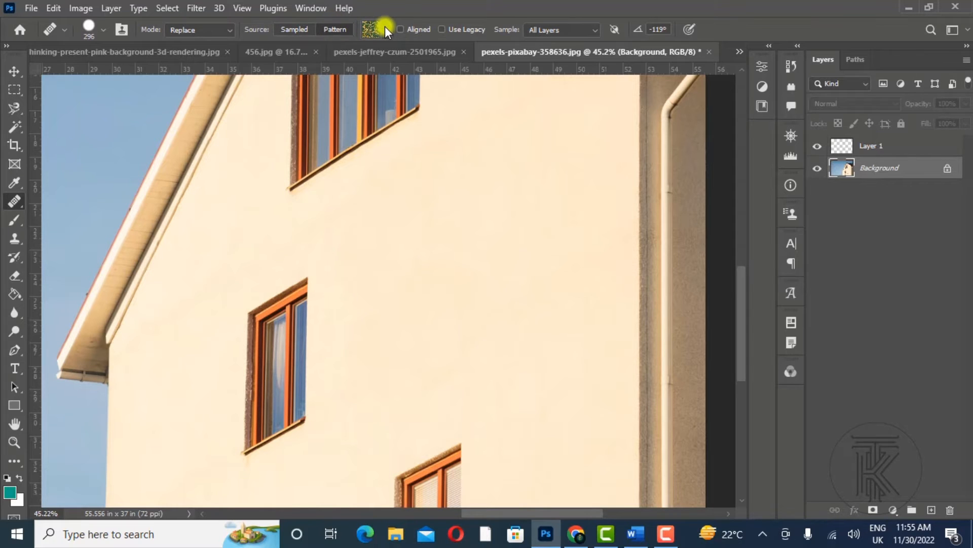
{"action": "left_click", "coordinate": [385, 26]}
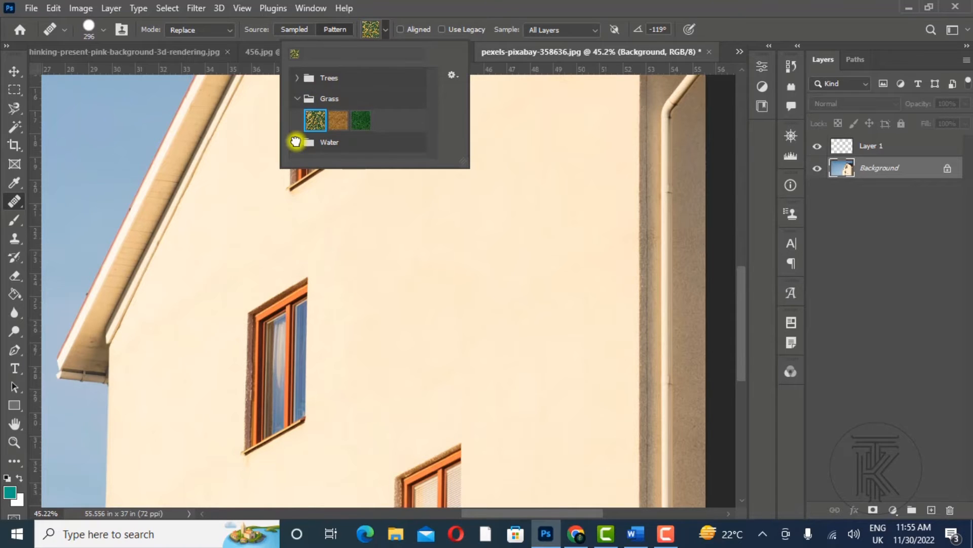
{"action": "left_click_drag", "start_coordinate": [434, 118], "coordinate": [431, 86]}
{"action": "left_click", "coordinate": [298, 79]}
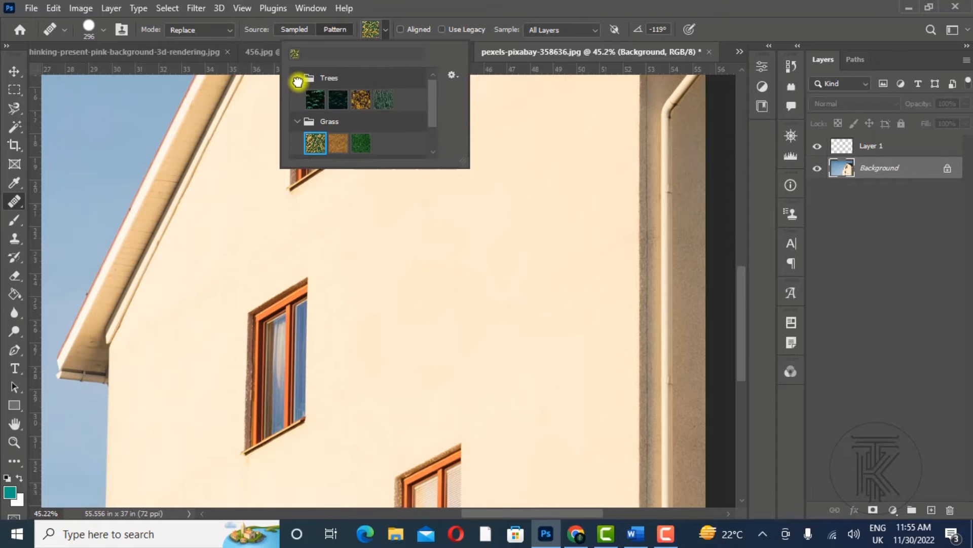
{"action": "left_click", "coordinate": [297, 80]}
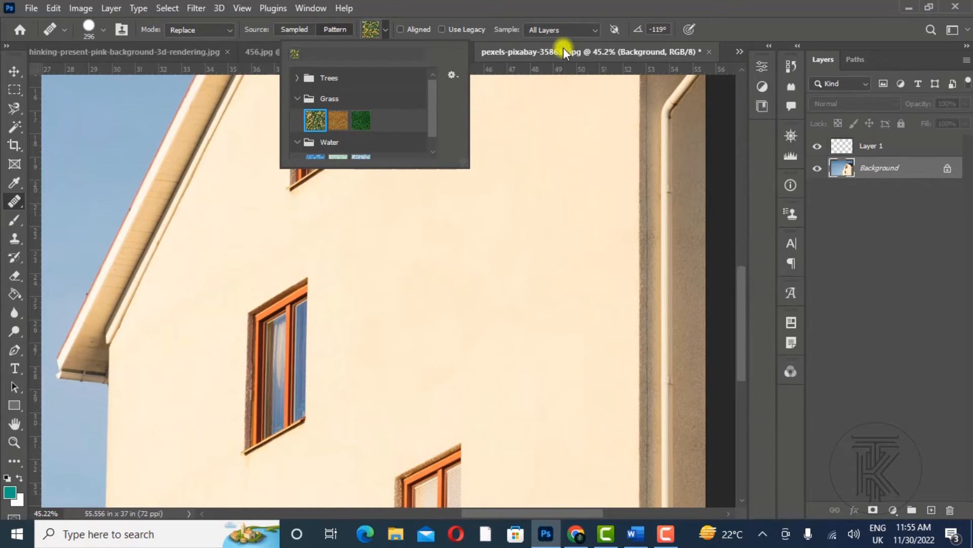
Step: In 456.jpg, choose the dark green Grass pattern and stamp it with an 800 px brush in the canvas's upper-left corner
{"action": "left_click", "coordinate": [263, 59]}
{"action": "left_click", "coordinate": [265, 59]}
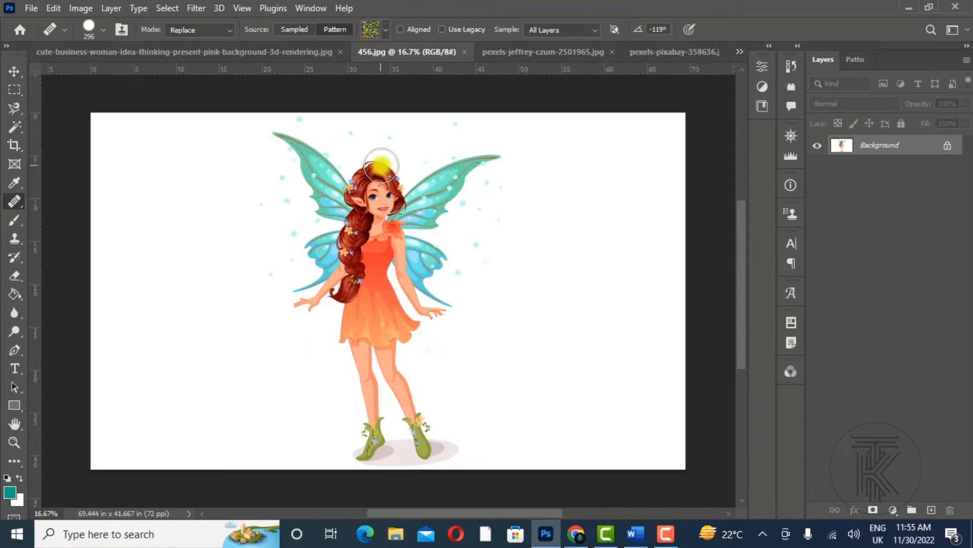
{"action": "left_click", "coordinate": [385, 31]}
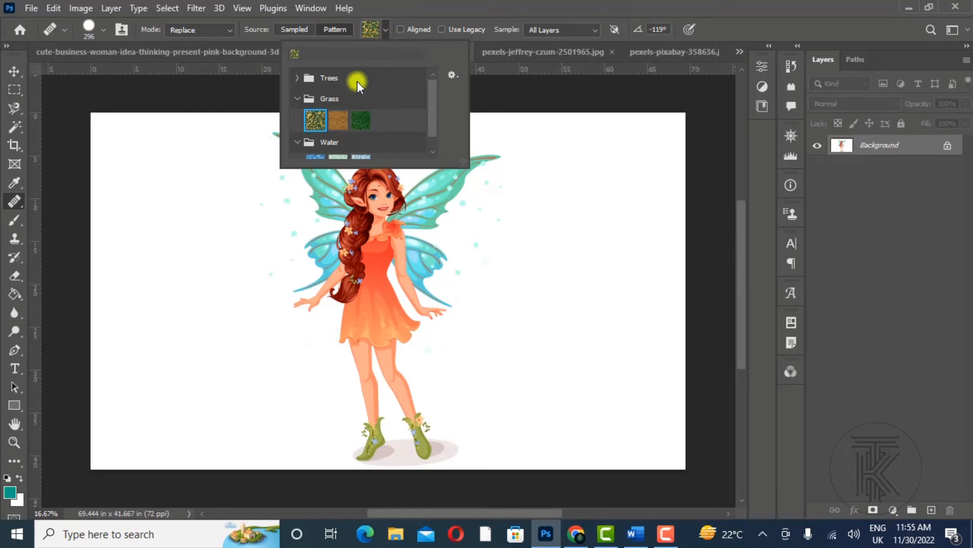
{"action": "left_click", "coordinate": [357, 123]}
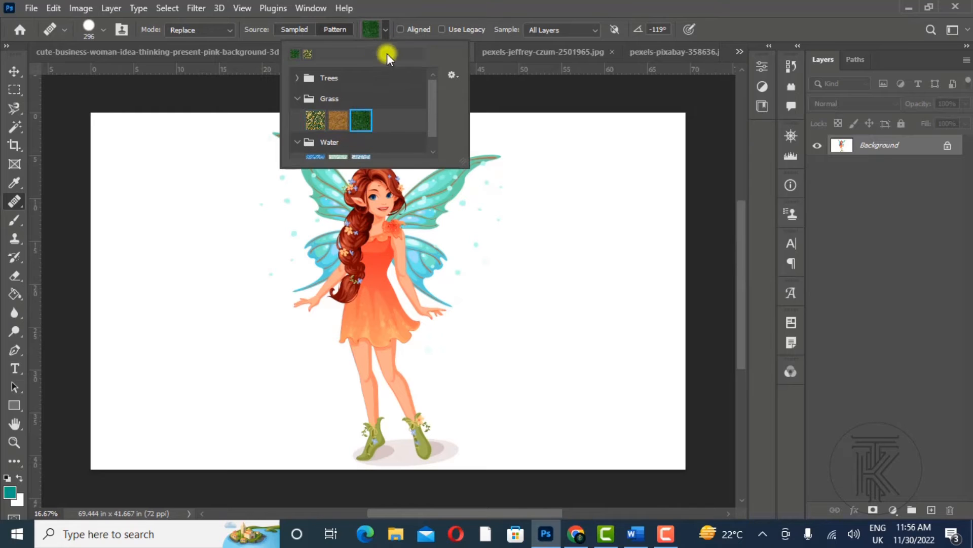
{"action": "left_click", "coordinate": [378, 27]}
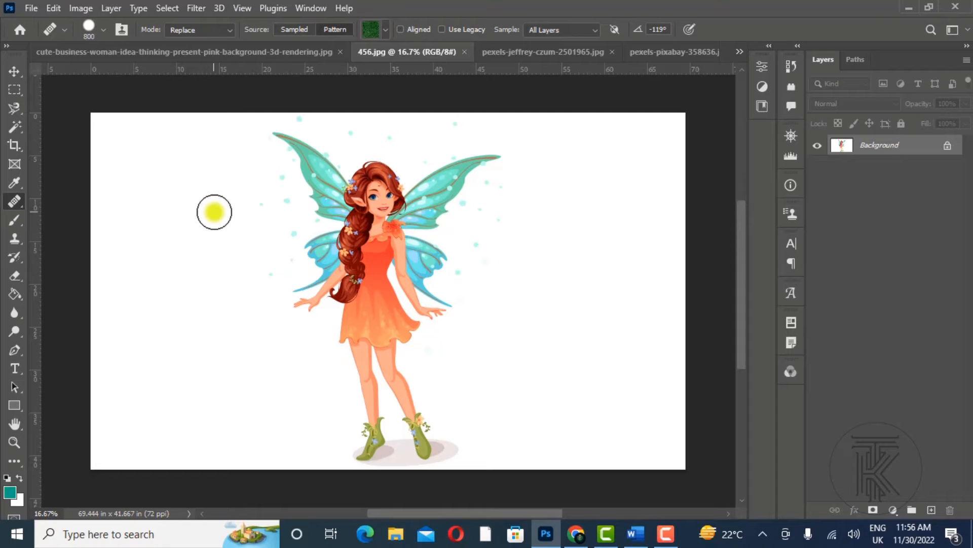
{"action": "left_click", "coordinate": [123, 151]}
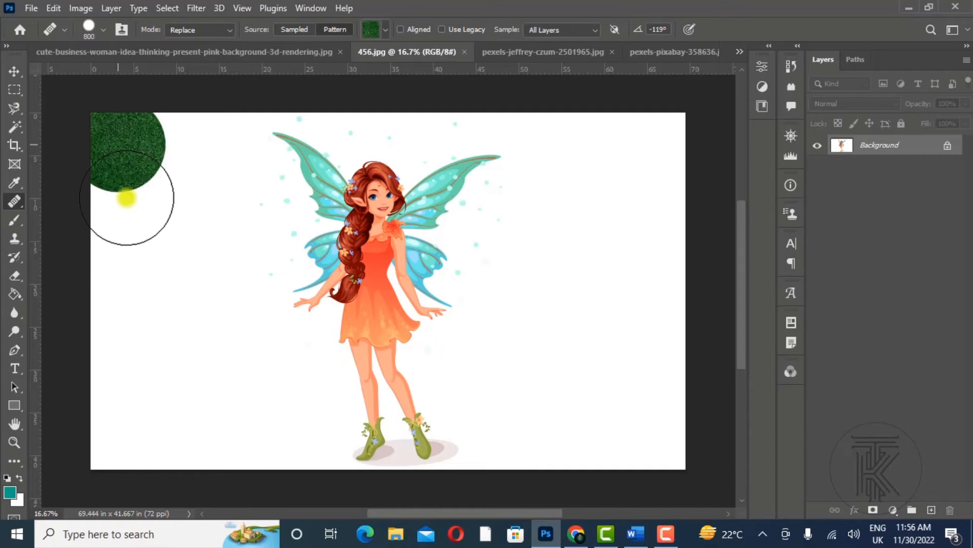
Step: Try painting the dark green grass pattern over the white background beside the fairy, and undo the strokes
{"action": "mouse_move", "coordinate": [127, 198]}
{"action": "left_mouse_down"}
{"action": "mouse_move", "coordinate": [128, 419]}
{"action": "mouse_move", "coordinate": [166, 430]}
{"action": "mouse_move", "coordinate": [124, 443]}
{"action": "mouse_move", "coordinate": [199, 441]}
{"action": "mouse_move", "coordinate": [191, 134]}
{"action": "mouse_move", "coordinate": [208, 307]}
{"action": "mouse_move", "coordinate": [233, 393]}
{"action": "mouse_move", "coordinate": [261, 441]}
{"action": "mouse_move", "coordinate": [304, 437]}
{"action": "left_mouse_up"}
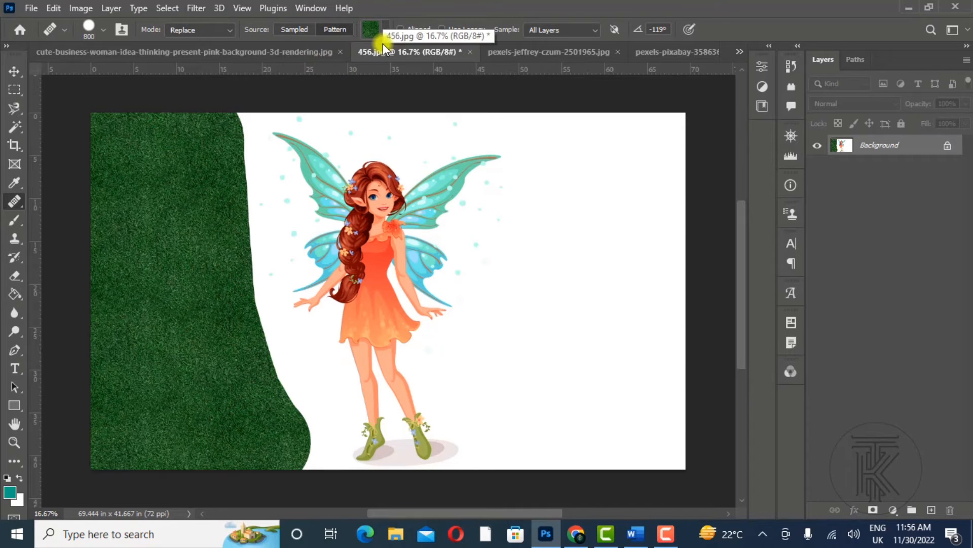
{"action": "key", "text": "ctrl+z"}
{"action": "key", "text": "ctrl+z"}
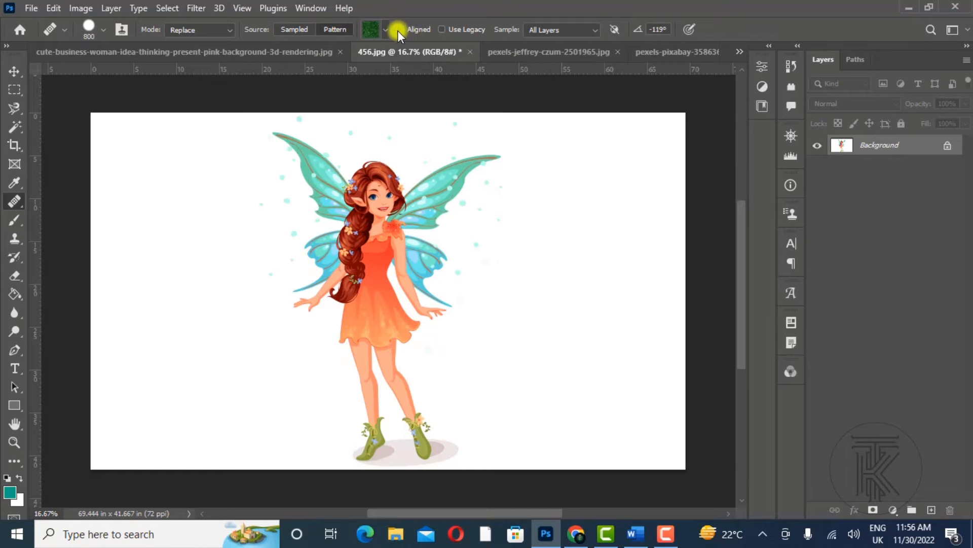
Step: Switch to pexels-jeffrey-czum-2501965.jpg and reduce the Healing Brush size to 125 px for working on the blue house's window
{"action": "left_click", "coordinate": [312, 52]}
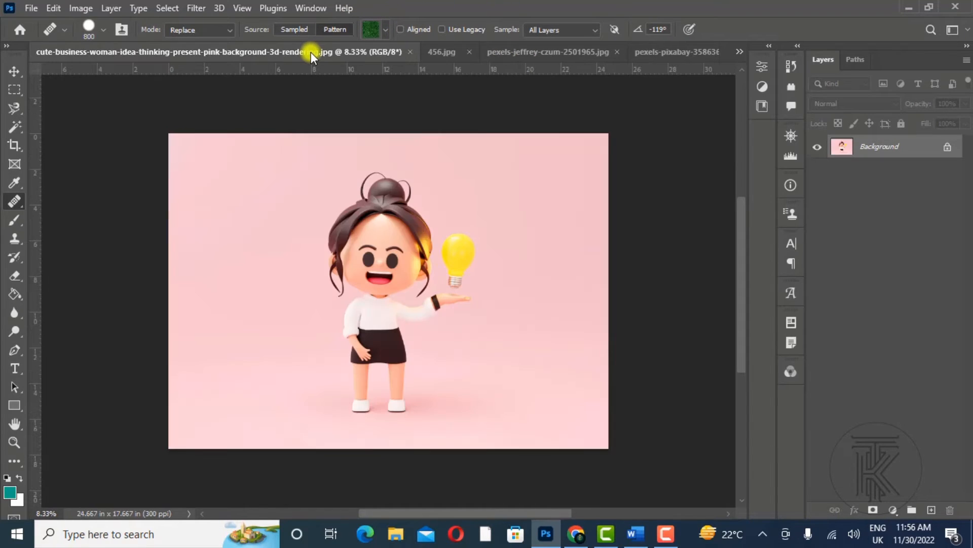
{"action": "left_click", "coordinate": [527, 53]}
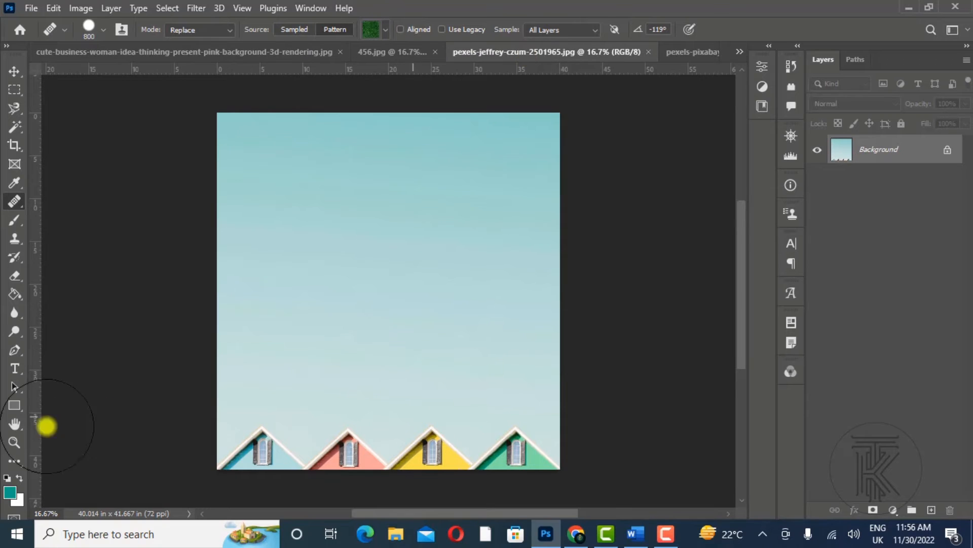
{"action": "left_click", "coordinate": [15, 442]}
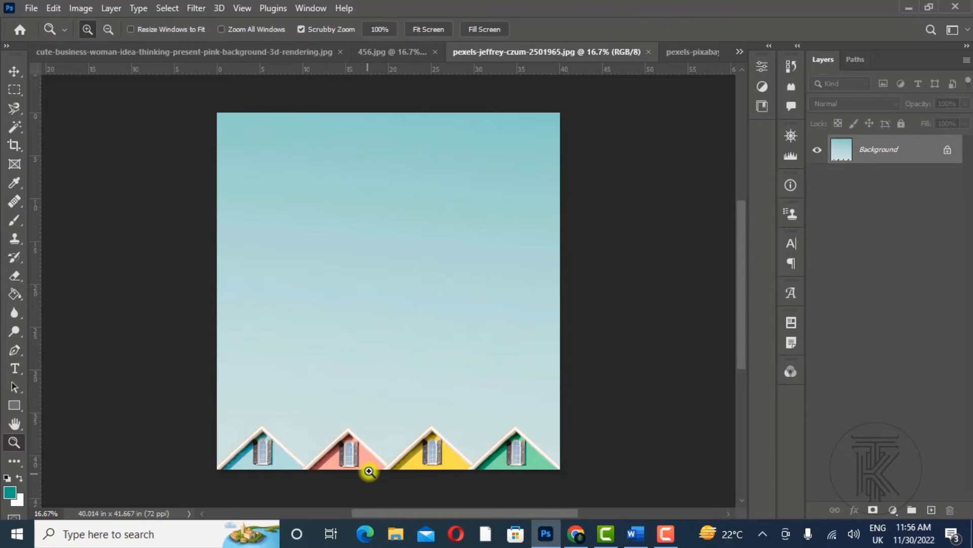
{"action": "left_click_drag", "start_coordinate": [369, 472], "coordinate": [410, 426]}
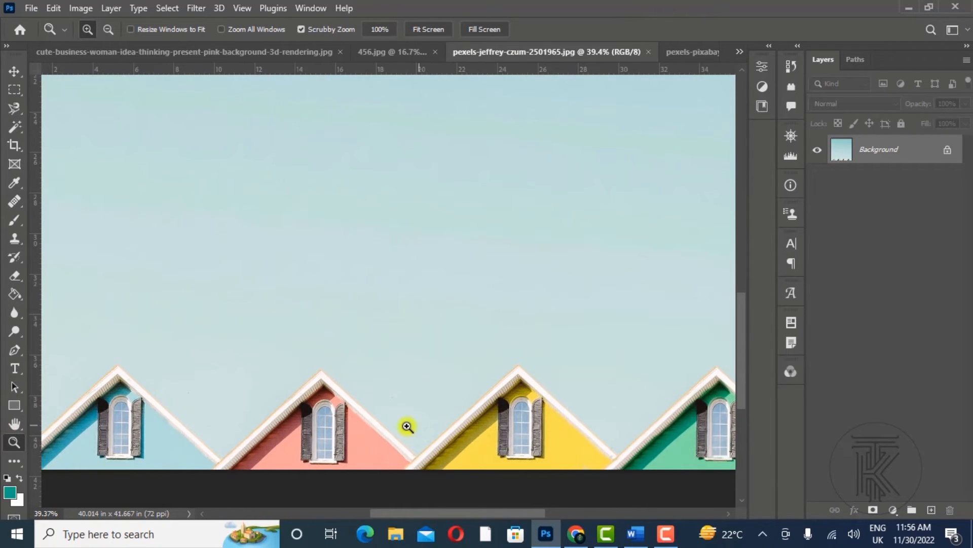
{"action": "left_click", "coordinate": [11, 426]}
{"action": "left_click_drag", "start_coordinate": [289, 354], "coordinate": [355, 332]}
{"action": "key", "text": "j"}
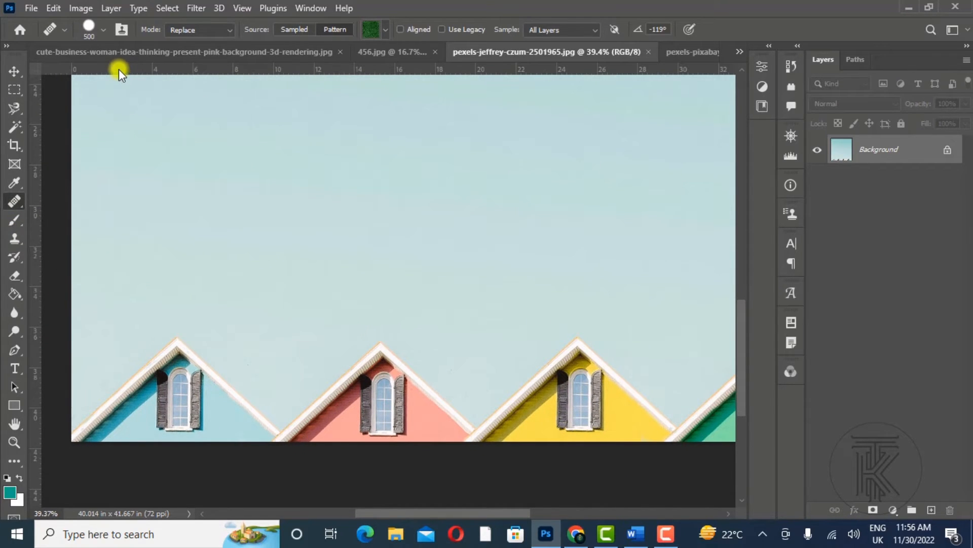
{"action": "key", "text": "bracketleft"}
{"action": "key", "text": "bracketleft"}
{"action": "key", "text": "bracketleft"}
{"action": "key", "text": "bracketleft"}
{"action": "key", "text": "bracketleft"}
{"action": "key", "text": "bracketleft"}
{"action": "key", "text": "bracketleft"}
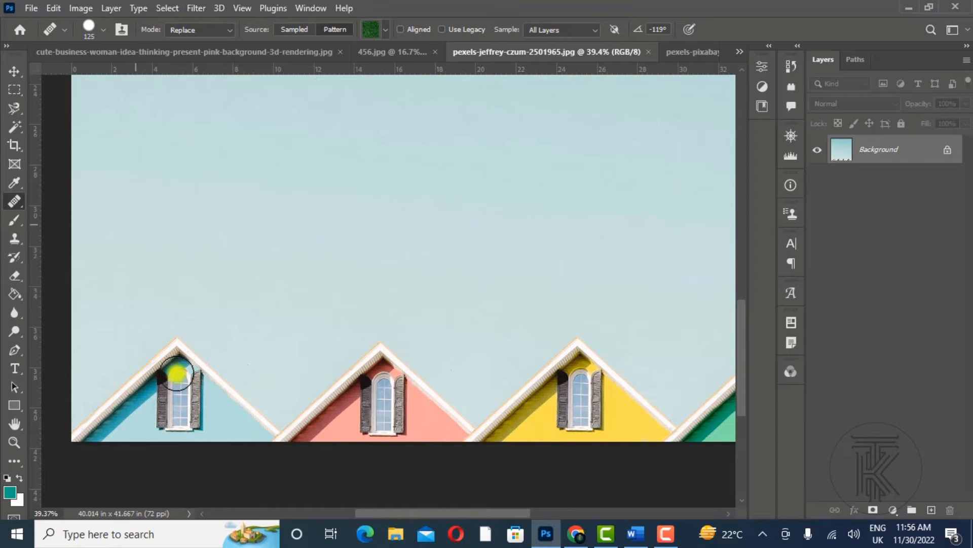
Step: Unlock the Background layer and try stamping the grass pattern over the blue house's window
{"action": "mouse_move", "coordinate": [177, 374]}
{"action": "left_mouse_down"}
{"action": "mouse_move", "coordinate": [172, 389]}
{"action": "mouse_move", "coordinate": [182, 394]}
{"action": "left_mouse_up"}
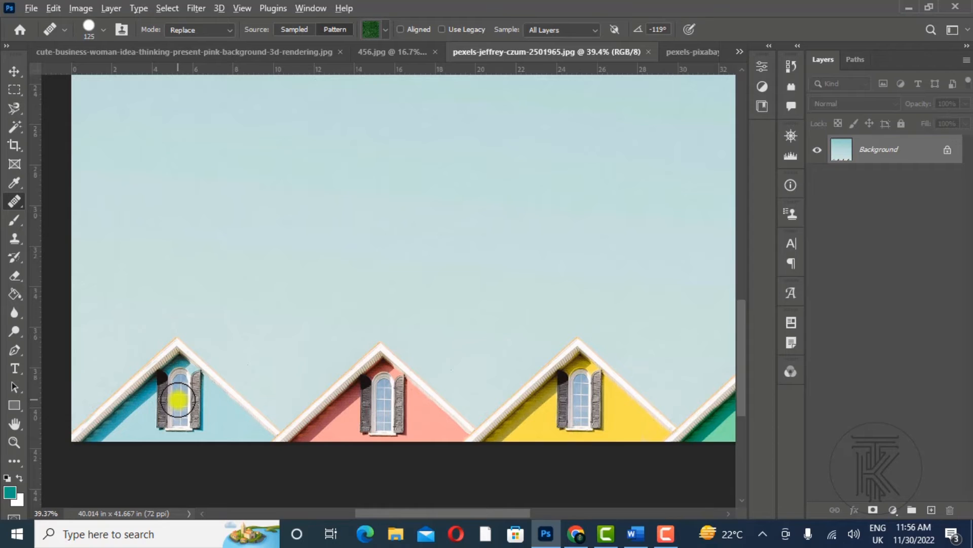
{"action": "left_click", "coordinate": [947, 151]}
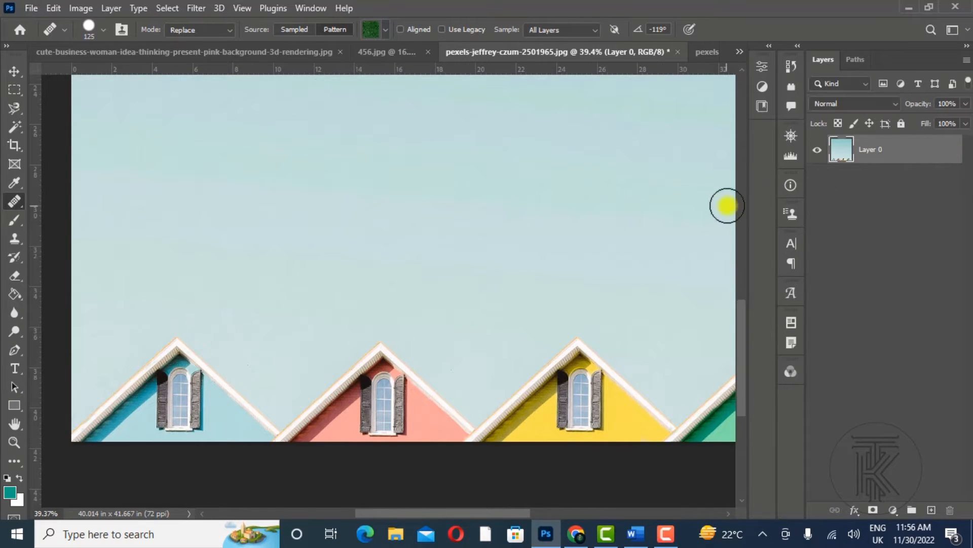
{"action": "left_click", "coordinate": [178, 397]}
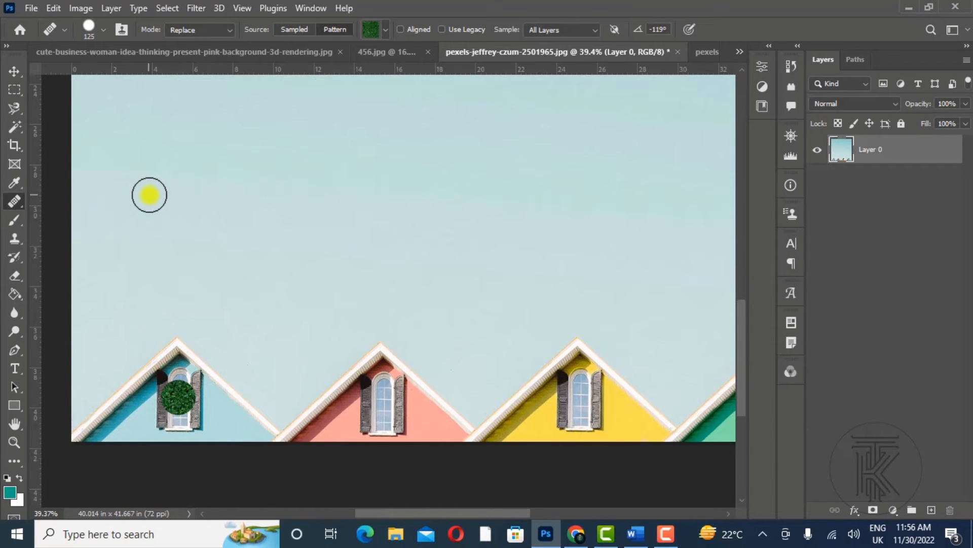
{"action": "key", "text": "ctrl+z"}
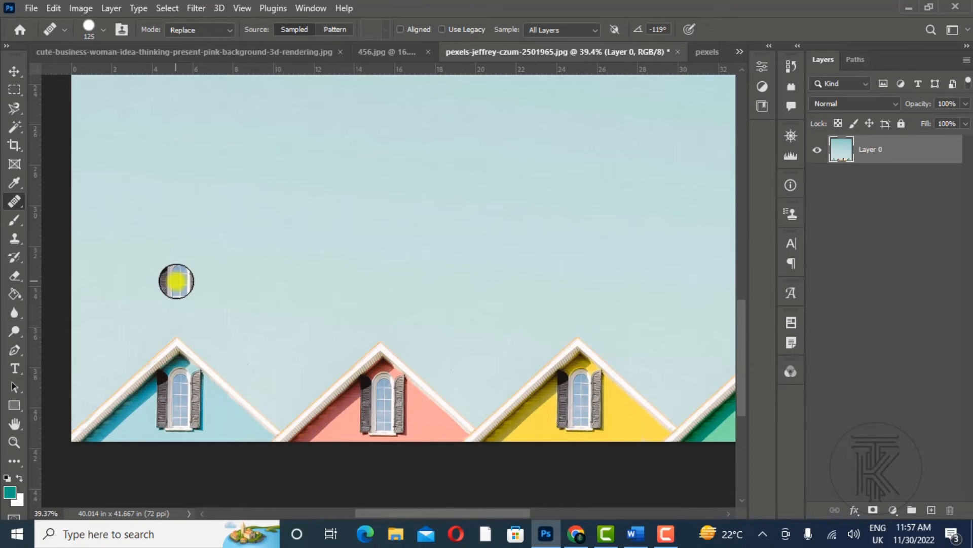
Step: Enlarge the Healing Brush to 600 px and stamp the sampled blue house into the sky above the original
{"action": "key", "text": "bracketright"}
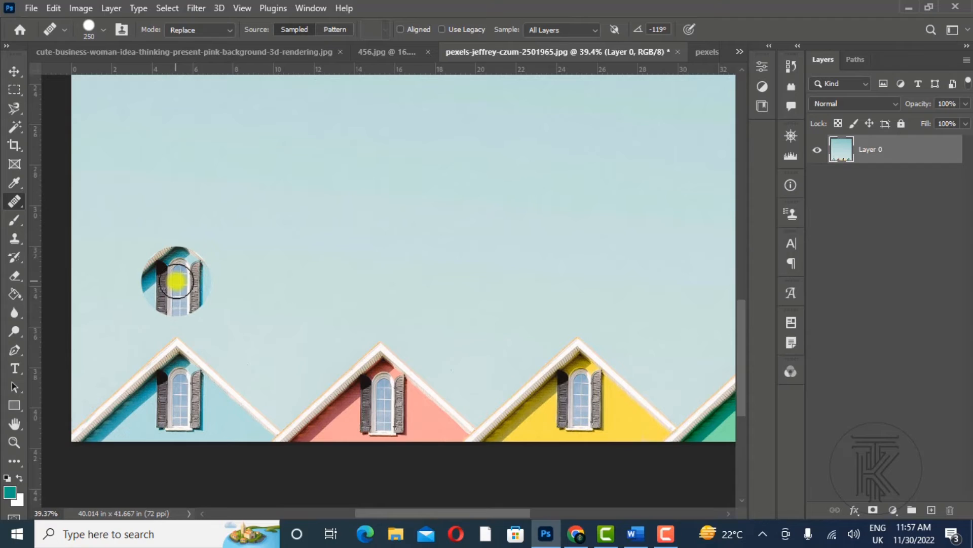
{"action": "key", "text": "bracketright"}
{"action": "key", "text": "bracketright"}
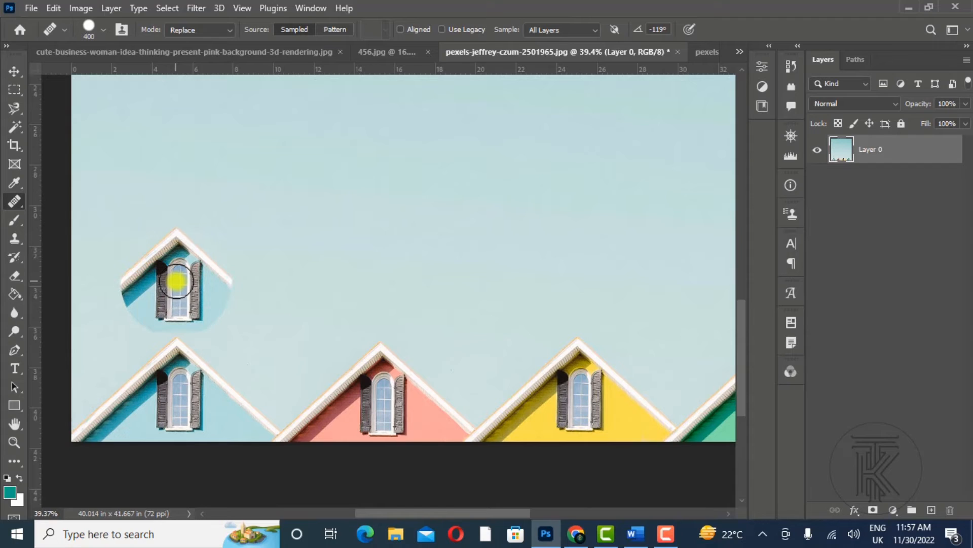
{"action": "key", "text": "bracketright"}
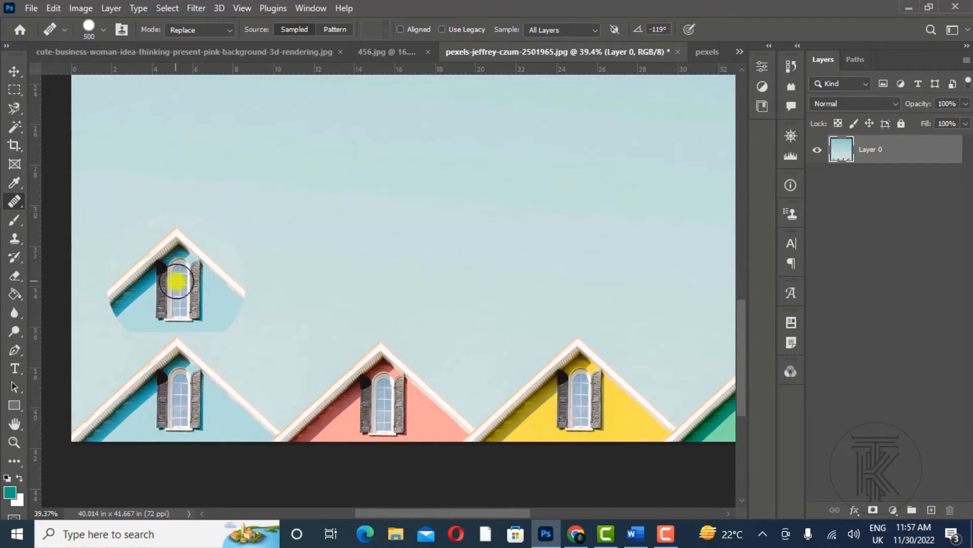
{"action": "key", "text": "bracketright"}
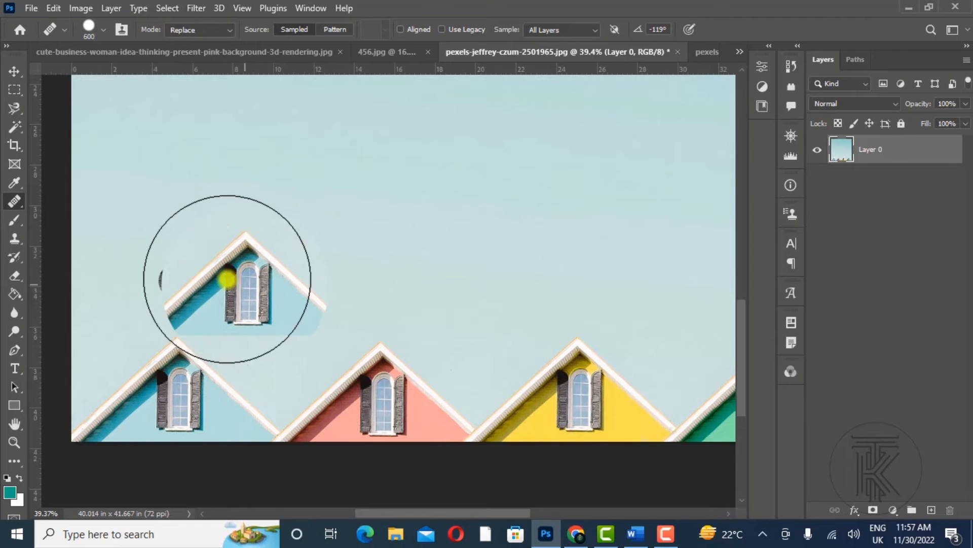
{"action": "left_click", "coordinate": [176, 281]}
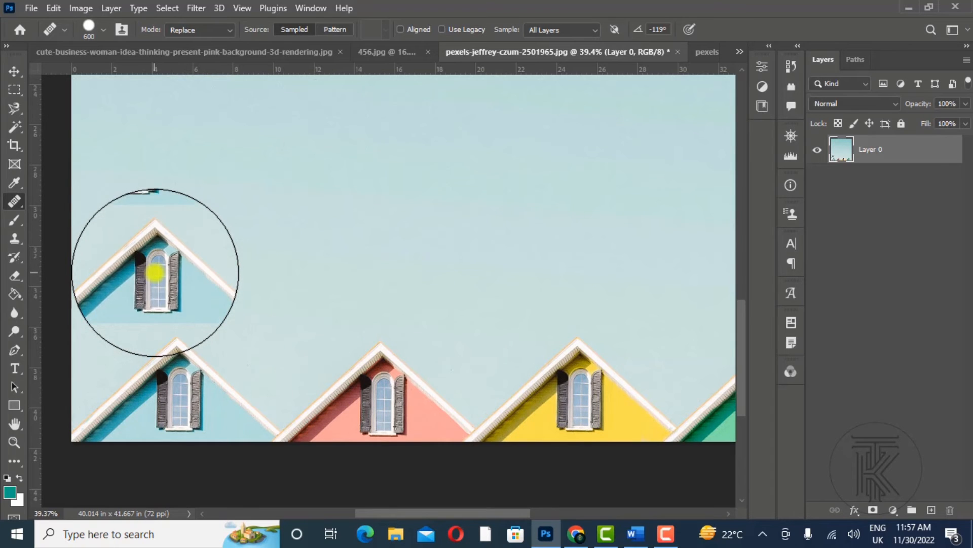
Step: Stamp and paint more copies of the sampled house across the sky with Aligned off
{"action": "left_click", "coordinate": [161, 272]}
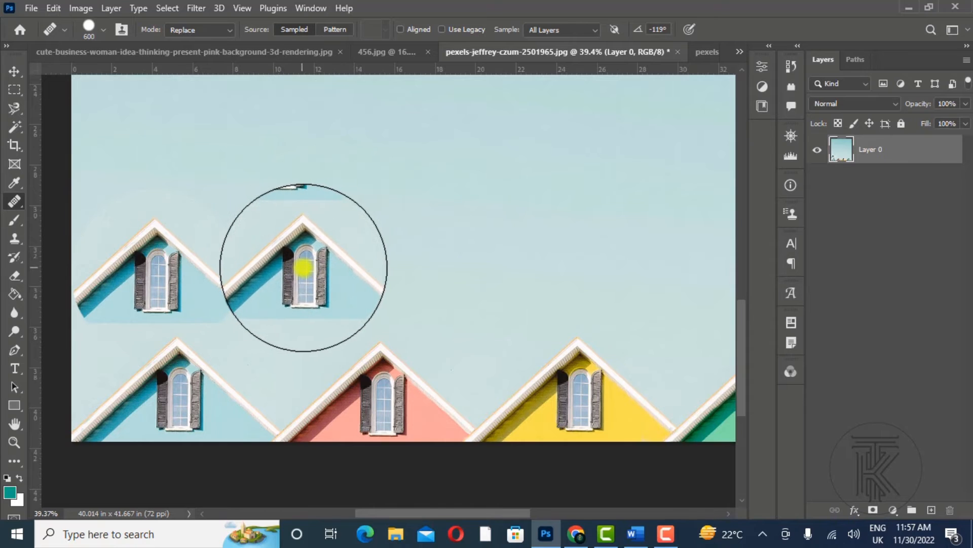
{"action": "left_click", "coordinate": [320, 272]}
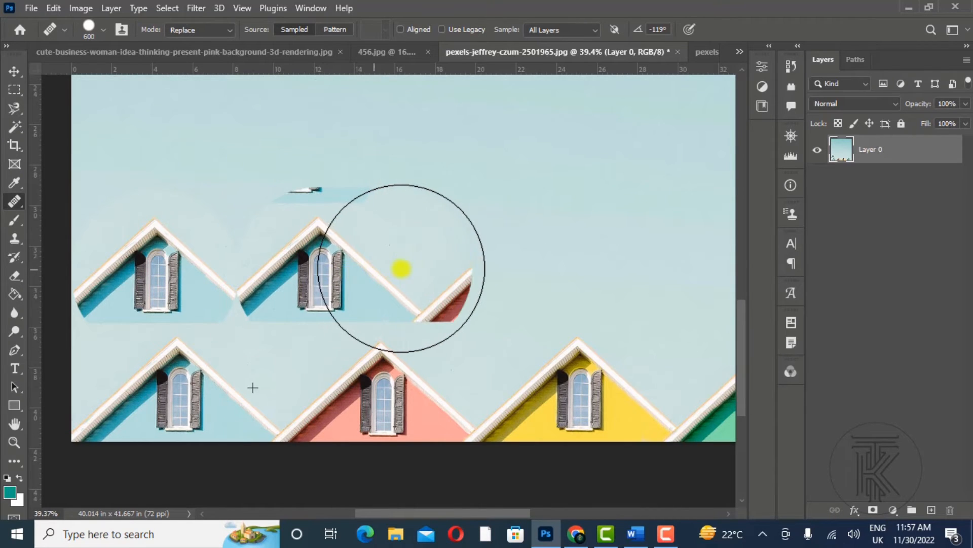
{"action": "left_click", "coordinate": [527, 268]}
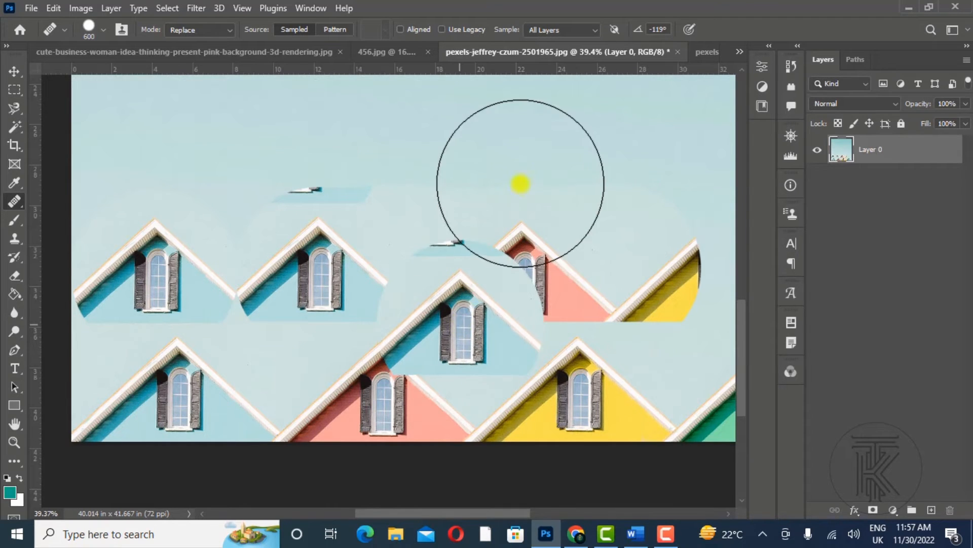
{"action": "mouse_move", "coordinate": [659, 278]}
{"action": "left_mouse_down"}
{"action": "mouse_move", "coordinate": [514, 279]}
{"action": "mouse_move", "coordinate": [595, 283]}
{"action": "mouse_move", "coordinate": [582, 264]}
{"action": "mouse_move", "coordinate": [504, 290]}
{"action": "mouse_move", "coordinate": [410, 290]}
{"action": "mouse_move", "coordinate": [669, 266]}
{"action": "mouse_move", "coordinate": [358, 238]}
{"action": "mouse_move", "coordinate": [360, 252]}
{"action": "mouse_move", "coordinate": [345, 260]}
{"action": "mouse_move", "coordinate": [316, 339]}
{"action": "mouse_move", "coordinate": [177, 409]}
{"action": "mouse_move", "coordinate": [437, 264]}
{"action": "left_mouse_up"}
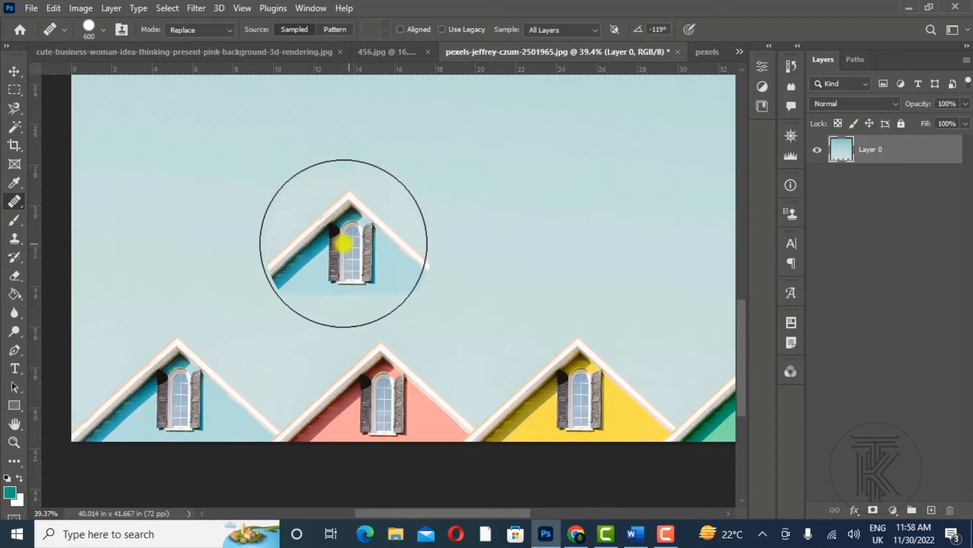
Step: Turn on Aligned sampling and set the Healing Brush size to 700 px for cloning from the blue house
{"action": "left_click", "coordinate": [400, 29]}
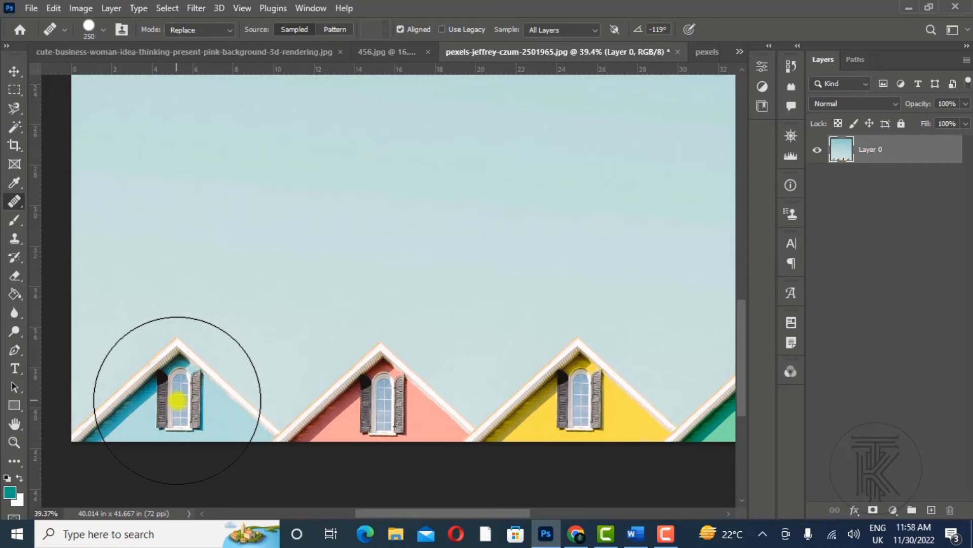
{"action": "key", "text": "bracketleft"}
{"action": "key", "text": "bracketleft"}
{"action": "key", "text": "bracketleft"}
{"action": "key", "text": "bracketleft"}
{"action": "key", "text": "bracketleft"}
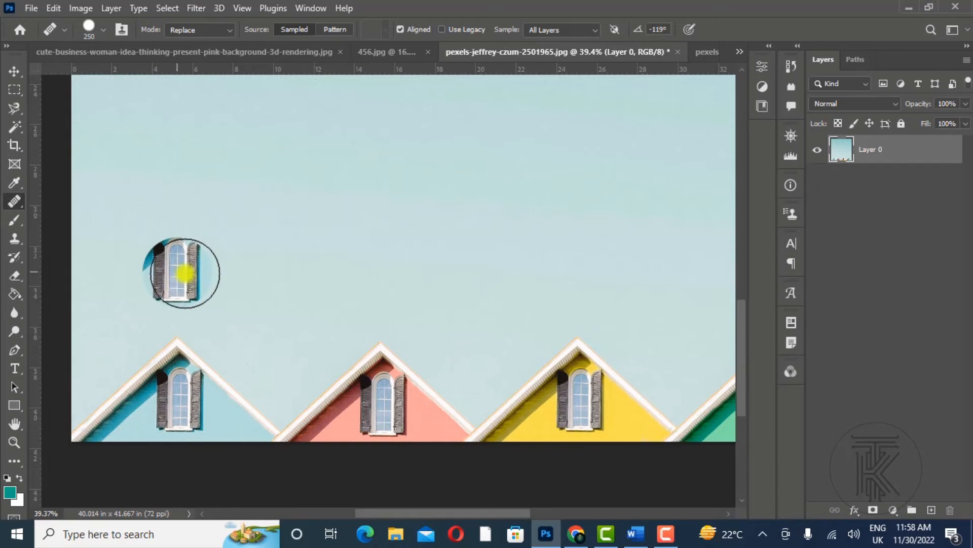
{"action": "key", "text": "bracketright"}
{"action": "key", "text": "bracketright"}
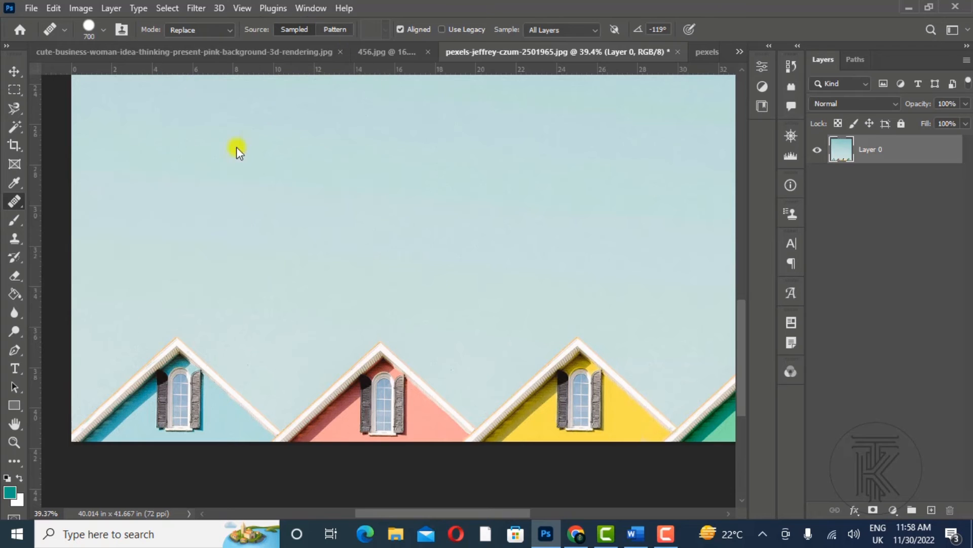
Step: Paint an aligned second row of houses in the sky with separate strokes, from the blue house to the green one
{"action": "left_click_drag", "start_coordinate": [149, 258], "coordinate": [423, 249]}
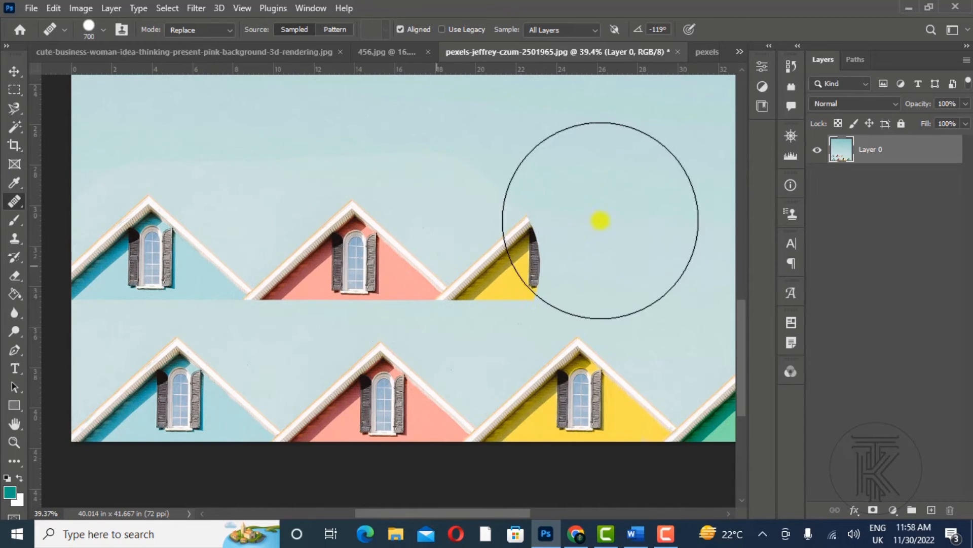
{"action": "mouse_move", "coordinate": [598, 217]}
{"action": "left_mouse_down"}
{"action": "mouse_move", "coordinate": [437, 285]}
{"action": "mouse_move", "coordinate": [600, 272]}
{"action": "mouse_move", "coordinate": [461, 271]}
{"action": "mouse_move", "coordinate": [597, 269]}
{"action": "mouse_move", "coordinate": [633, 297]}
{"action": "mouse_move", "coordinate": [617, 255]}
{"action": "mouse_move", "coordinate": [582, 283]}
{"action": "mouse_move", "coordinate": [637, 278]}
{"action": "mouse_move", "coordinate": [555, 279]}
{"action": "mouse_move", "coordinate": [651, 277]}
{"action": "mouse_move", "coordinate": [558, 276]}
{"action": "left_mouse_up"}
{"action": "key", "text": "ctrl+z"}
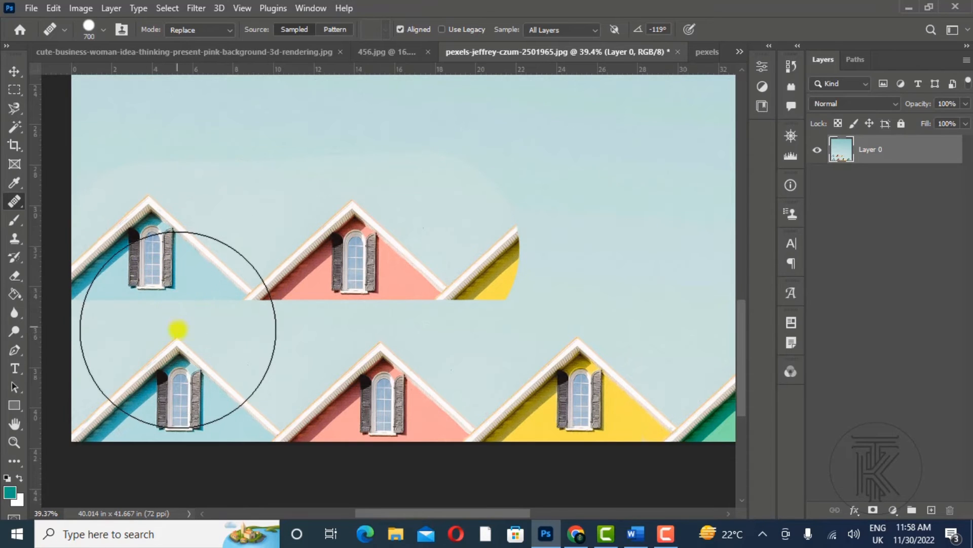
{"action": "mouse_move", "coordinate": [474, 266]}
{"action": "left_mouse_down"}
{"action": "mouse_move", "coordinate": [500, 260]}
{"action": "mouse_move", "coordinate": [480, 256]}
{"action": "mouse_move", "coordinate": [689, 257]}
{"action": "left_mouse_up"}
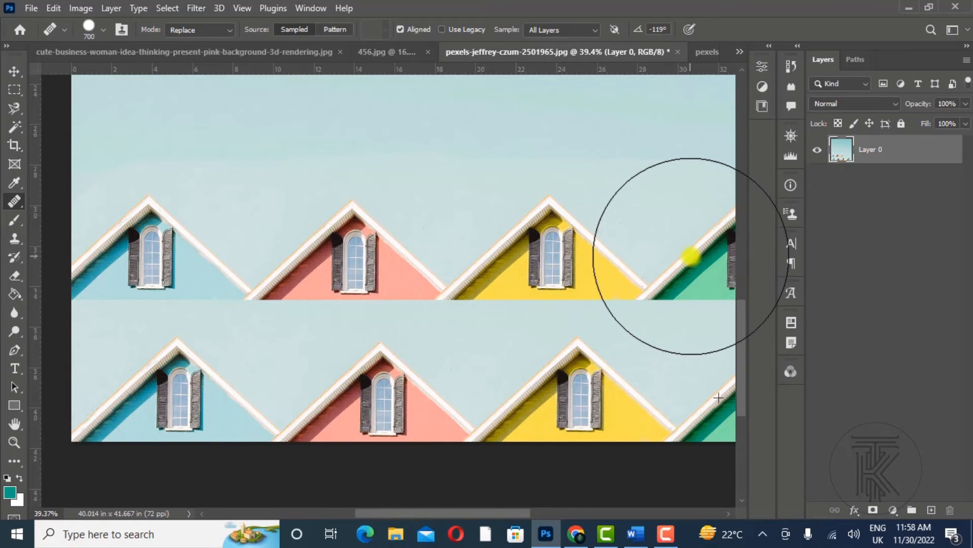
Step: Extend the aligned copy to complete the green house at the end of the upper row
{"action": "left_click", "coordinate": [14, 423]}
{"action": "left_click_drag", "start_coordinate": [578, 257], "coordinate": [387, 265]}
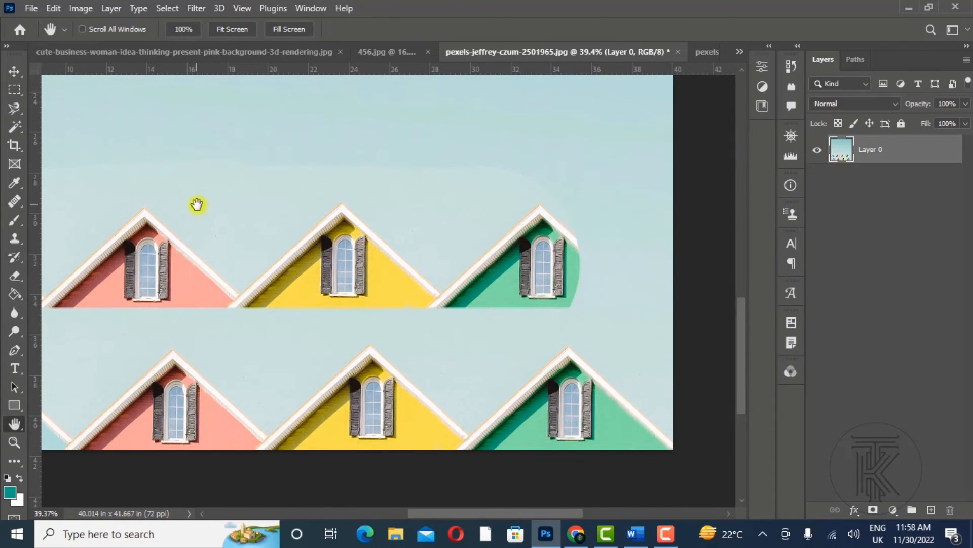
{"action": "key", "text": "j"}
{"action": "mouse_move", "coordinate": [453, 257]}
{"action": "left_mouse_down"}
{"action": "mouse_move", "coordinate": [504, 271]}
{"action": "mouse_move", "coordinate": [518, 263]}
{"action": "mouse_move", "coordinate": [502, 238]}
{"action": "mouse_move", "coordinate": [530, 265]}
{"action": "mouse_move", "coordinate": [608, 265]}
{"action": "left_mouse_up"}
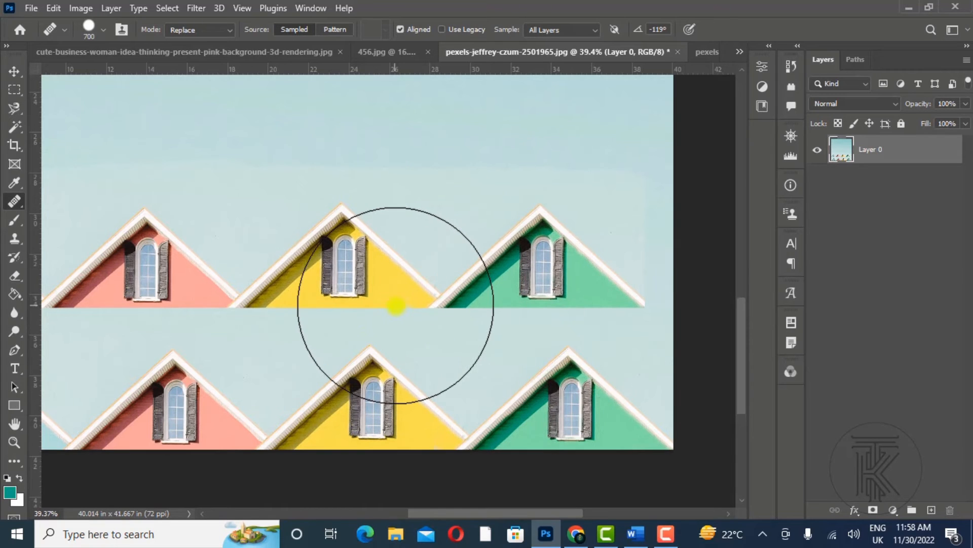
Step: Undo all the aligned strokes that painted the second row of houses
{"action": "key", "text": "ctrl+z"}
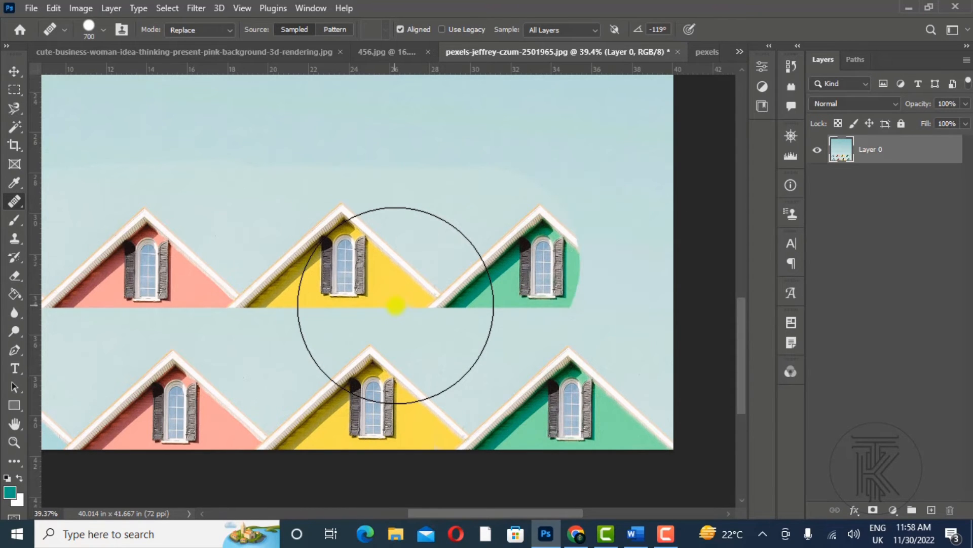
{"action": "key", "text": "ctrl+z"}
{"action": "key", "text": "ctrl+z"}
{"action": "key", "text": "ctrl+z"}
{"action": "key", "text": "ctrl+z"}
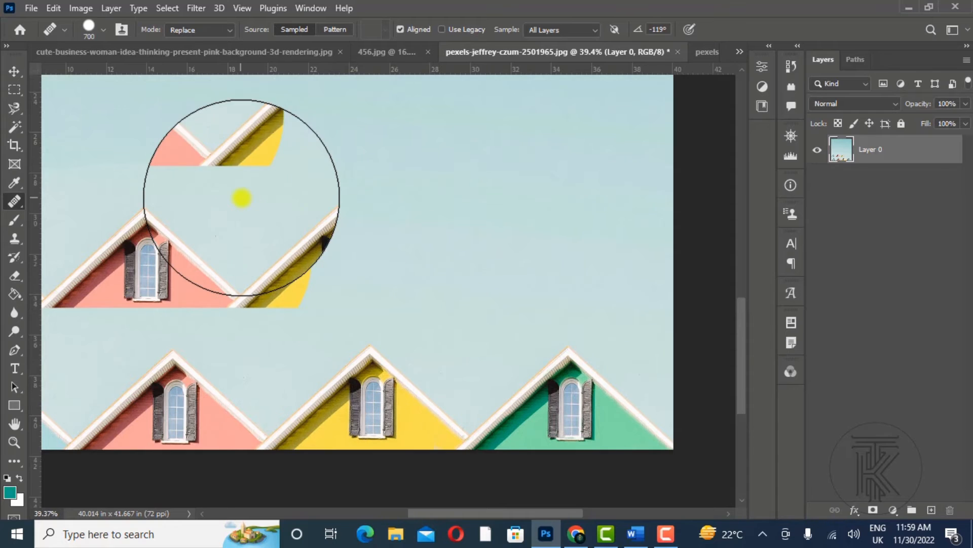
{"action": "key", "text": "ctrl+z"}
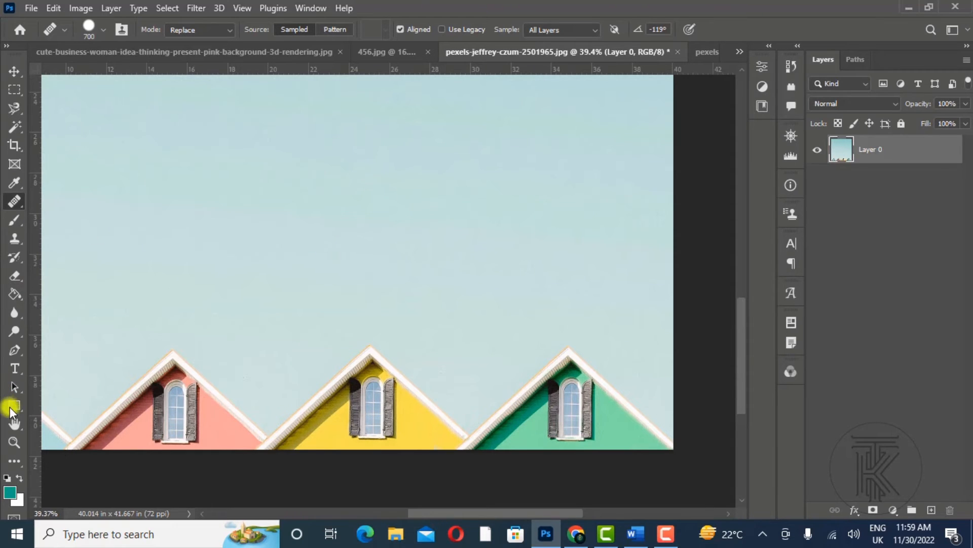
Step: Switch back to the fairy illustration 456.jpg with the Healing Brush active
{"action": "left_click", "coordinate": [14, 419]}
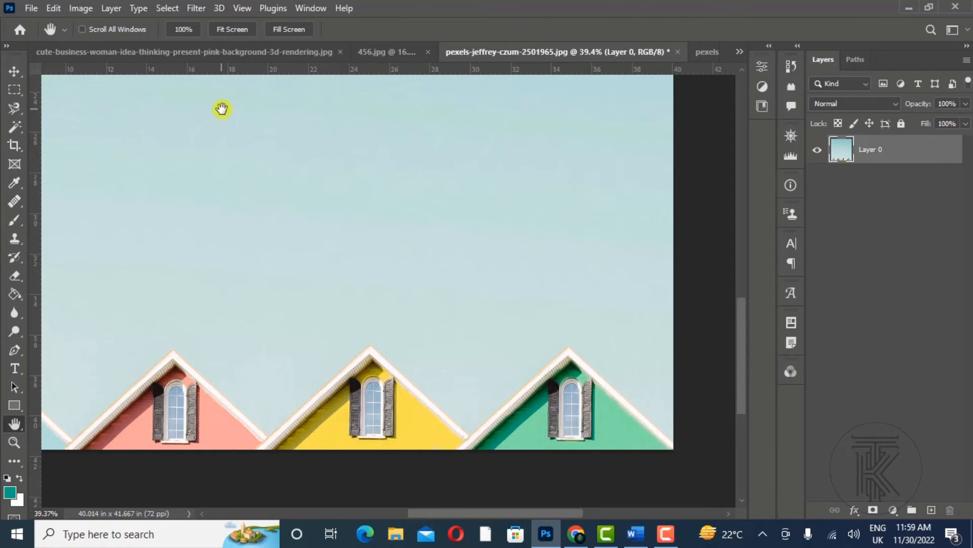
{"action": "left_click", "coordinate": [11, 441]}
{"action": "key", "text": "j"}
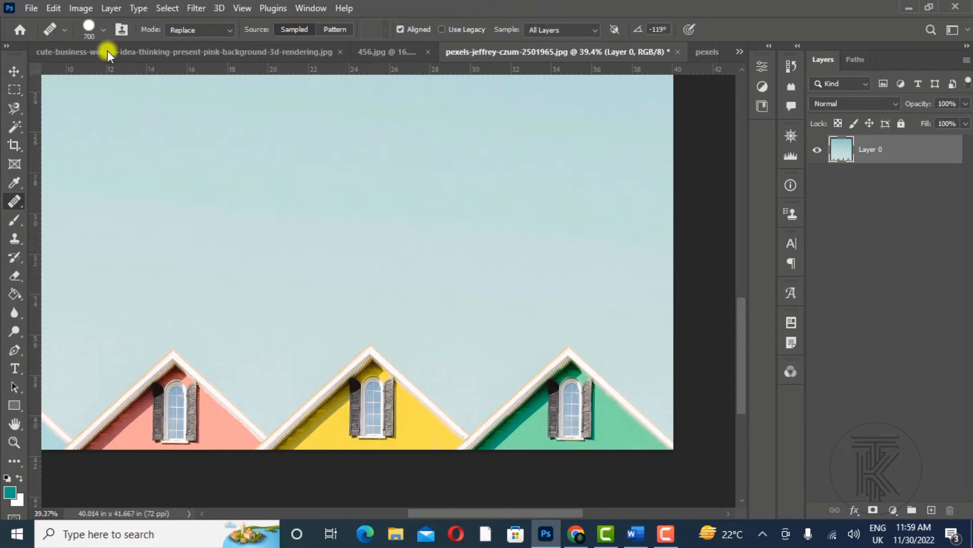
{"action": "left_click", "coordinate": [376, 53]}
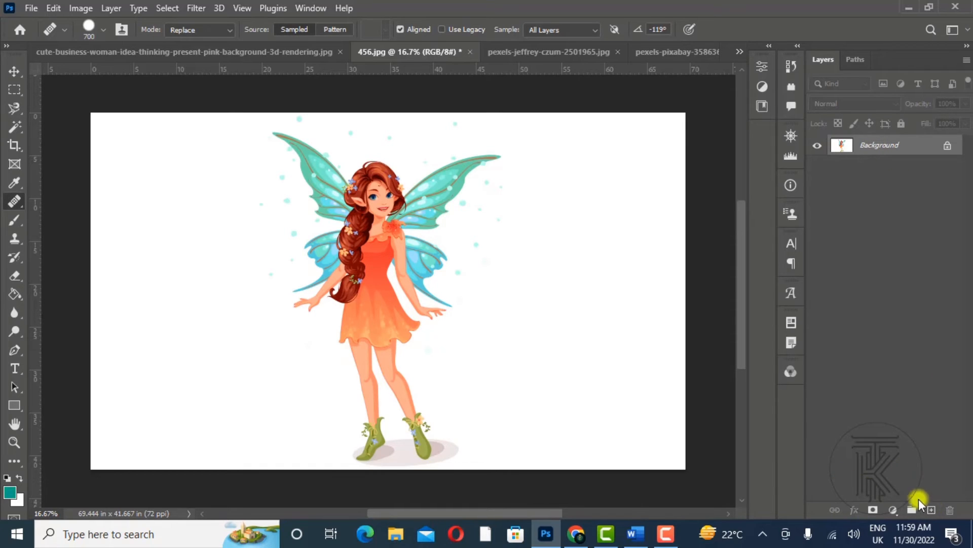
Step: Add three new blank layers above the fairy illustration and make the Background layer active
{"action": "left_click", "coordinate": [930, 509]}
{"action": "left_click", "coordinate": [931, 509]}
{"action": "left_click", "coordinate": [931, 509]}
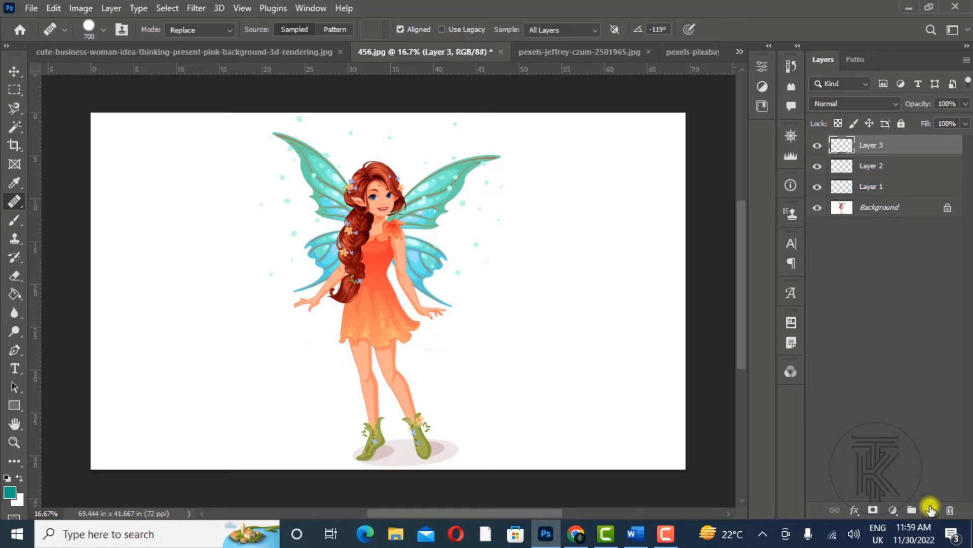
{"action": "left_click", "coordinate": [893, 188]}
{"action": "left_click", "coordinate": [877, 208]}
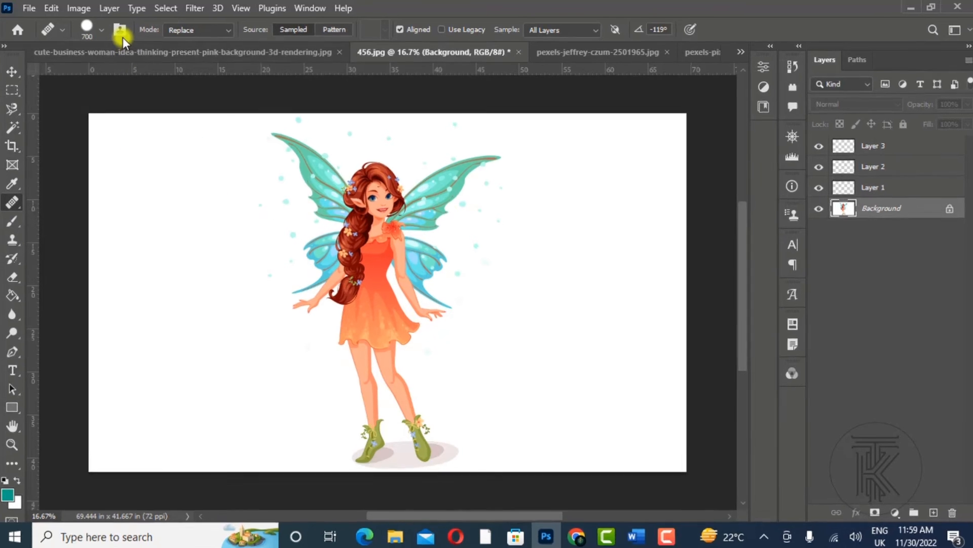
Step: Show the Clone Source settings, sample the fairy's face into the first source, and paint its copy on the blank area beside her
{"action": "left_click", "coordinate": [122, 34]}
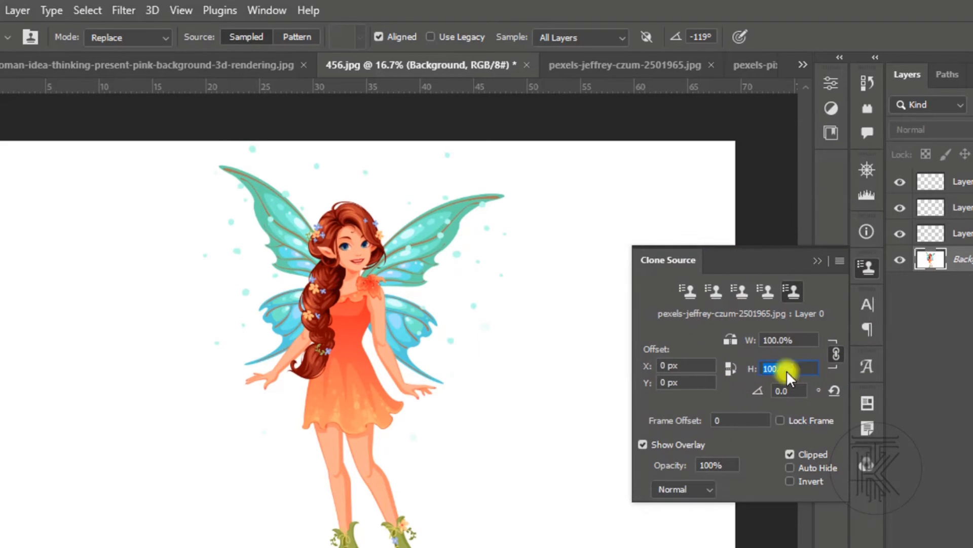
{"action": "left_click", "coordinate": [688, 290]}
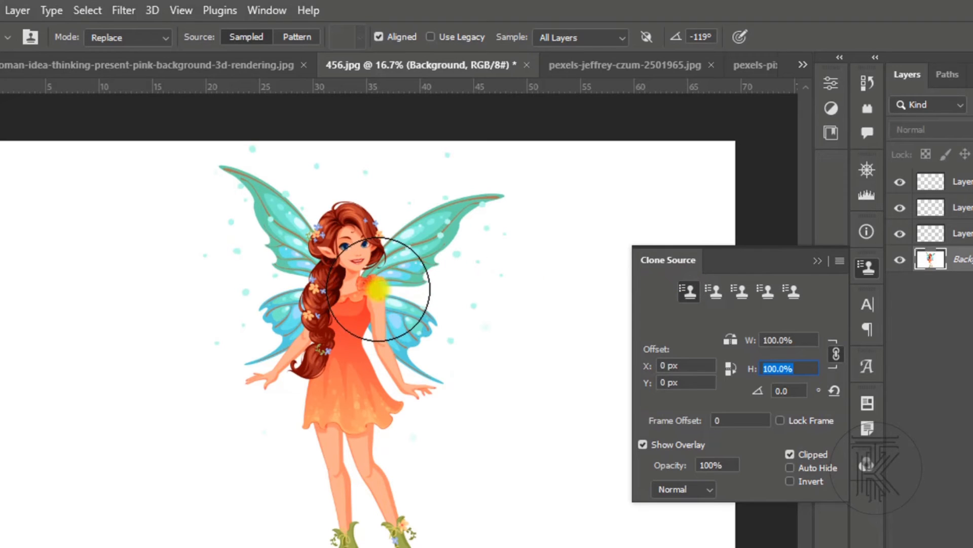
{"action": "key", "text": "alt"}
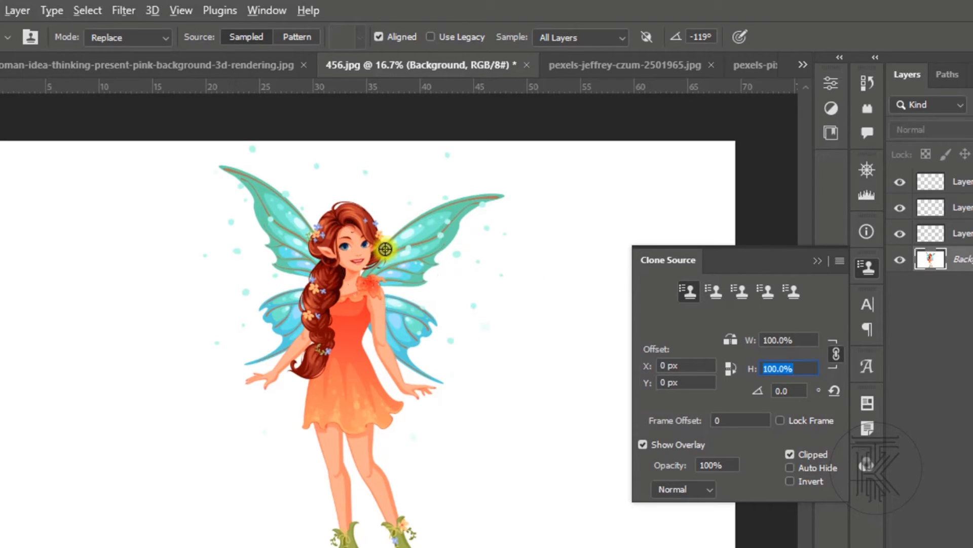
{"action": "left_click", "coordinate": [365, 241], "text": "alt"}
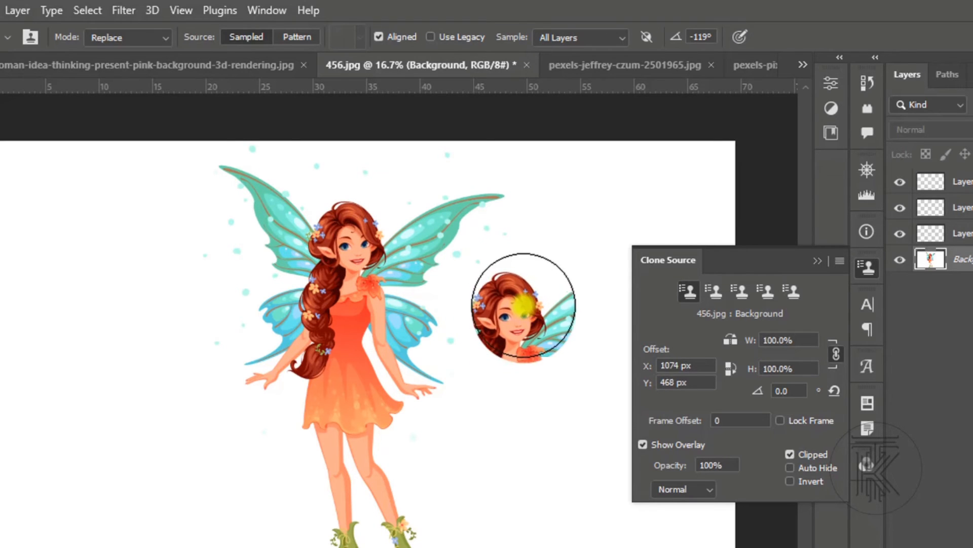
{"action": "left_click", "coordinate": [525, 309]}
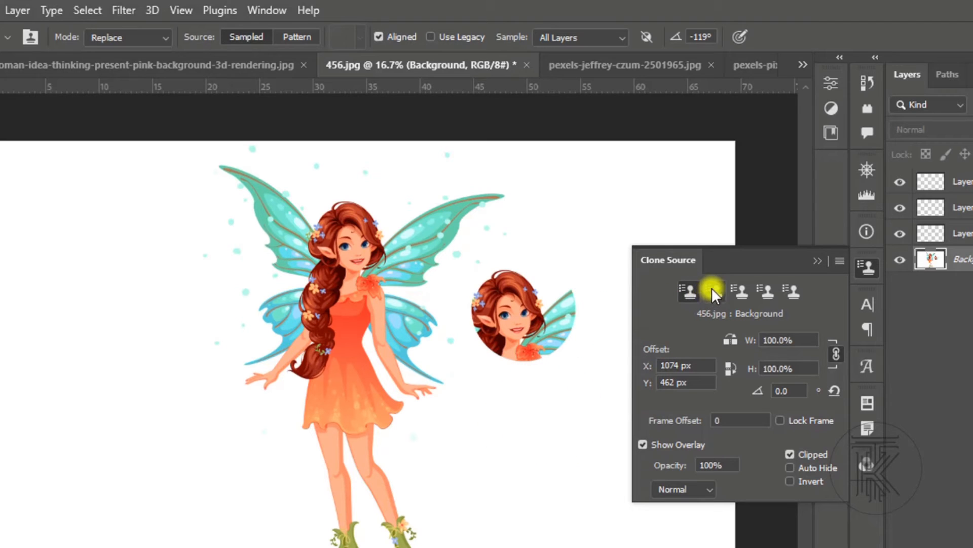
Step: Turn off Aligned, sample the tip of the upper right wing into the second clone source, and paint it below the copied face
{"action": "left_click", "coordinate": [378, 37]}
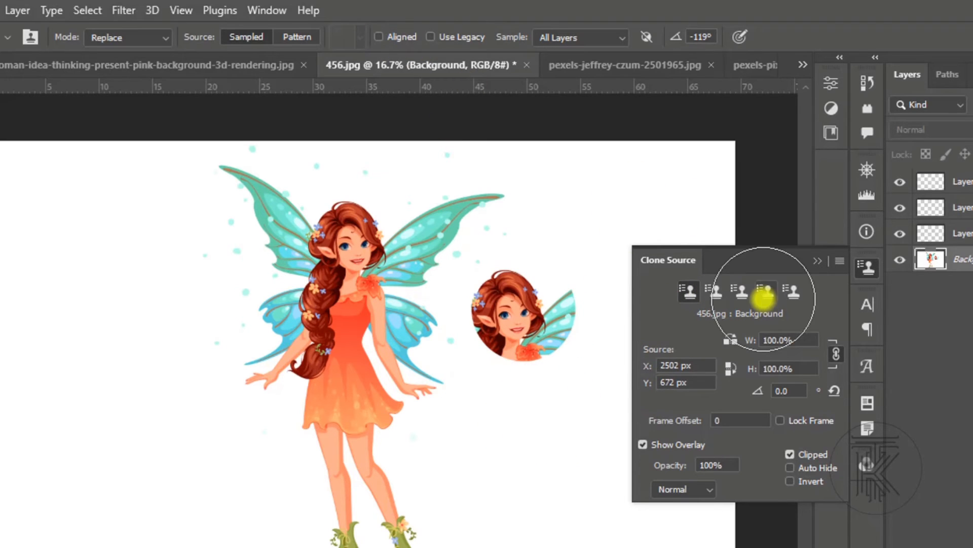
{"action": "left_click", "coordinate": [719, 291]}
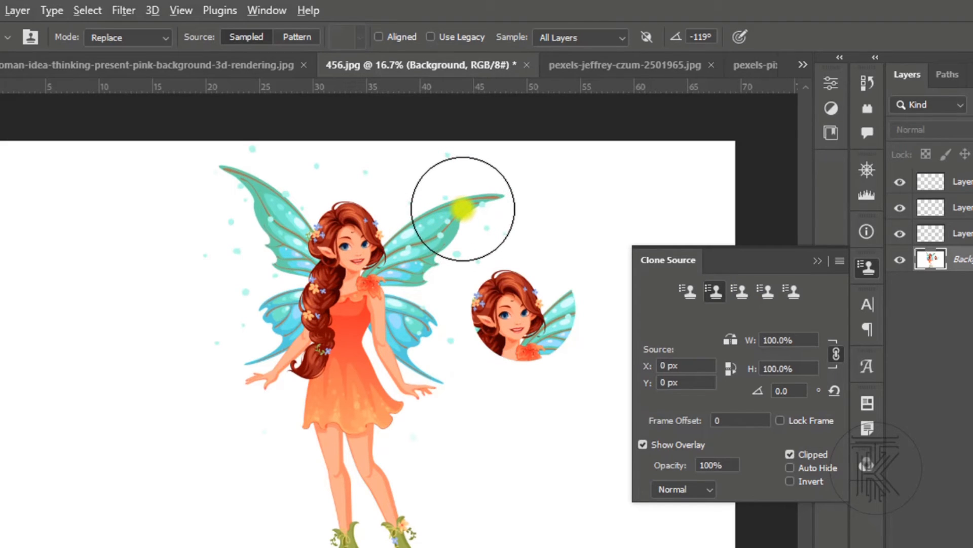
{"action": "key", "text": "alt"}
{"action": "left_click", "coordinate": [463, 208], "text": "alt"}
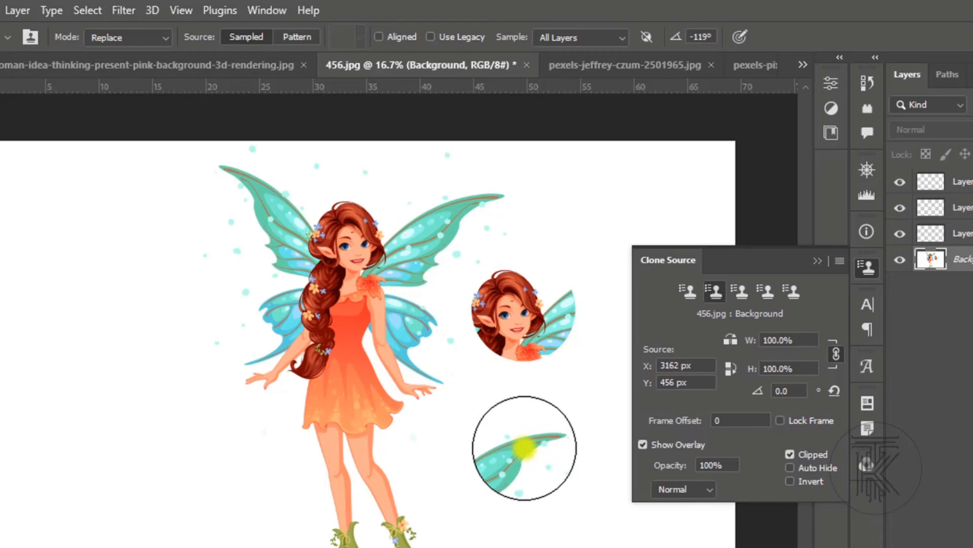
{"action": "left_click", "coordinate": [526, 436]}
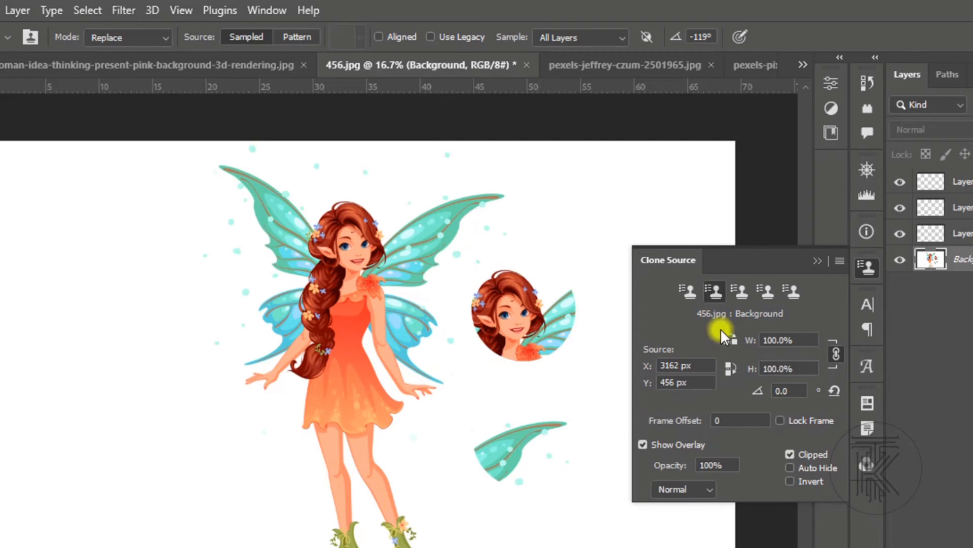
Step: Paint copies left of the fairy: the lower left wing with braid from the third clone source, the upper left wing from the fourth
{"action": "left_click", "coordinate": [739, 293]}
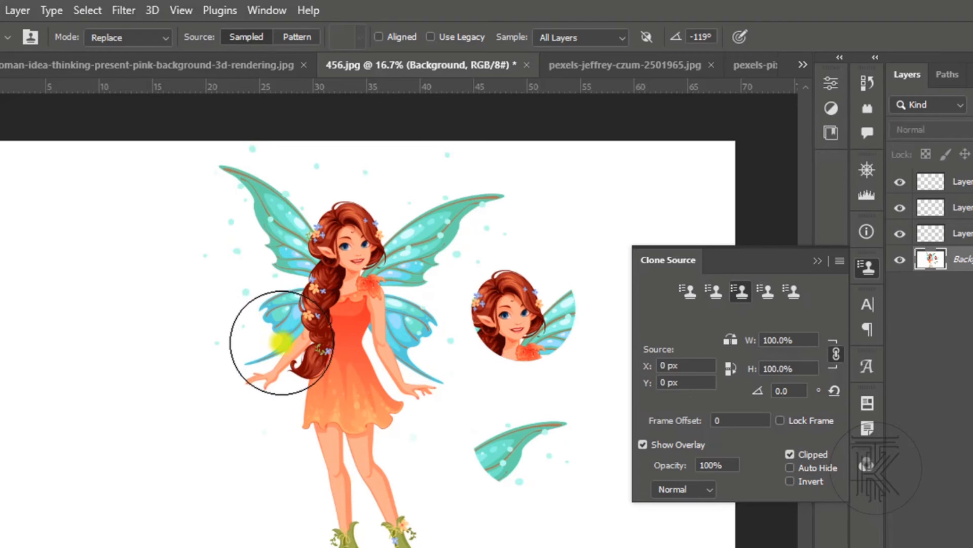
{"action": "key", "text": "alt"}
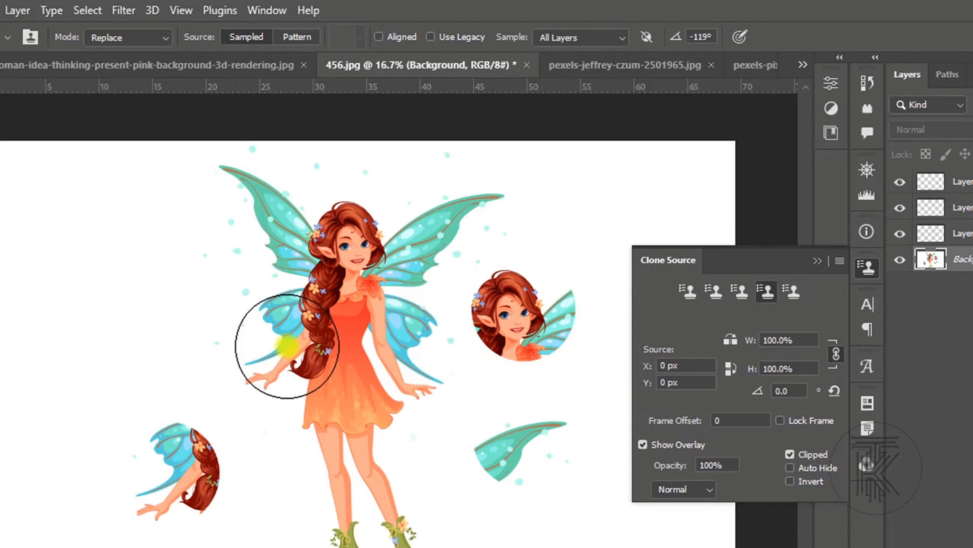
{"action": "left_click", "coordinate": [293, 241], "text": "alt"}
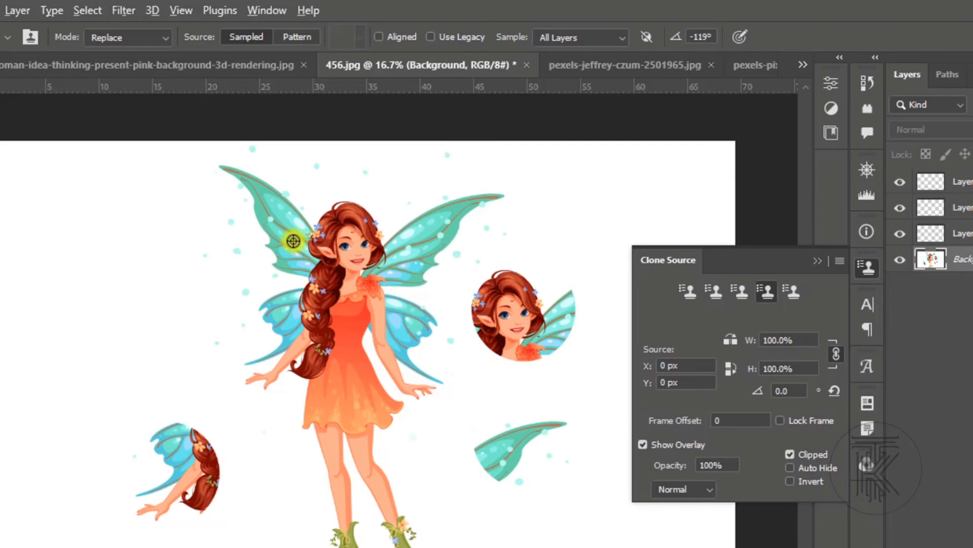
{"action": "left_click", "coordinate": [293, 241], "text": "alt"}
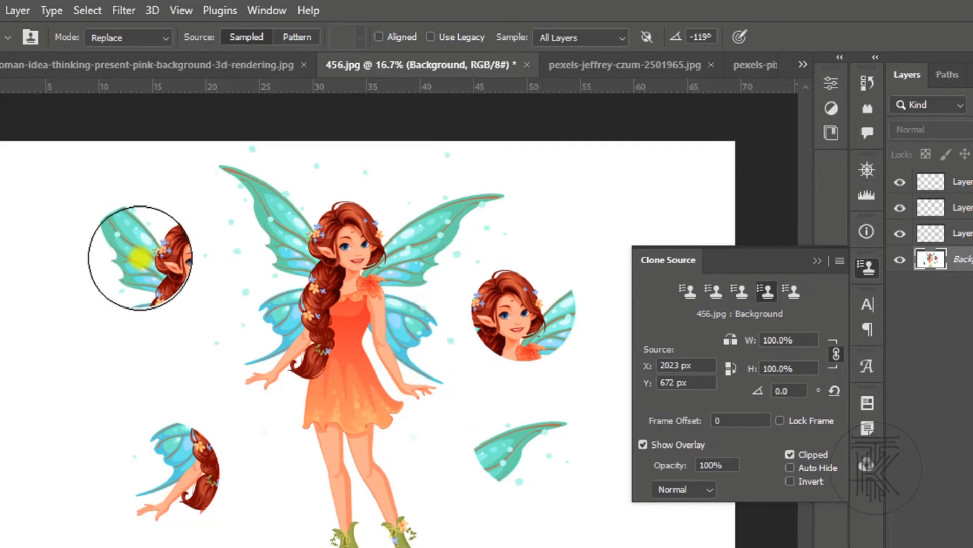
{"action": "left_click", "coordinate": [148, 270]}
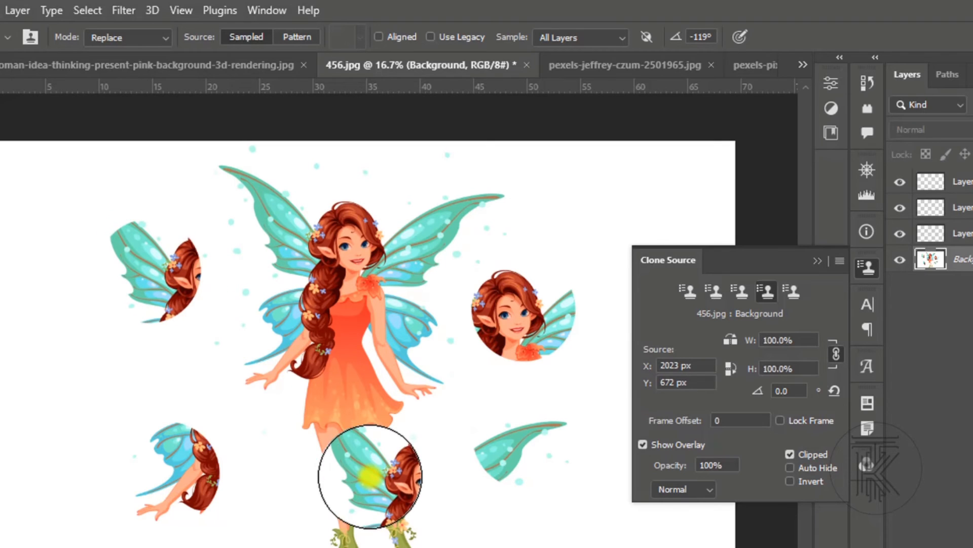
Step: Set the fourth clone source's linked width and height scale to 200%
{"action": "left_click", "coordinate": [780, 340]}
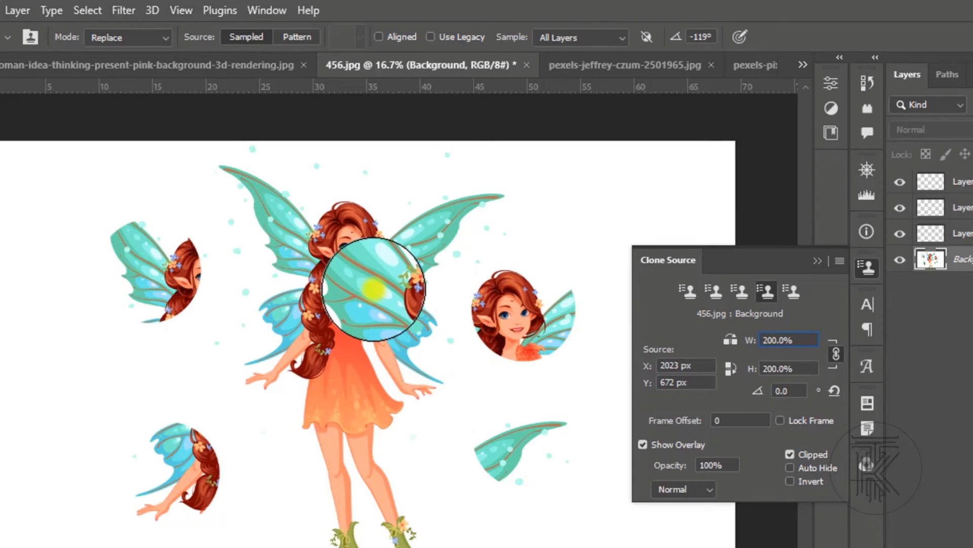
{"action": "left_click", "coordinate": [375, 332], "text": "alt"}
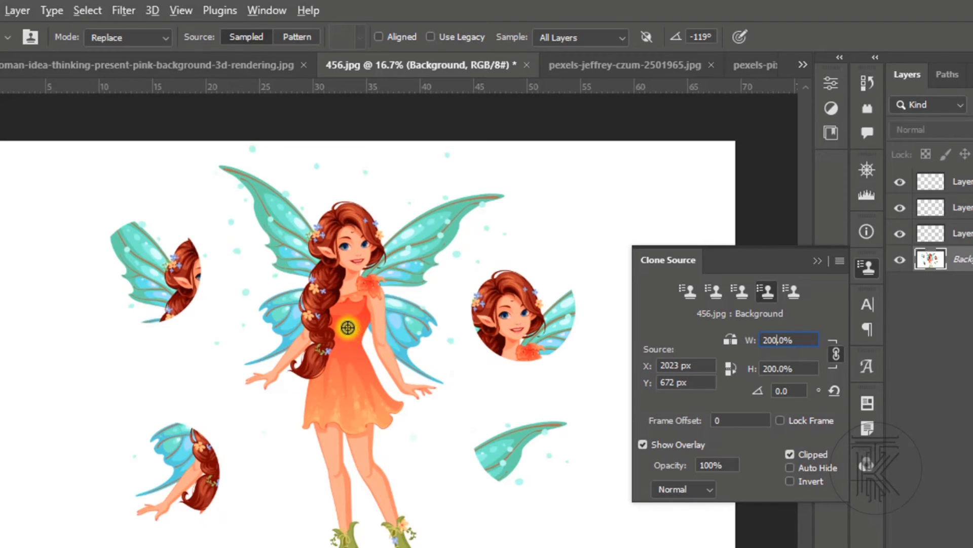
{"action": "mouse_move", "coordinate": [344, 320]}
{"action": "left_mouse_down"}
{"action": "mouse_move", "coordinate": [337, 304]}
{"action": "mouse_move", "coordinate": [293, 362]}
{"action": "mouse_move", "coordinate": [326, 337]}
{"action": "left_mouse_up"}
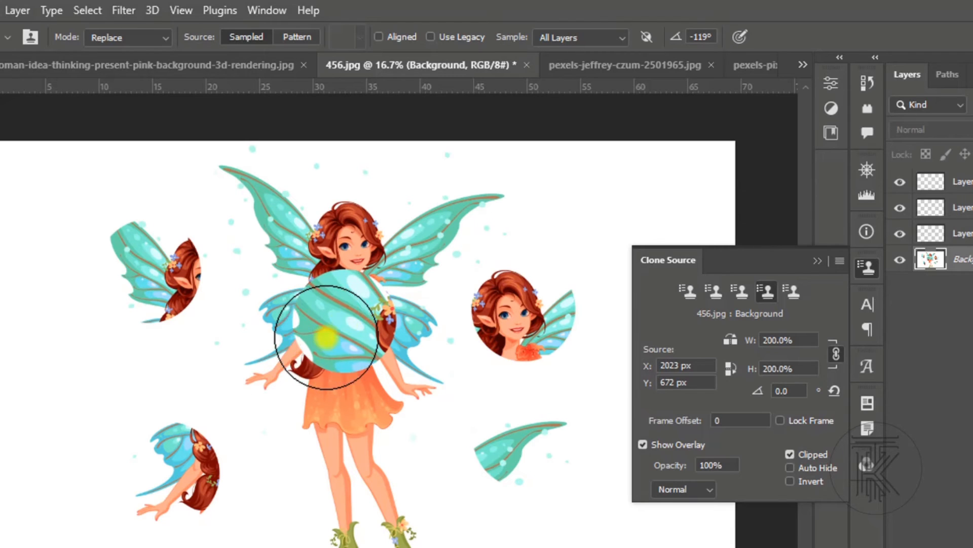
{"action": "key", "text": "ctrl+z"}
Step: Sample the front of the fairy's dress and paint the 200% copy in the blank area between the two left-hand copies
{"action": "left_click", "coordinate": [345, 323], "text": "alt"}
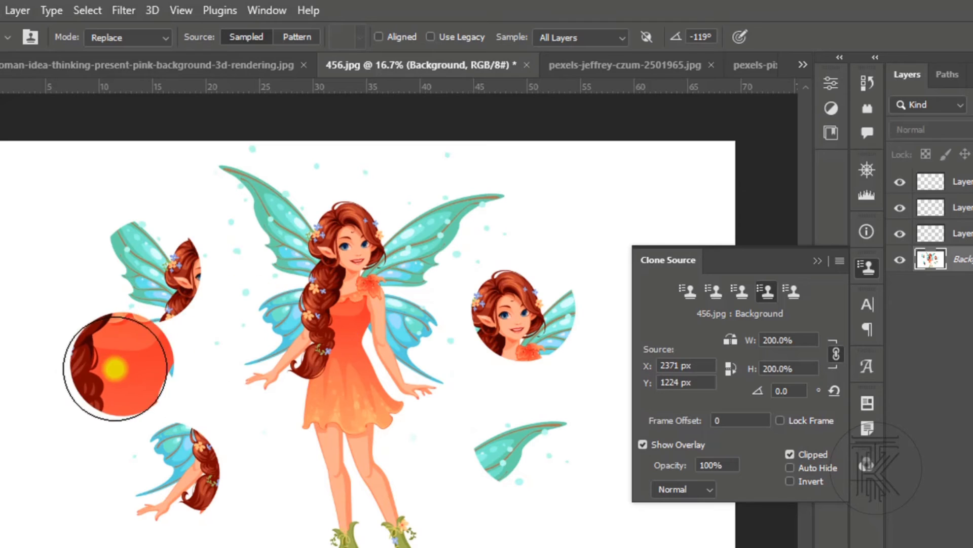
{"action": "left_click", "coordinate": [87, 381]}
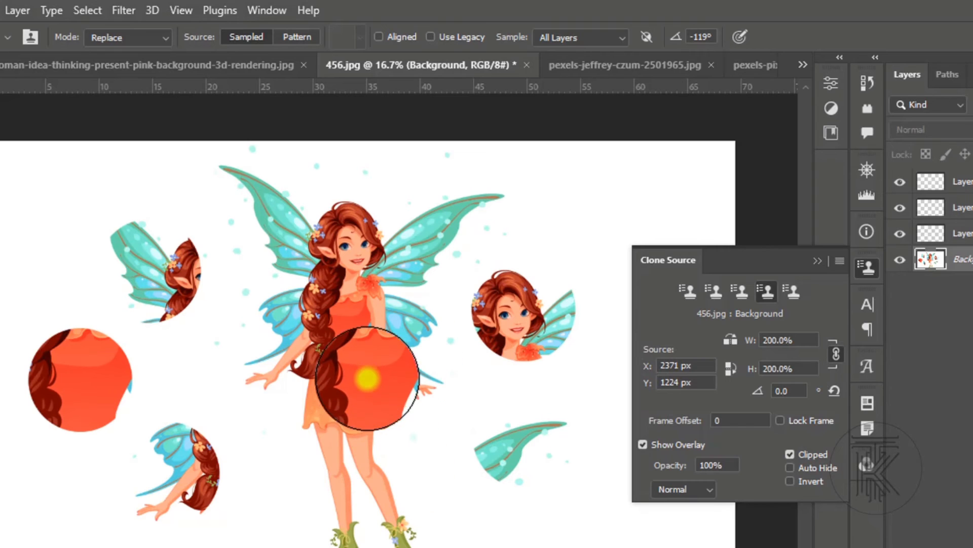
Step: Flip the fourth clone source horizontally and enlarge the brush by three increments
{"action": "left_click", "coordinate": [63, 465]}
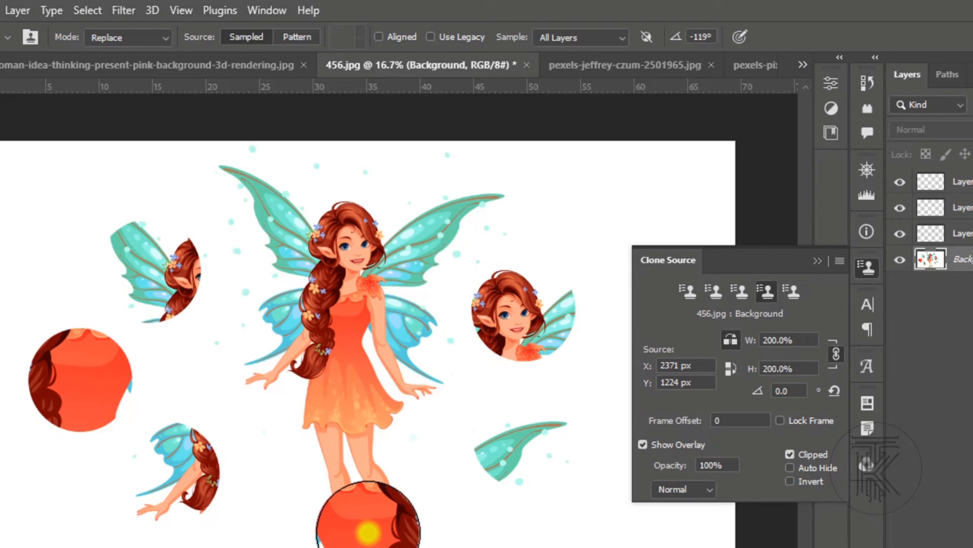
{"action": "key", "text": "bracketright"}
{"action": "key", "text": "bracketright"}
{"action": "key", "text": "bracketright"}
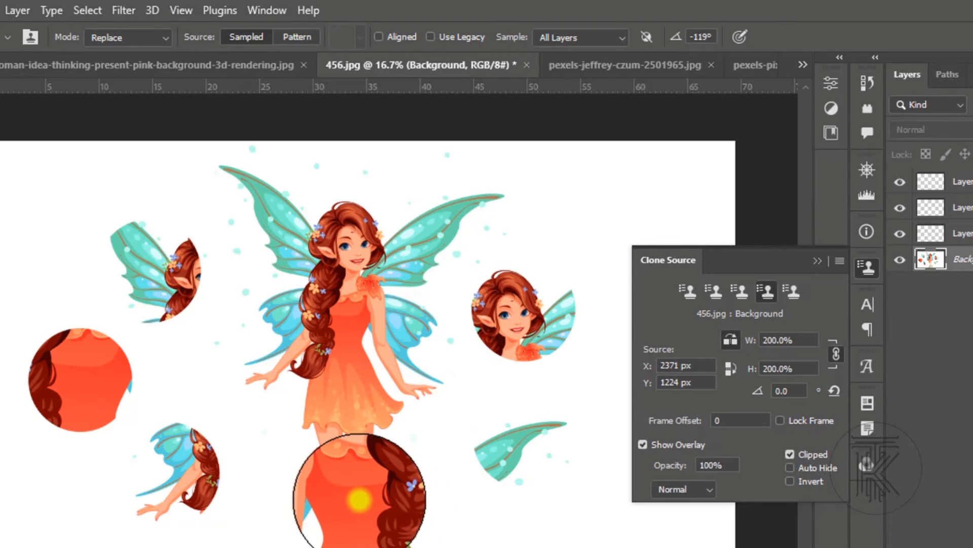
Step: Try sampling the area between the fairy's boots and painting horizontally flipped copies of her legs, and undo the strokes
{"action": "key", "text": "alt"}
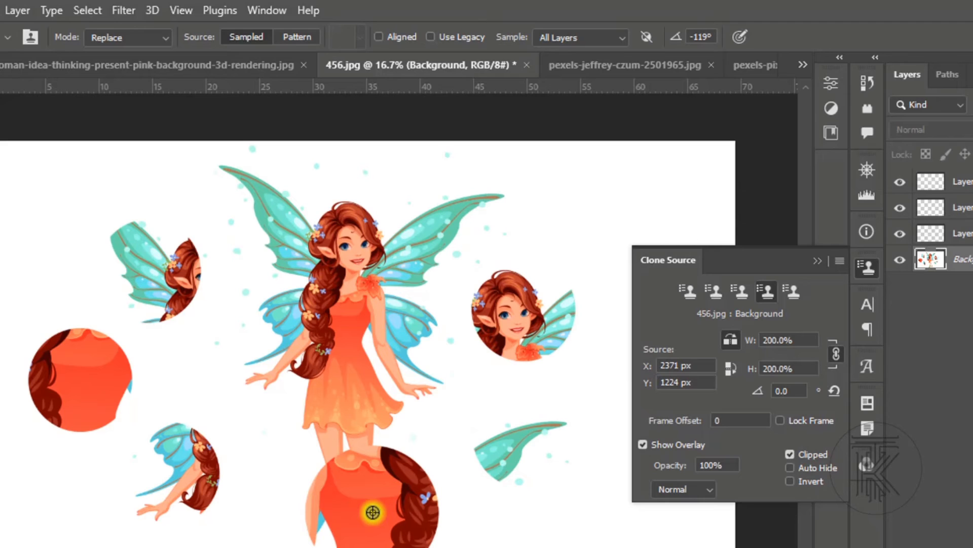
{"action": "key", "text": "alt"}
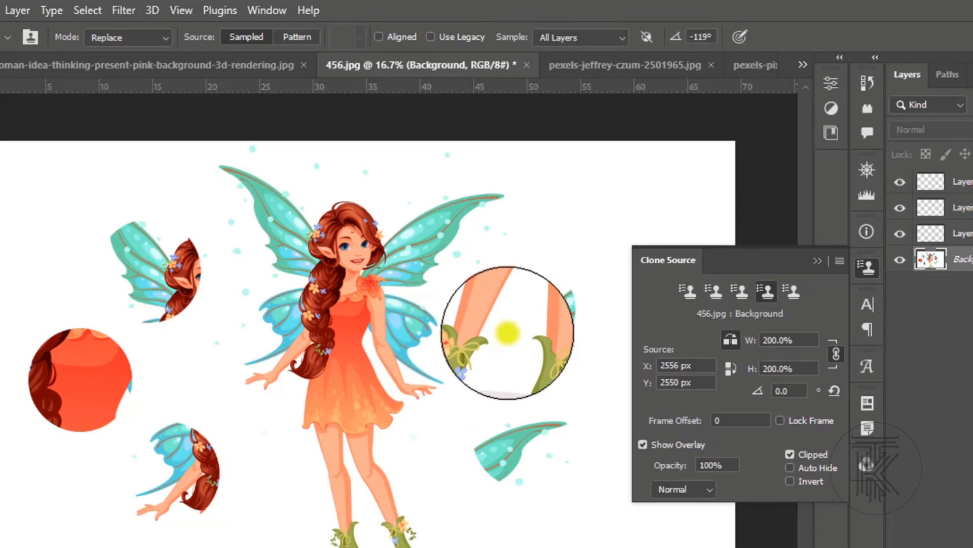
{"action": "left_click", "coordinate": [522, 316]}
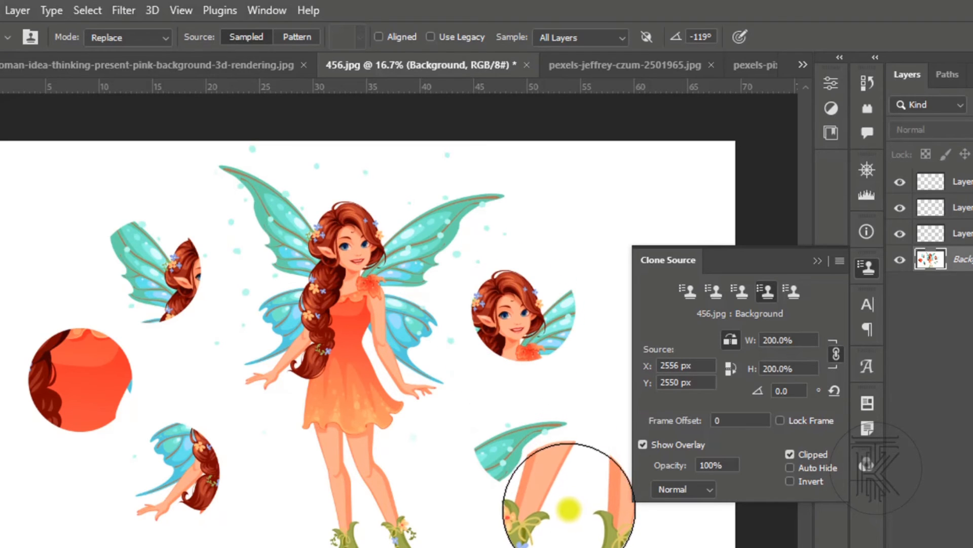
{"action": "left_click_drag", "start_coordinate": [583, 526], "coordinate": [548, 530]}
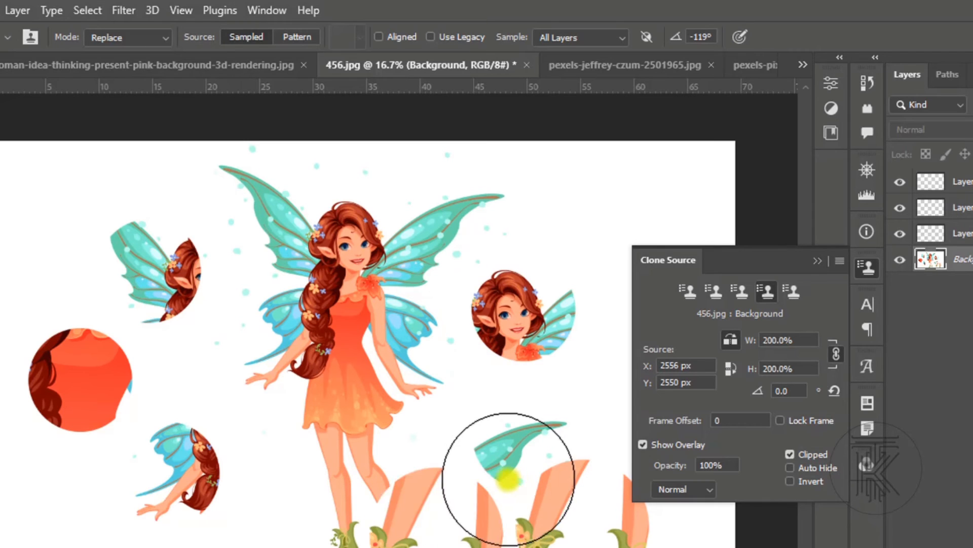
{"action": "key", "text": "ctrl+z"}
{"action": "key", "text": "ctrl+z"}
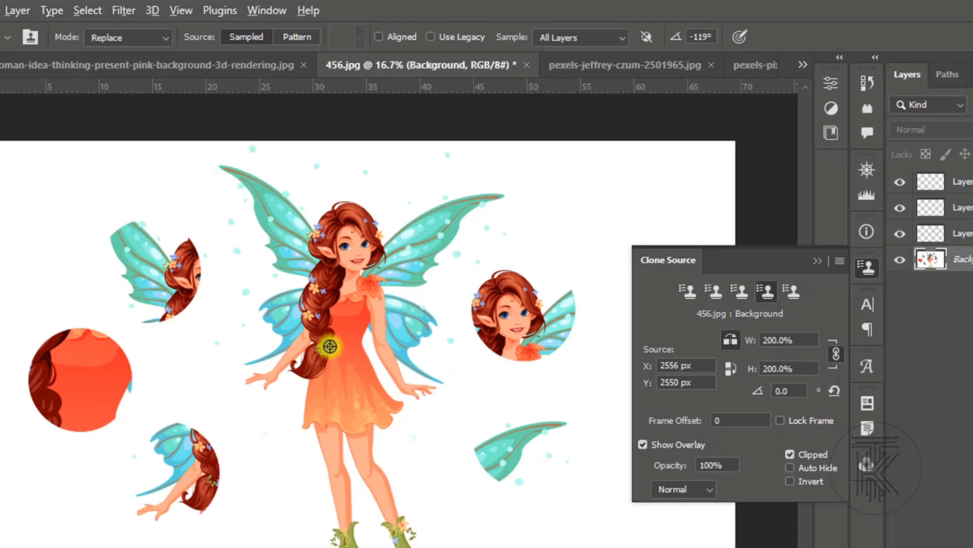
Step: Sample the fairy's face, flip the clone source vertically, and paint an upside-down 200% copy above the smaller face copy
{"action": "left_click", "coordinate": [367, 259], "text": "alt"}
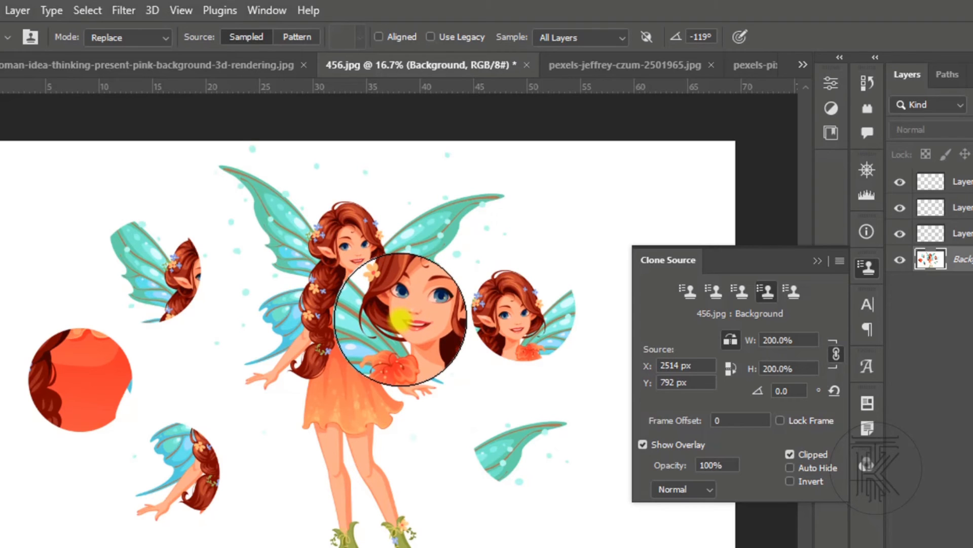
{"action": "left_click", "coordinate": [730, 369]}
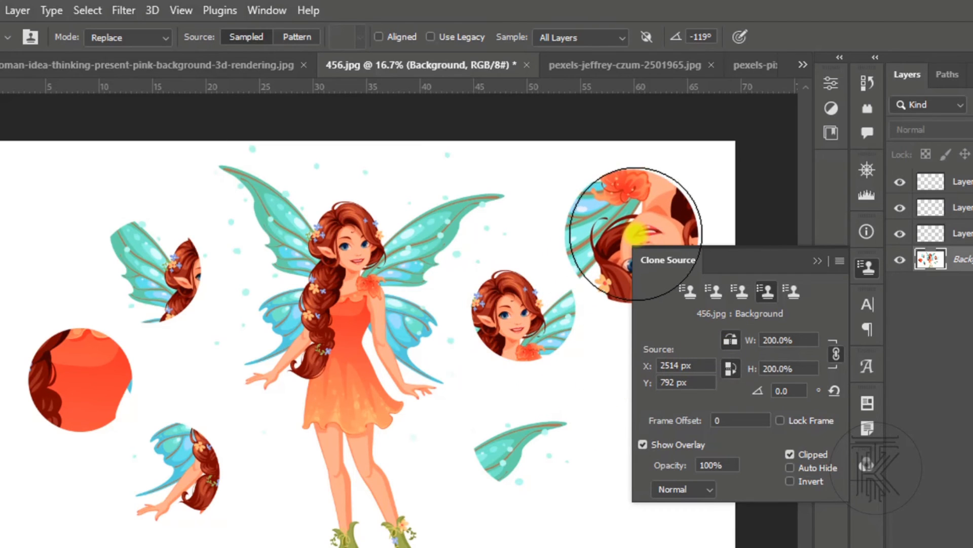
{"action": "left_click", "coordinate": [634, 231]}
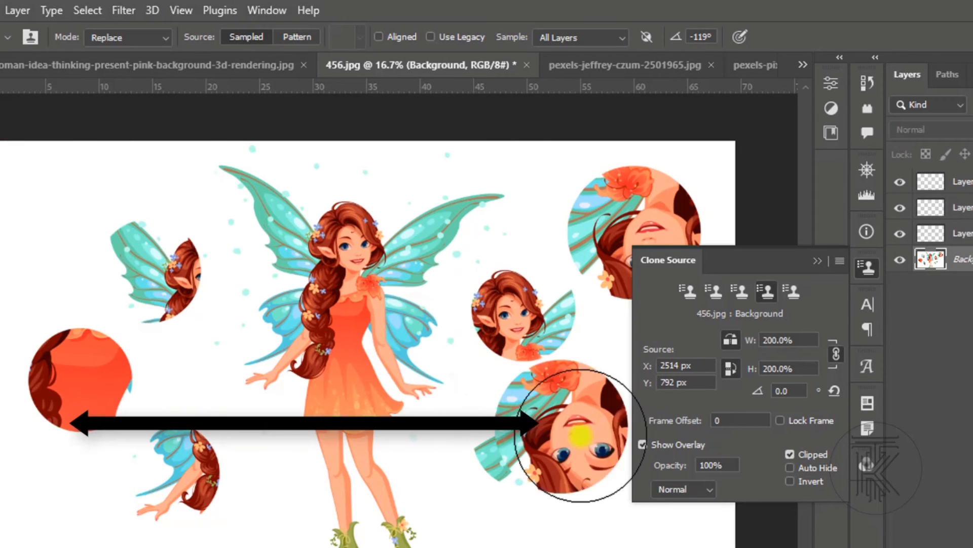
Step: Switch Show Overlay off and back on twice to compare the brush with and without the source preview
{"action": "left_click", "coordinate": [643, 444]}
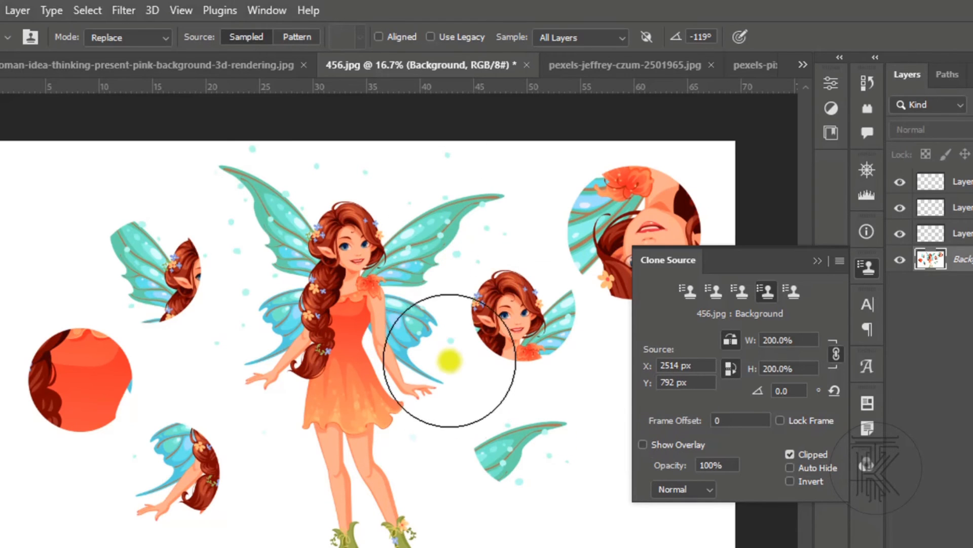
{"action": "left_click", "coordinate": [643, 445]}
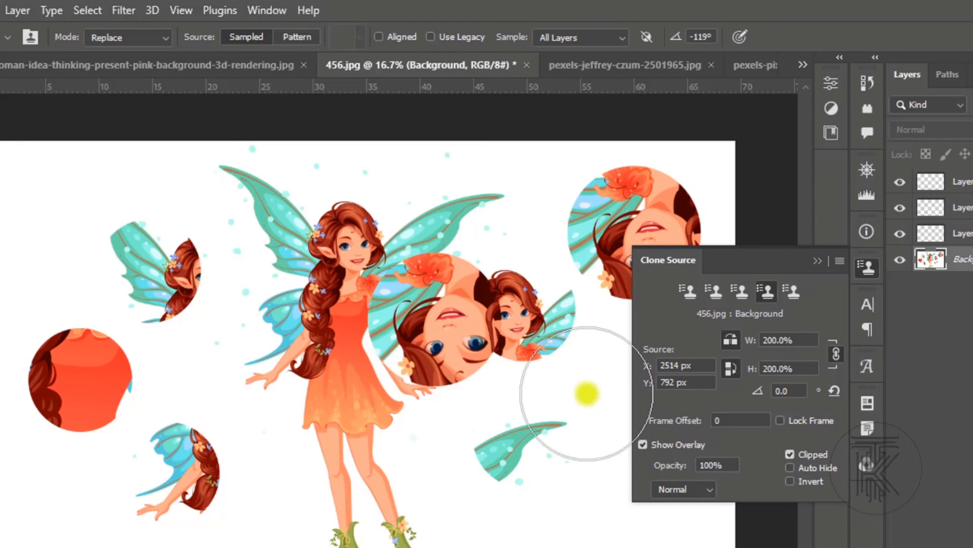
{"action": "left_click", "coordinate": [643, 445]}
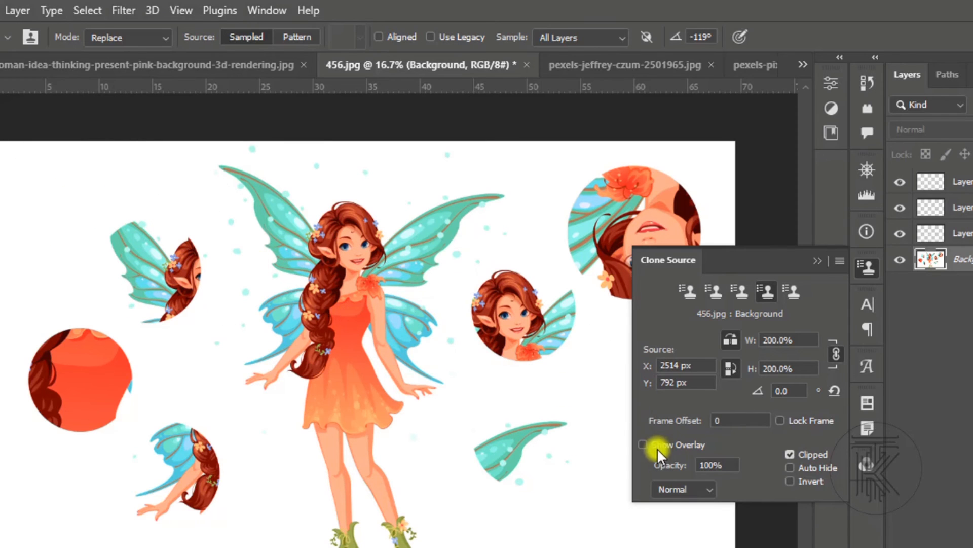
{"action": "left_click", "coordinate": [644, 444]}
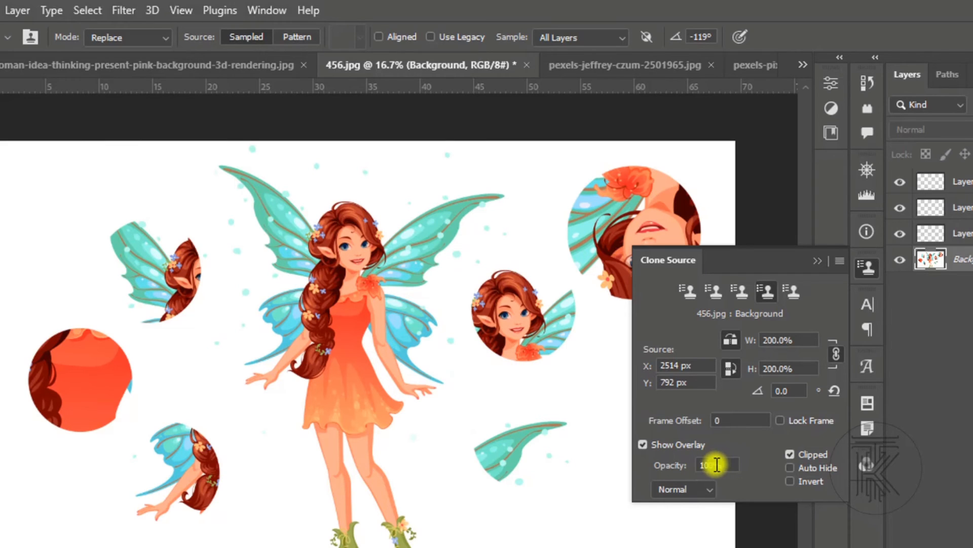
Step: Set the clone overlay opacity to 50%, paint a trial face copy below the large upside-down one, and undo it
{"action": "left_click", "coordinate": [713, 465]}
{"action": "type", "text": "50"}
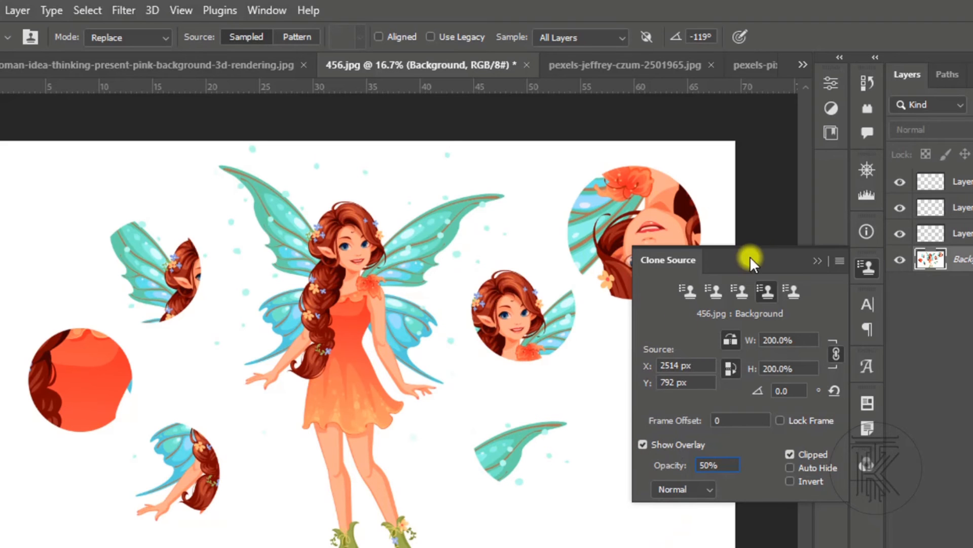
{"action": "mouse_move", "coordinate": [797, 282]}
{"action": "left_mouse_down"}
{"action": "mouse_move", "coordinate": [829, 355]}
{"action": "mouse_move", "coordinate": [629, 311]}
{"action": "mouse_move", "coordinate": [506, 328]}
{"action": "mouse_move", "coordinate": [313, 327]}
{"action": "left_mouse_up"}
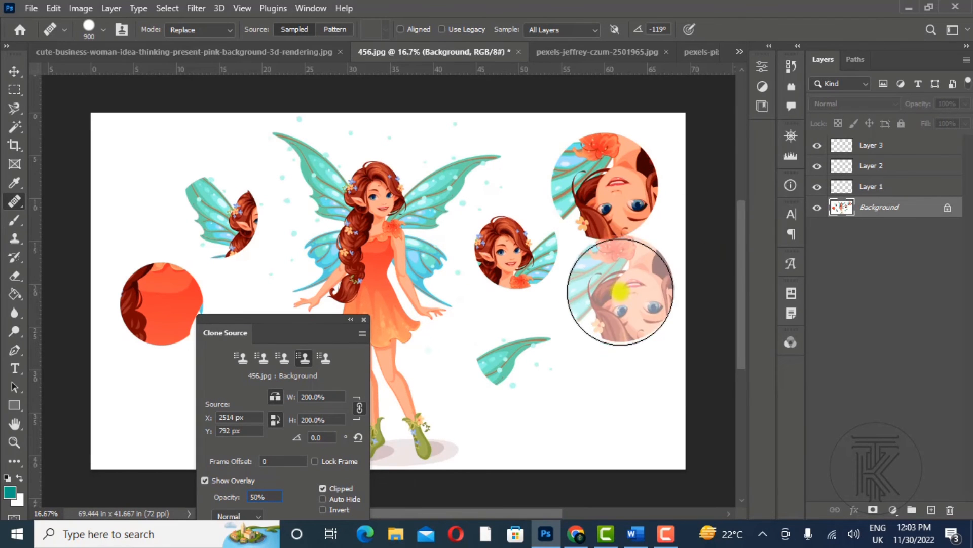
{"action": "left_click", "coordinate": [614, 304]}
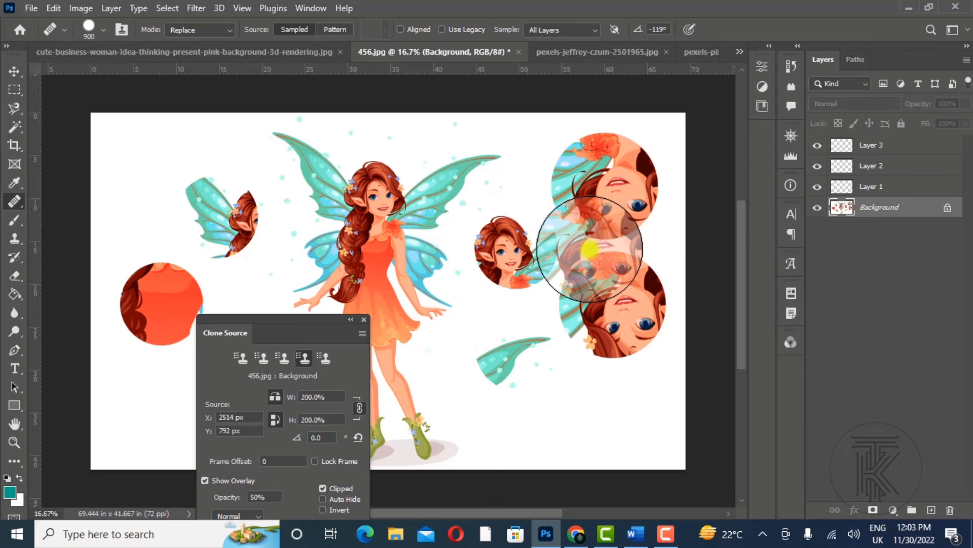
{"action": "key", "text": "ctrl+z"}
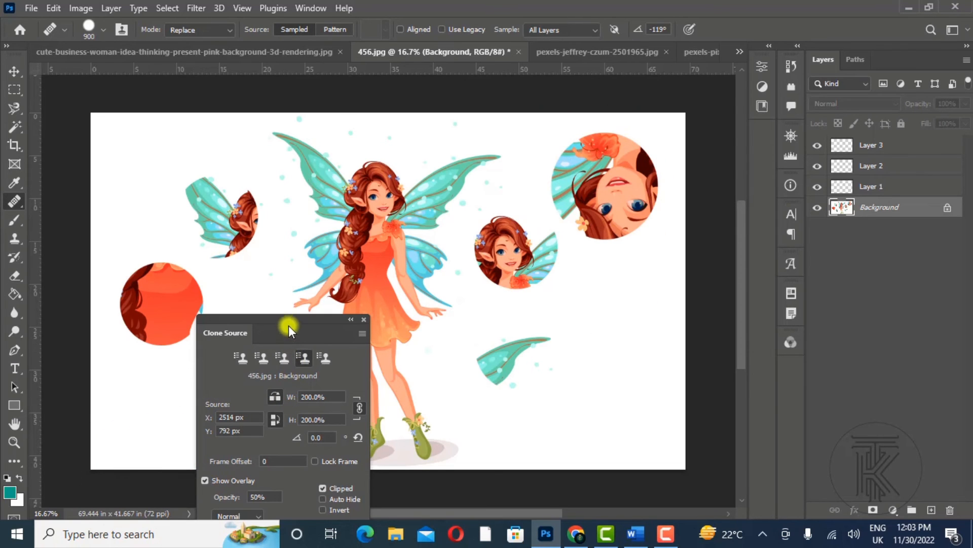
Step: Change the clone overlay opacity to 100% and return it to 50% to compare the brush preview
{"action": "left_click_drag", "start_coordinate": [289, 330], "coordinate": [271, 273]}
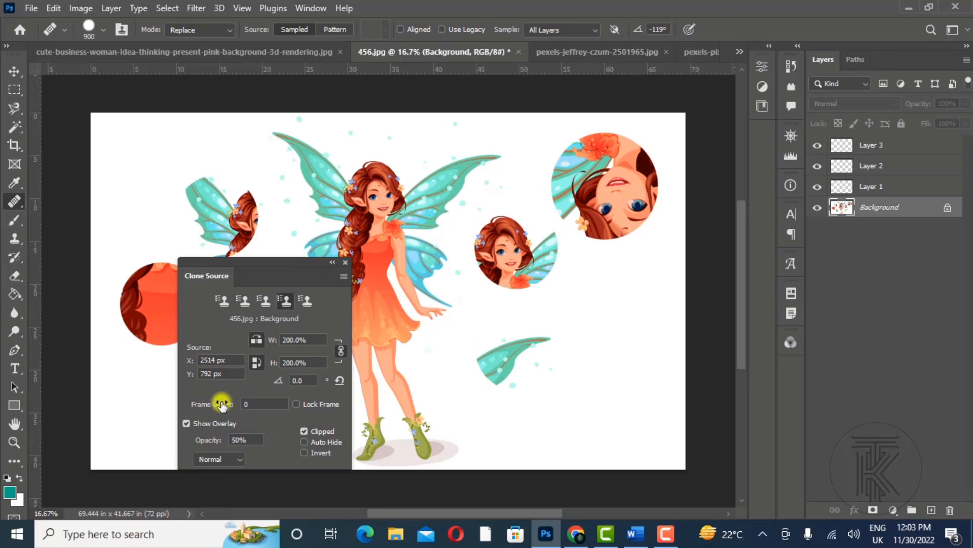
{"action": "left_click", "coordinate": [239, 439]}
{"action": "type", "text": "1"}
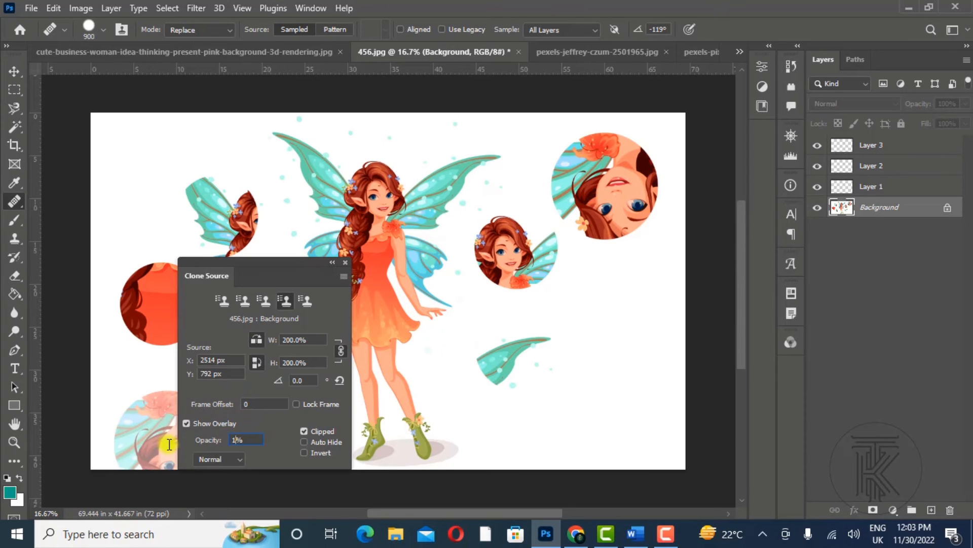
{"action": "type", "text": "00"}
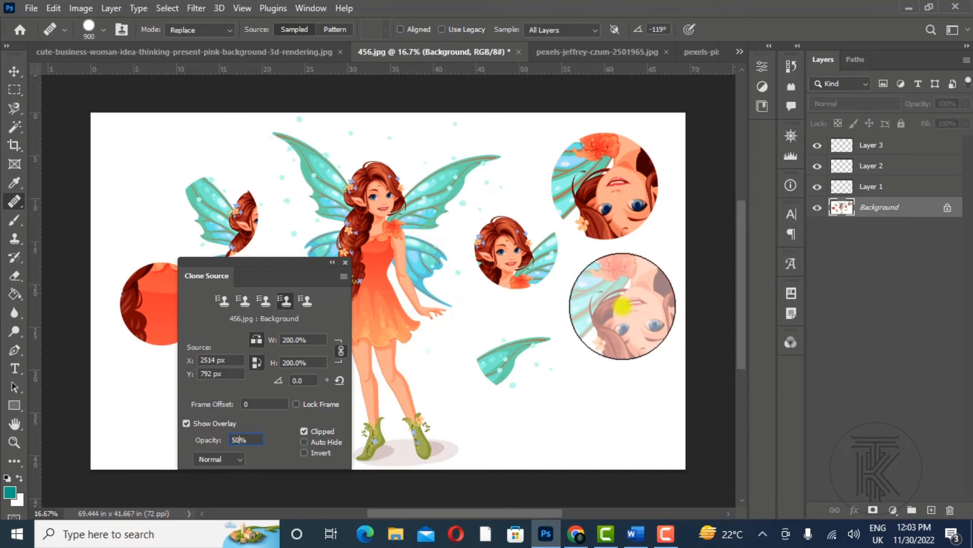
Step: Add a new layer above the Background and paint an upside-down face copy on it below the large one
{"action": "left_click", "coordinate": [931, 511]}
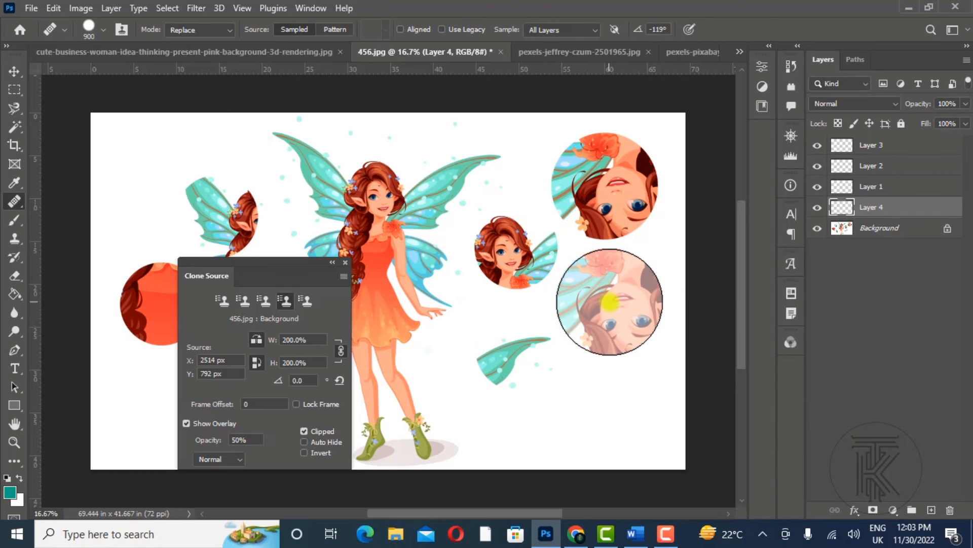
{"action": "mouse_move", "coordinate": [610, 302]}
{"action": "left_mouse_down"}
{"action": "mouse_move", "coordinate": [558, 397]}
{"action": "mouse_move", "coordinate": [646, 323]}
{"action": "mouse_move", "coordinate": [604, 371]}
{"action": "mouse_move", "coordinate": [643, 303]}
{"action": "mouse_move", "coordinate": [643, 364]}
{"action": "mouse_move", "coordinate": [619, 343]}
{"action": "mouse_move", "coordinate": [614, 324]}
{"action": "mouse_move", "coordinate": [615, 339]}
{"action": "mouse_move", "coordinate": [600, 278]}
{"action": "mouse_move", "coordinate": [633, 343]}
{"action": "mouse_move", "coordinate": [599, 347]}
{"action": "left_mouse_up"}
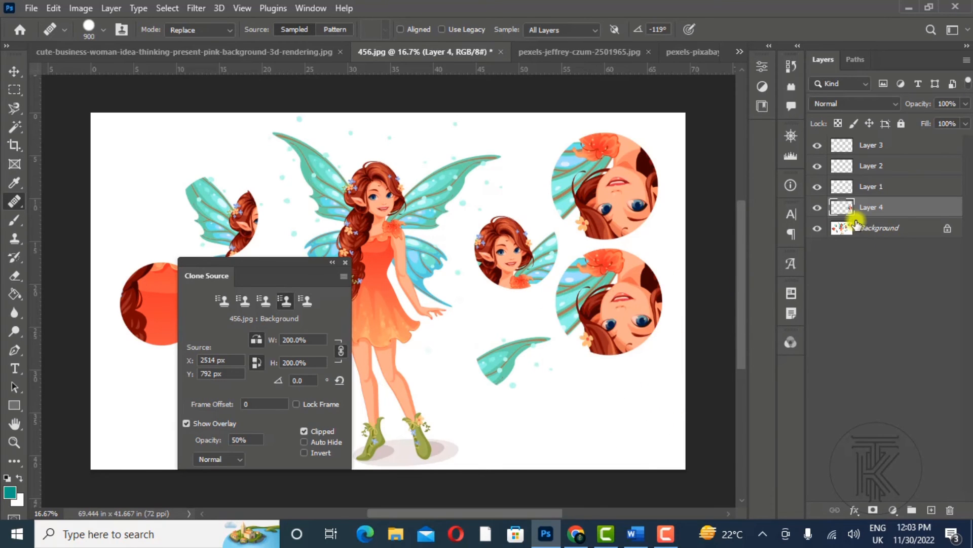
Step: Hide the Background, try reduced opacities such as 60% on Layer 4, restore 100%, and show the Background again
{"action": "left_click", "coordinate": [820, 228]}
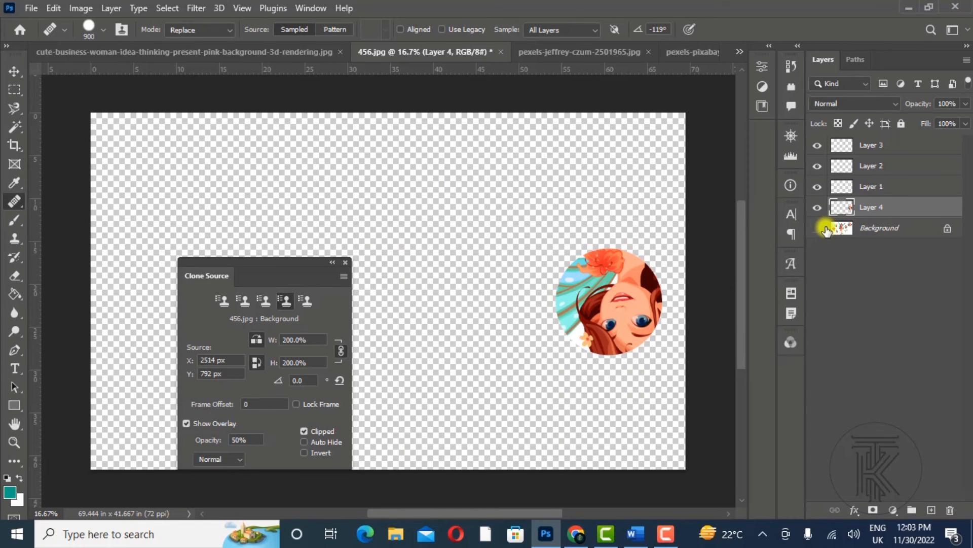
{"action": "left_click", "coordinate": [967, 109]}
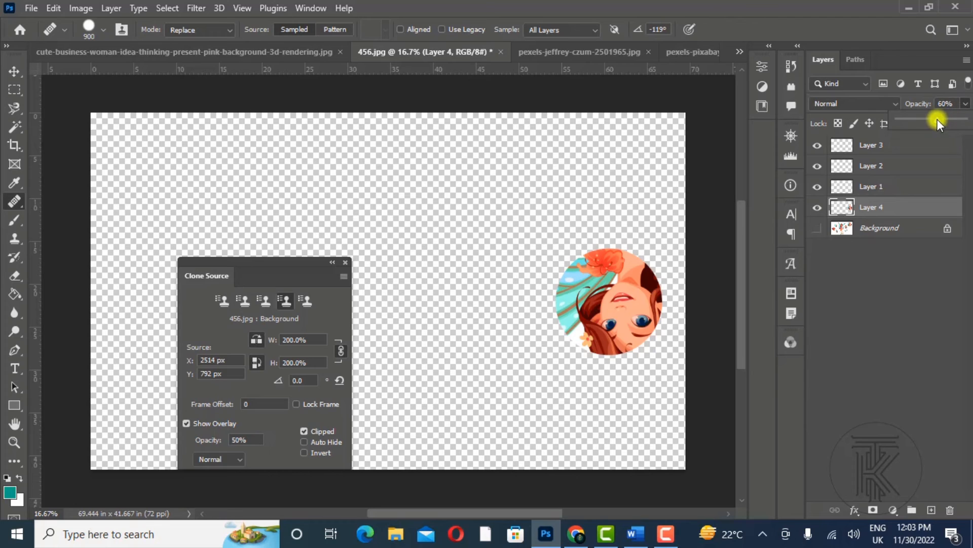
{"action": "left_click_drag", "start_coordinate": [938, 120], "coordinate": [965, 121]}
{"action": "left_click", "coordinate": [15, 72]}
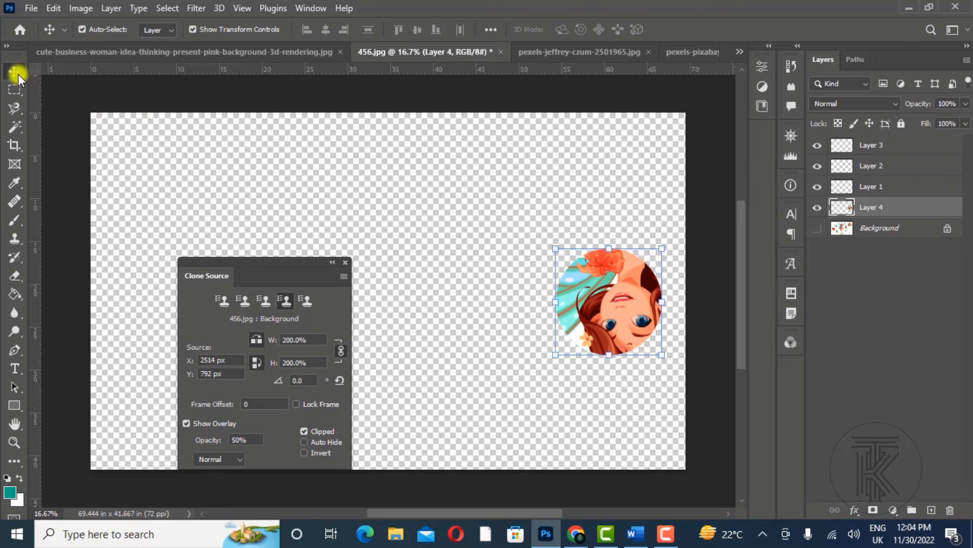
{"action": "left_click", "coordinate": [963, 107]}
{"action": "left_click_drag", "start_coordinate": [938, 120], "coordinate": [955, 122]}
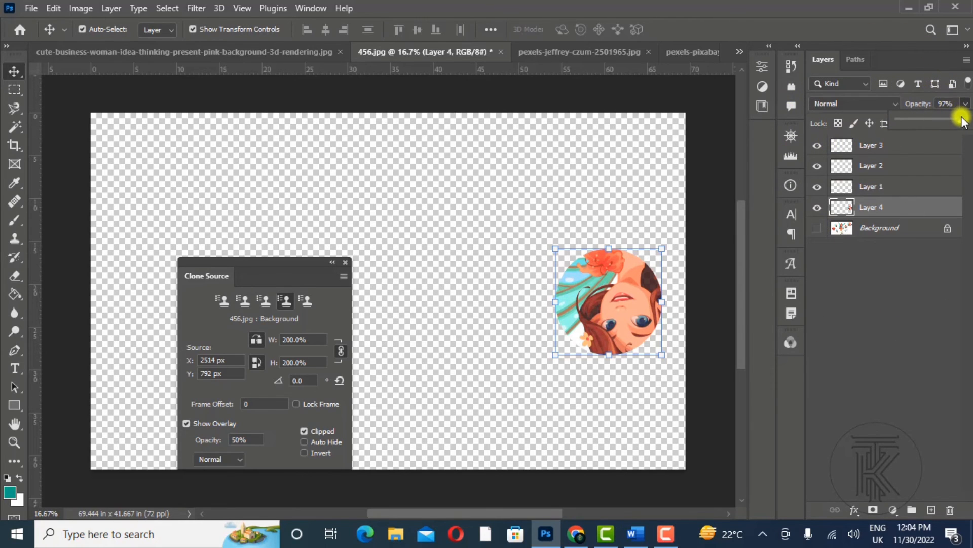
{"action": "left_click", "coordinate": [817, 228]}
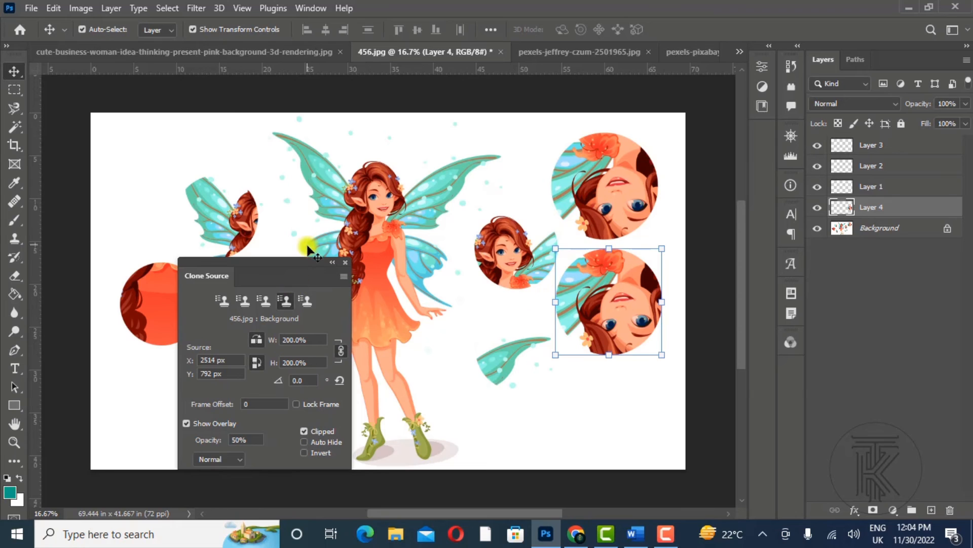
Step: Reactivate the Healing Brush, set the clone overlay opacity to 100%, and undo a trial copy beside the lower face copy
{"action": "mouse_move", "coordinate": [349, 274]}
{"action": "left_mouse_down"}
{"action": "mouse_move", "coordinate": [771, 282]}
{"action": "mouse_move", "coordinate": [826, 295]}
{"action": "left_mouse_up"}
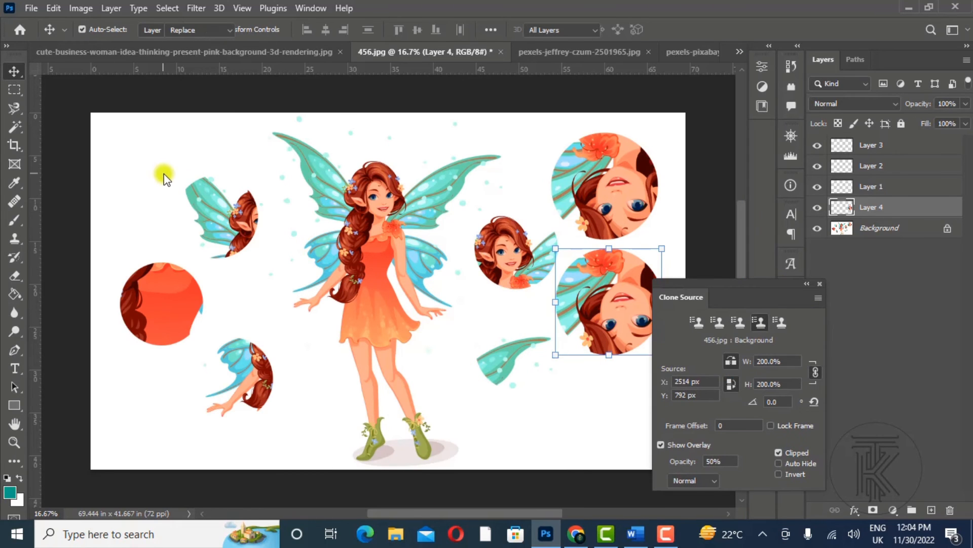
{"action": "key", "text": "j"}
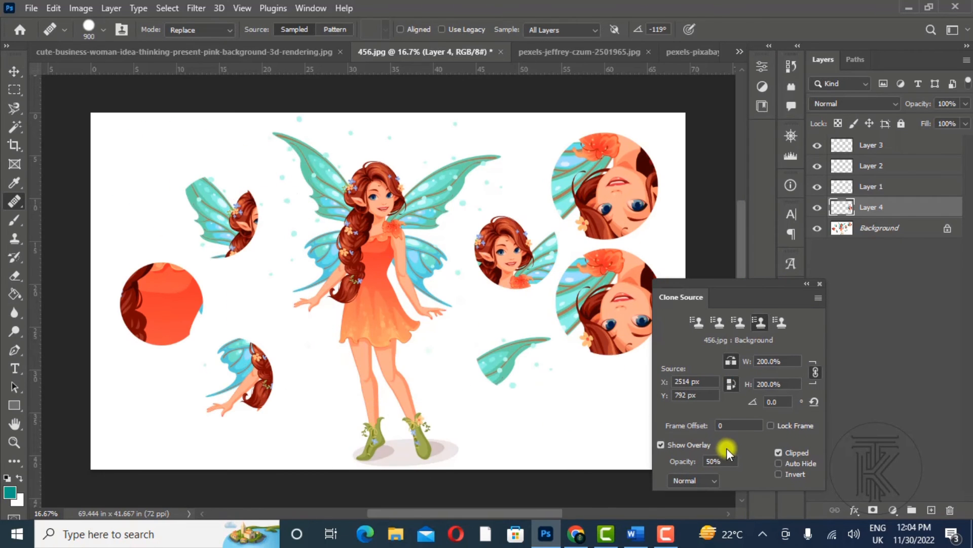
{"action": "left_click", "coordinate": [691, 463]}
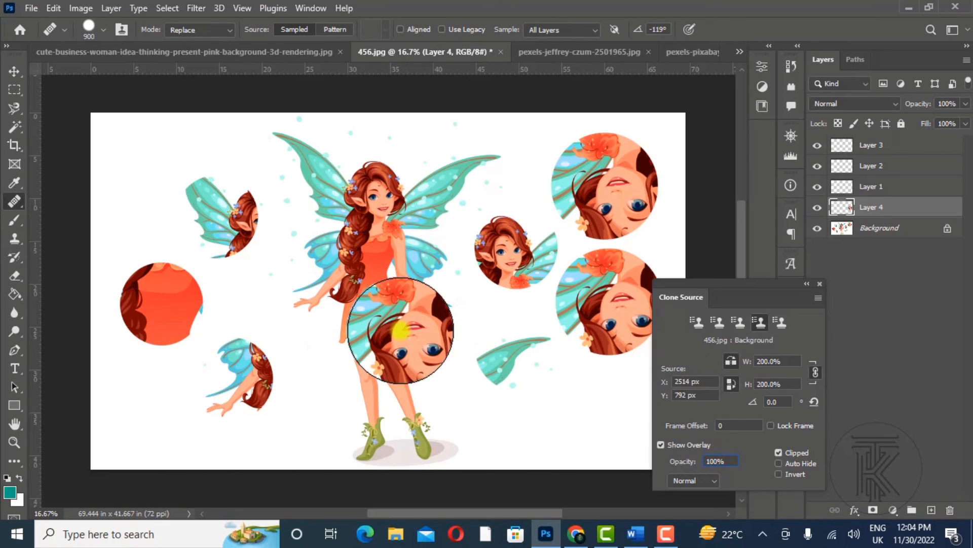
{"action": "left_click", "coordinate": [544, 341]}
{"action": "key", "text": "ctrl+z"}
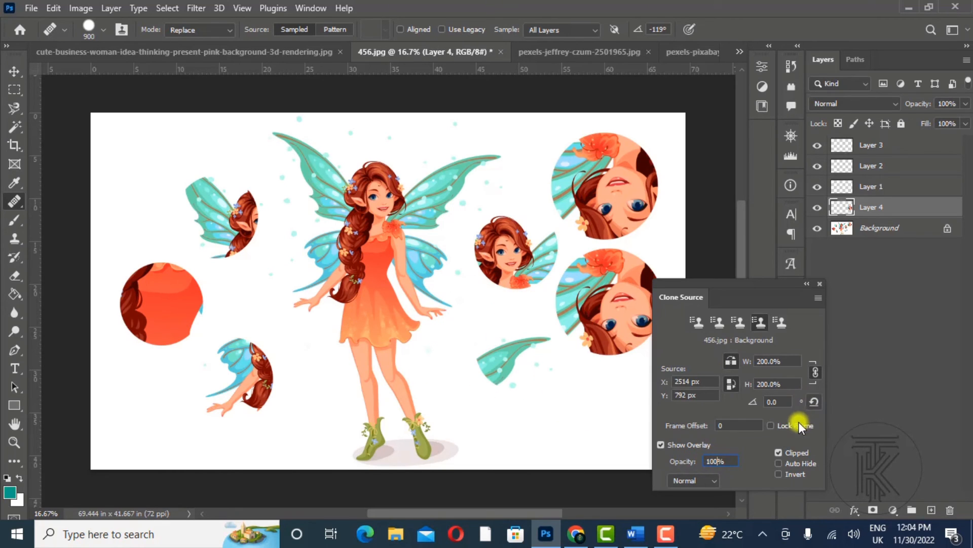
Step: Switch the overlay's Clipped option off and back on to compare the full-image preview with the brush-limited one
{"action": "left_click", "coordinate": [781, 452]}
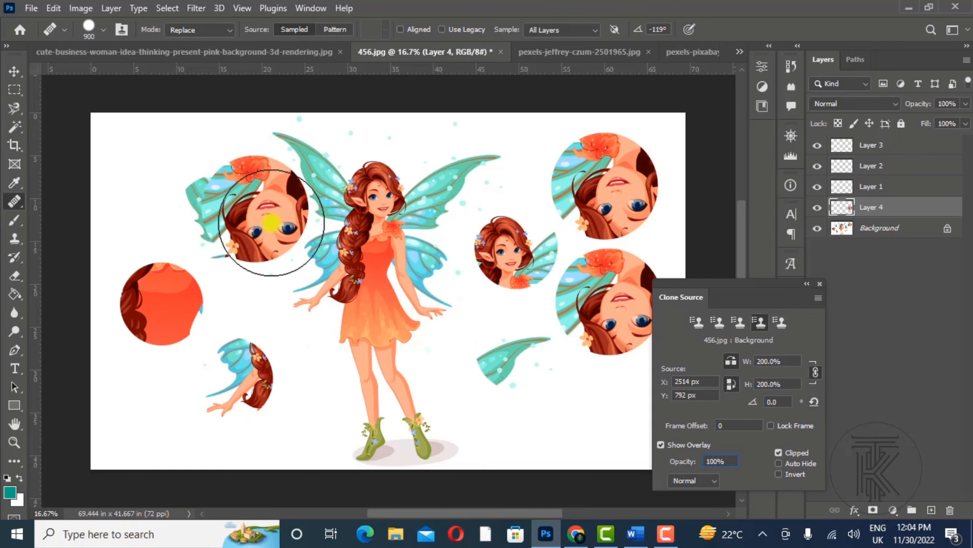
{"action": "left_click", "coordinate": [778, 453]}
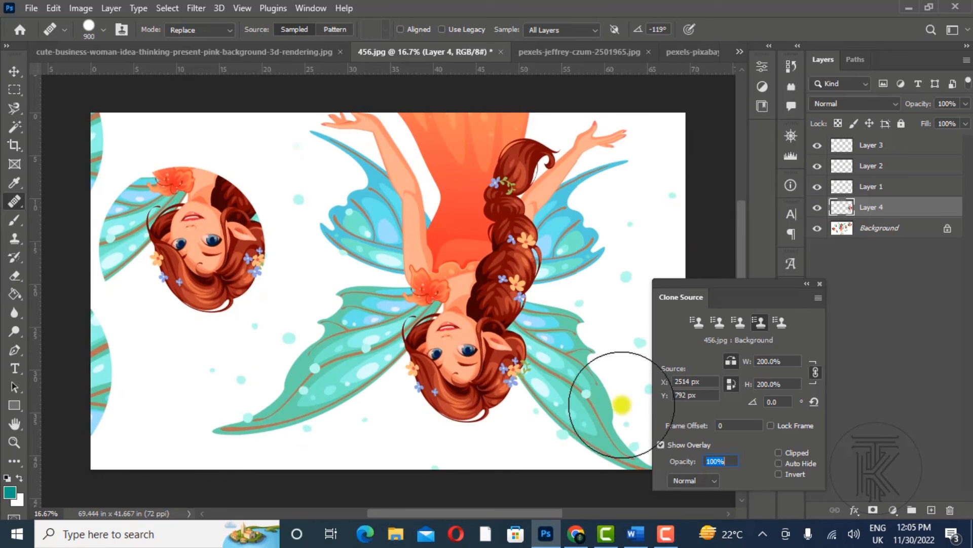
{"action": "left_click", "coordinate": [779, 452]}
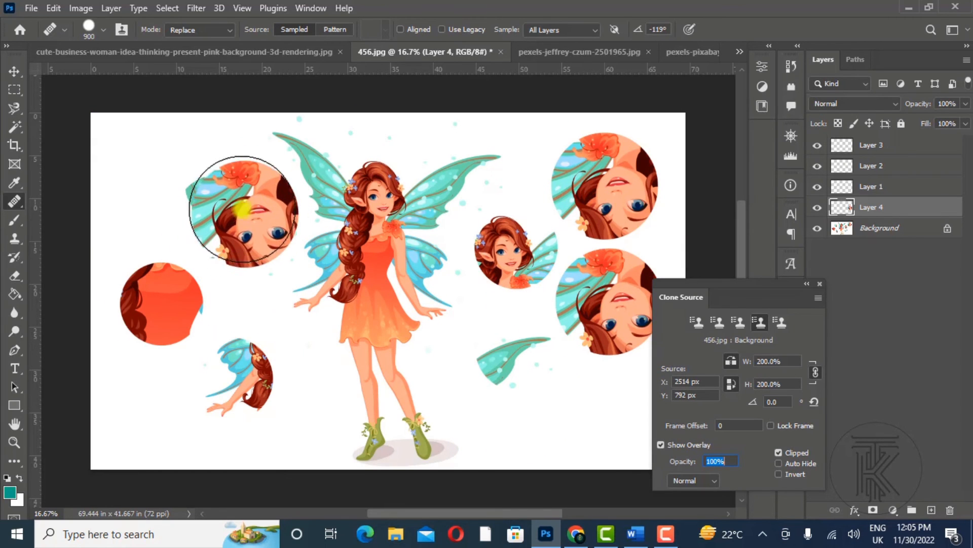
{"action": "left_click", "coordinate": [244, 216]}
Step: Dock the Clone Source panel beside the other panels and collapse it to an icon
{"action": "left_click", "coordinate": [739, 322]}
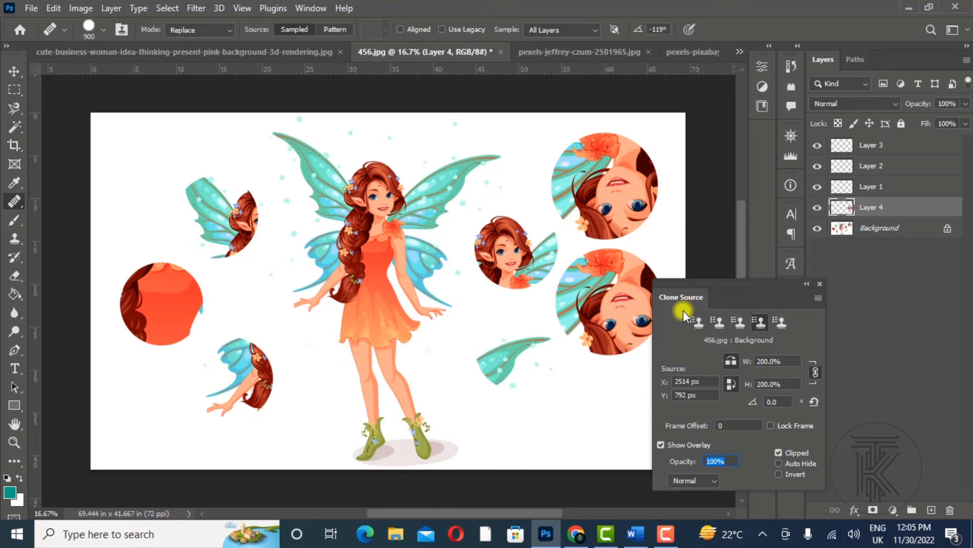
{"action": "mouse_move", "coordinate": [801, 293]}
{"action": "left_mouse_down"}
{"action": "mouse_move", "coordinate": [786, 291]}
{"action": "mouse_move", "coordinate": [775, 314]}
{"action": "left_mouse_up"}
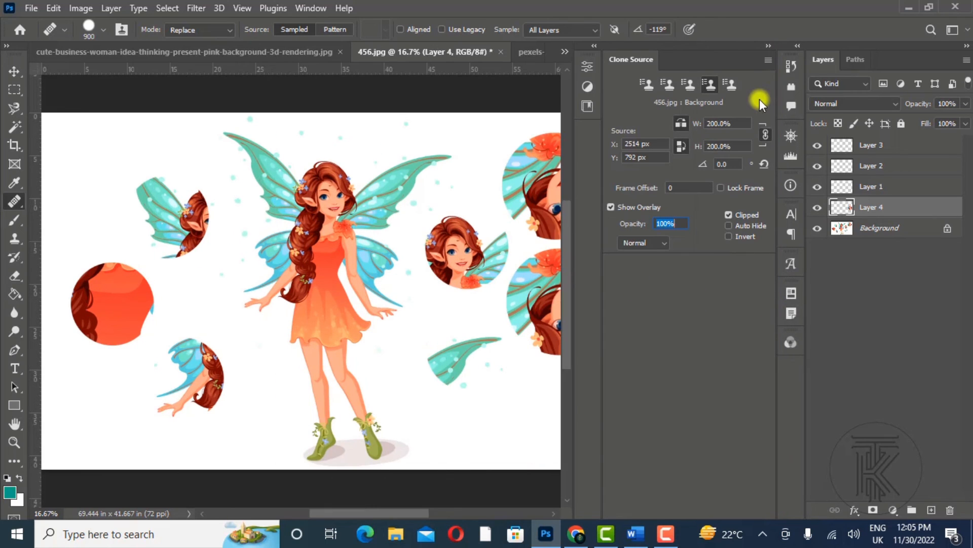
{"action": "left_click", "coordinate": [768, 47]}
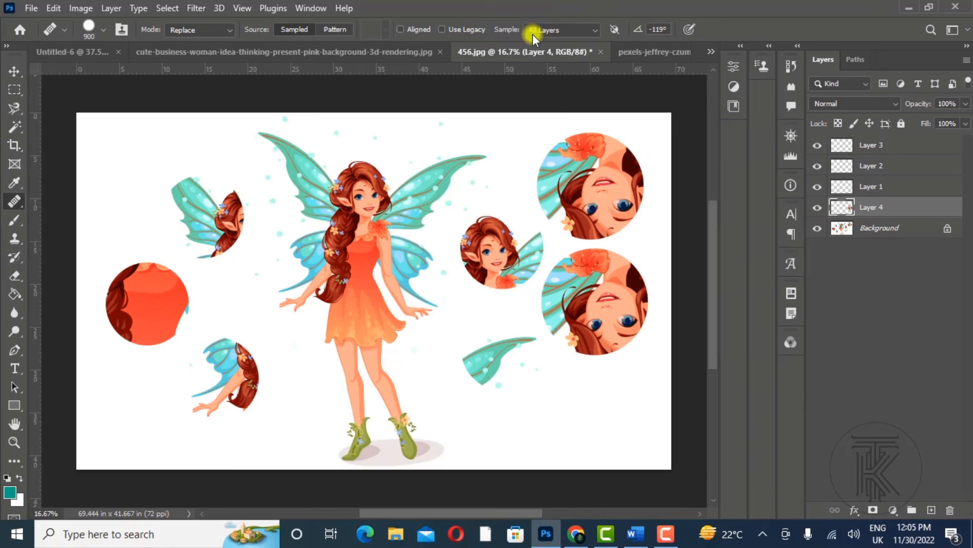
Step: Set the Healing Brush to sample the Current Layer and reduce its size to 451 px
{"action": "left_click", "coordinate": [546, 31]}
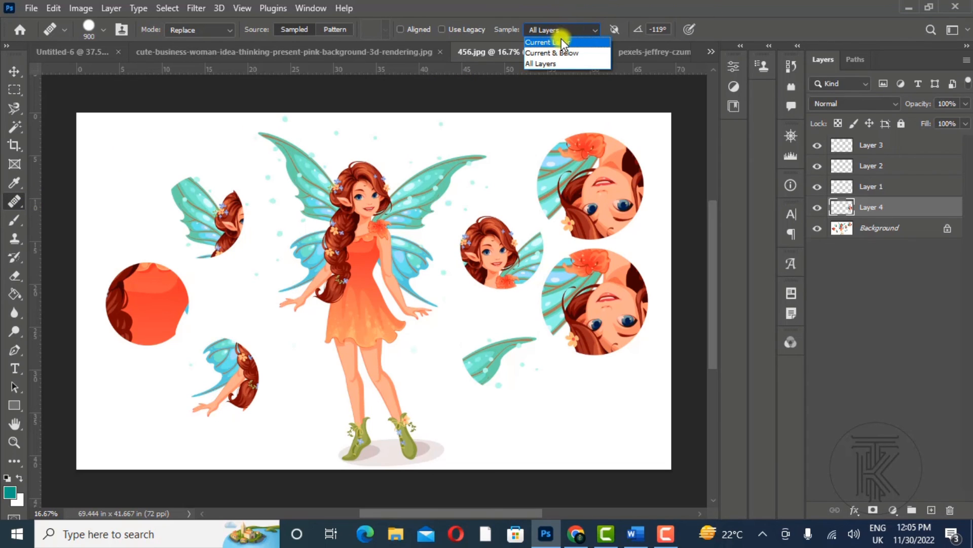
{"action": "left_click", "coordinate": [561, 39]}
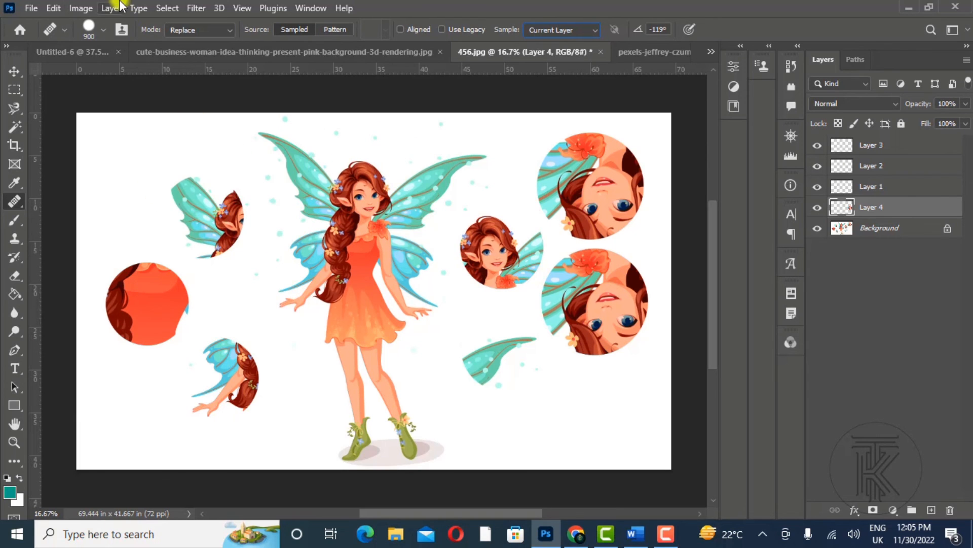
{"action": "left_click", "coordinate": [103, 30]}
{"action": "left_click", "coordinate": [74, 64]}
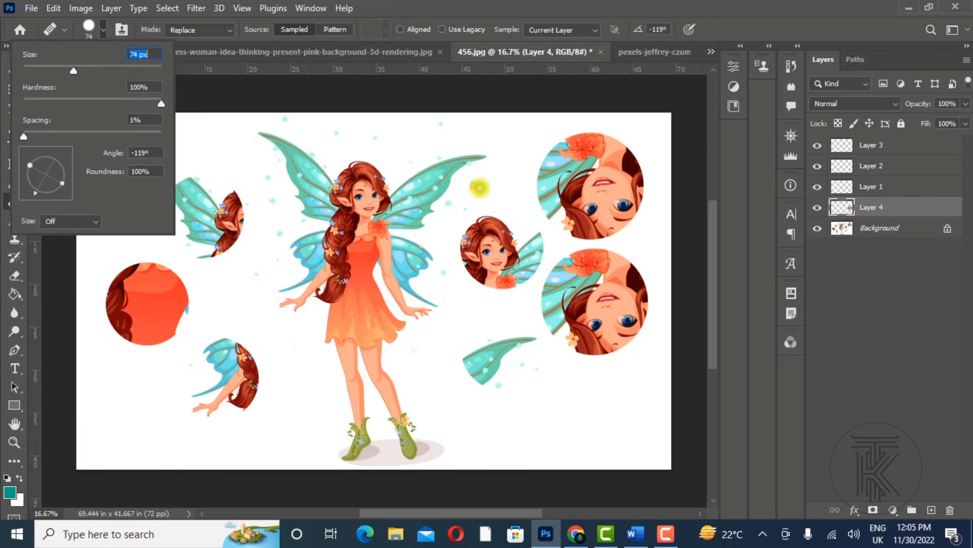
{"action": "left_click_drag", "start_coordinate": [75, 69], "coordinate": [106, 69]}
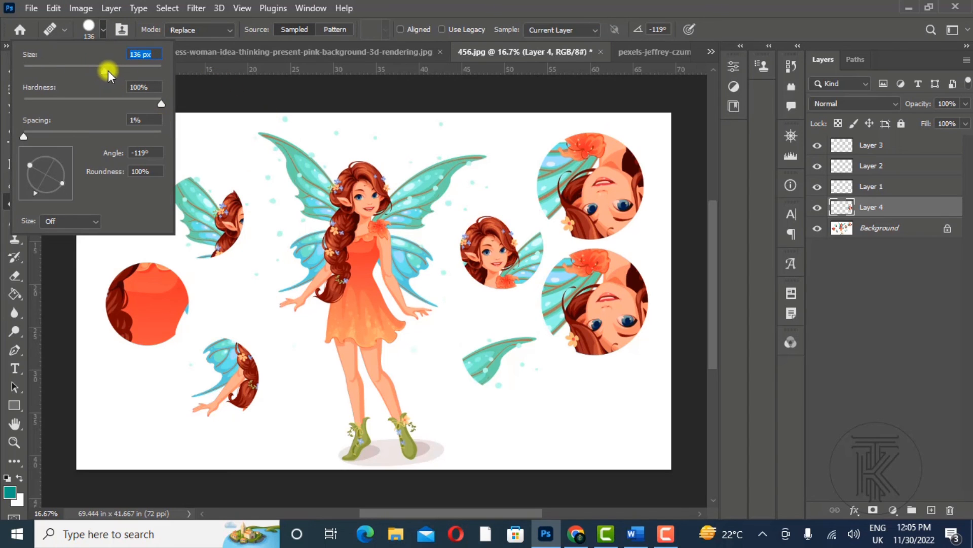
{"action": "left_click_drag", "start_coordinate": [122, 71], "coordinate": [123, 71]}
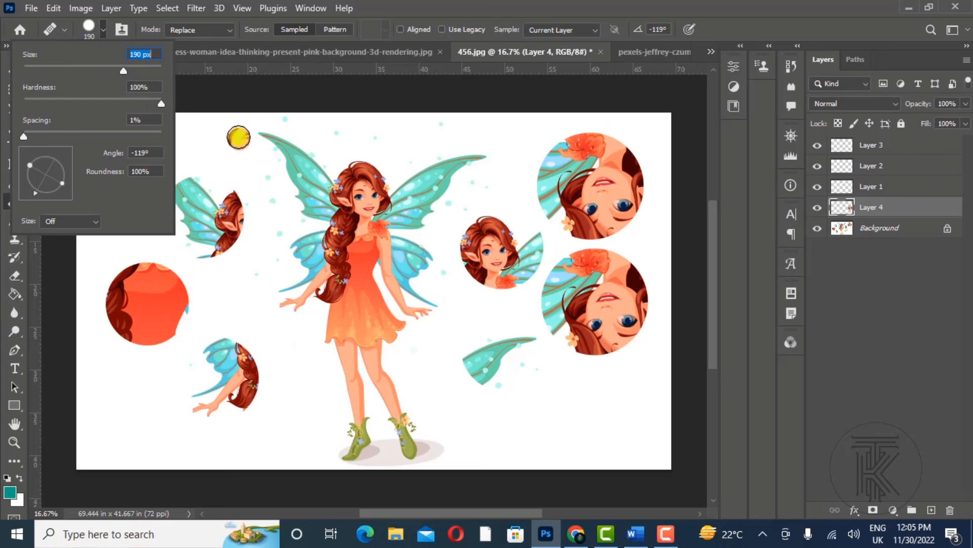
{"action": "left_click_drag", "start_coordinate": [139, 69], "coordinate": [144, 71]}
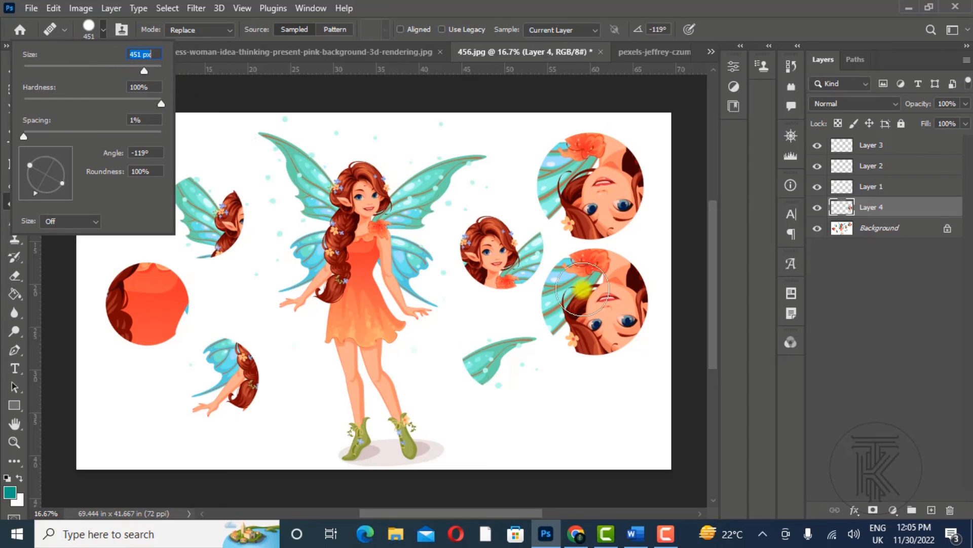
Step: Try sampling the face copy on Layer 4 and the fairy on the Background, and paint a trial copy below
{"action": "left_click", "coordinate": [606, 309], "text": "alt"}
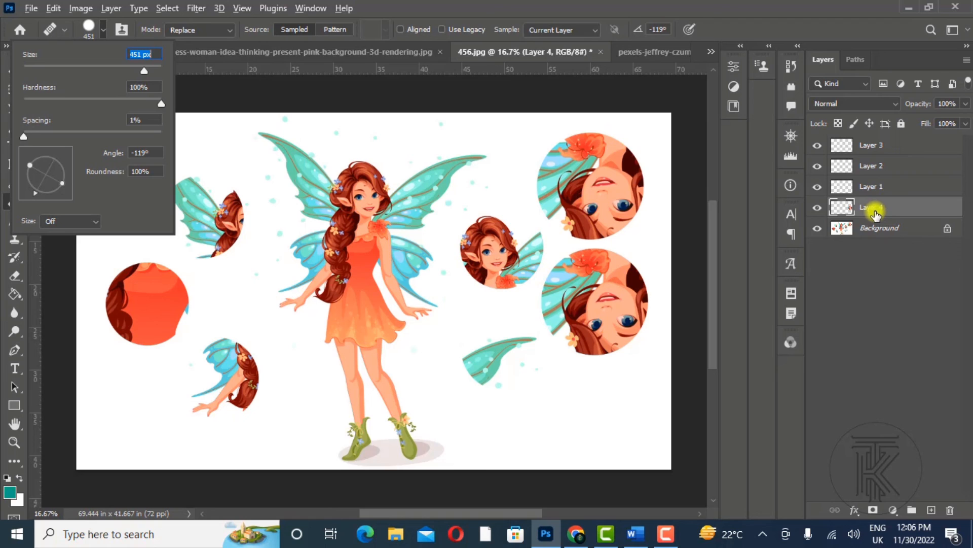
{"action": "left_click", "coordinate": [368, 226], "text": "alt"}
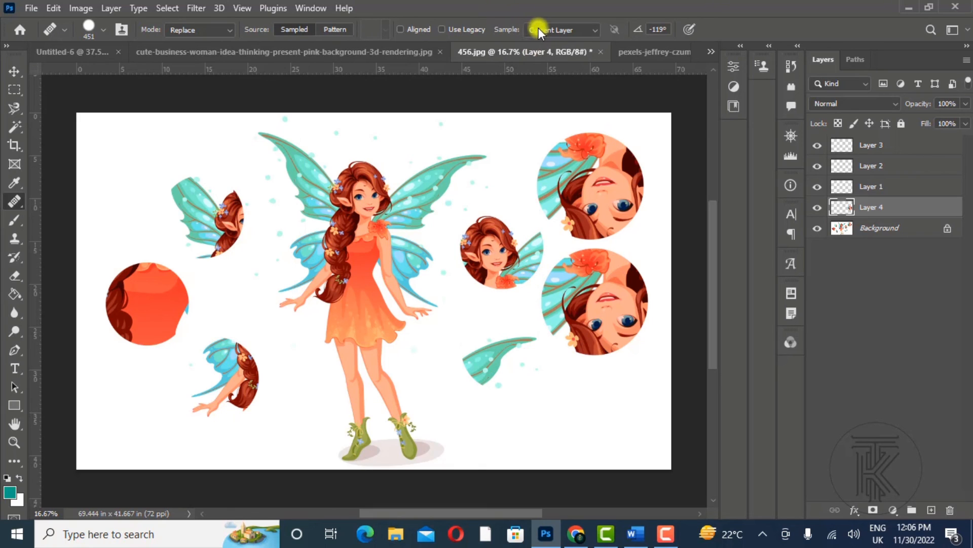
{"action": "left_click", "coordinate": [610, 300], "text": "alt"}
{"action": "left_click_drag", "start_coordinate": [568, 411], "coordinate": [581, 413]}
Step: Set sampling to Current & Below and try copying from both the Background fairy and the Layer 4 face copy
{"action": "left_click", "coordinate": [567, 32]}
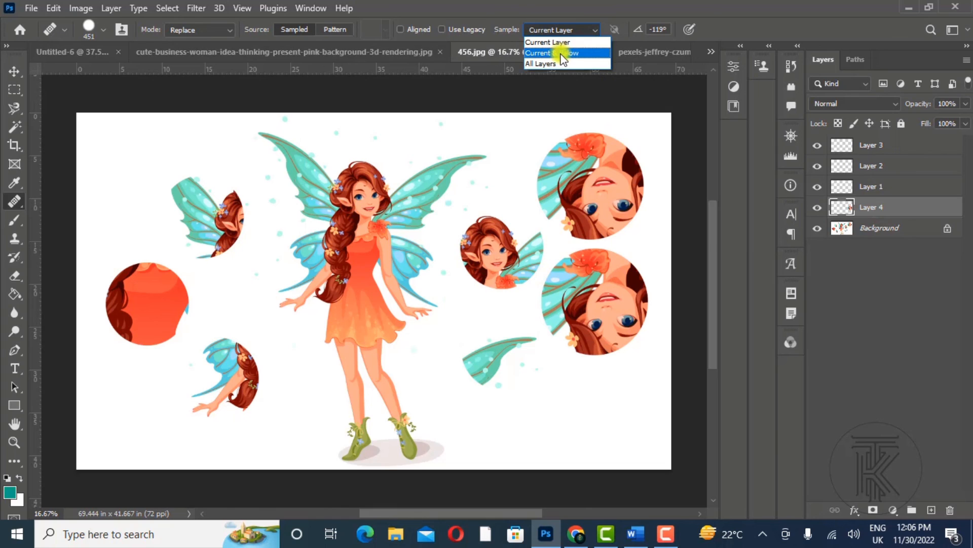
{"action": "left_click", "coordinate": [561, 52]}
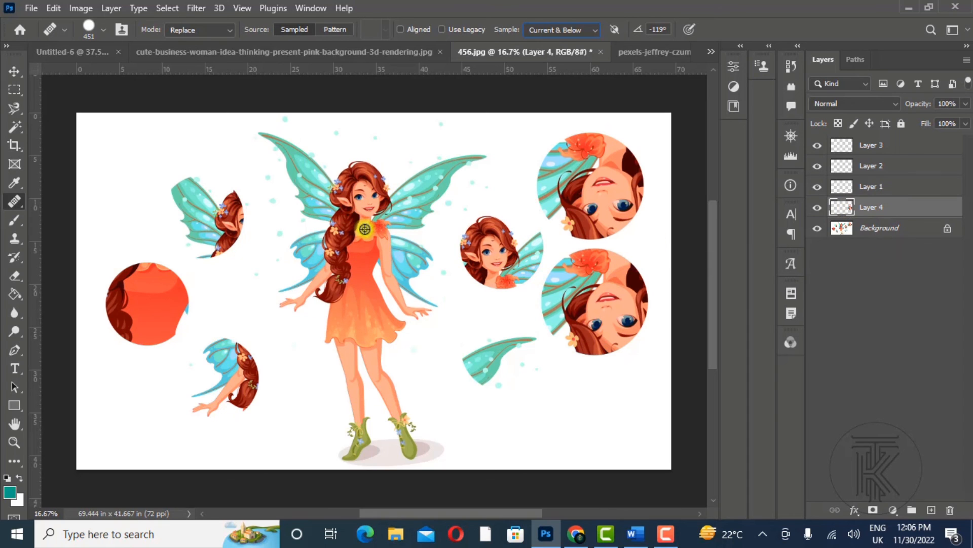
{"action": "left_click", "coordinate": [364, 197], "text": "alt"}
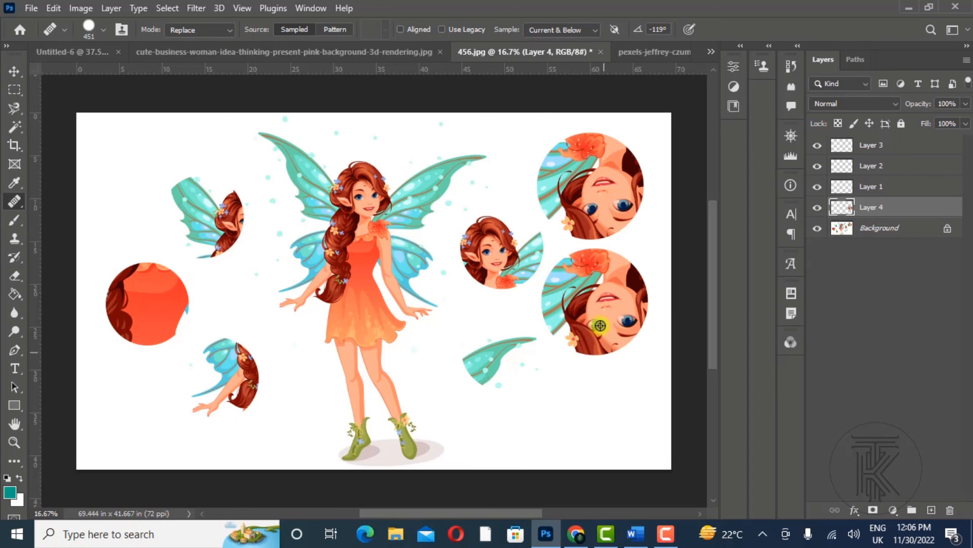
{"action": "left_click", "coordinate": [581, 305]}
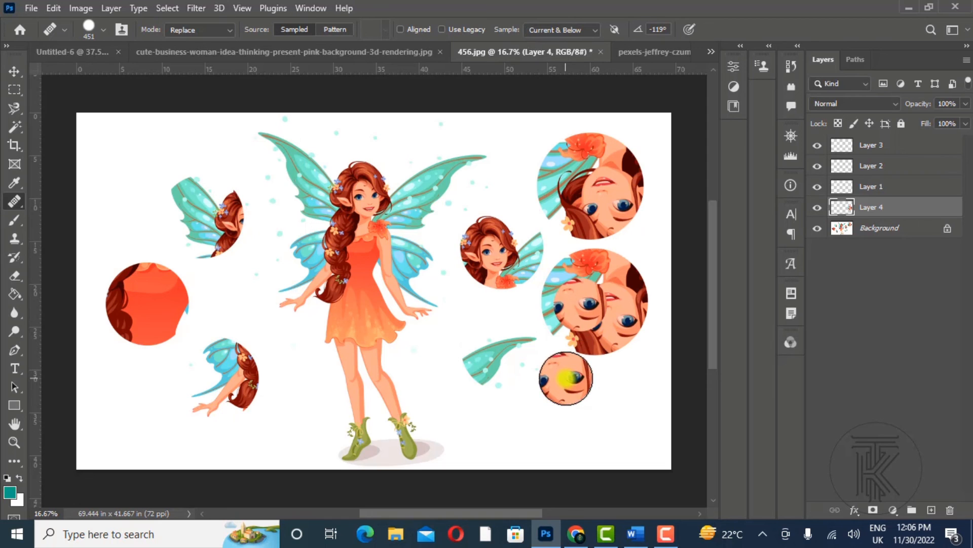
{"action": "left_click", "coordinate": [582, 310], "text": "alt"}
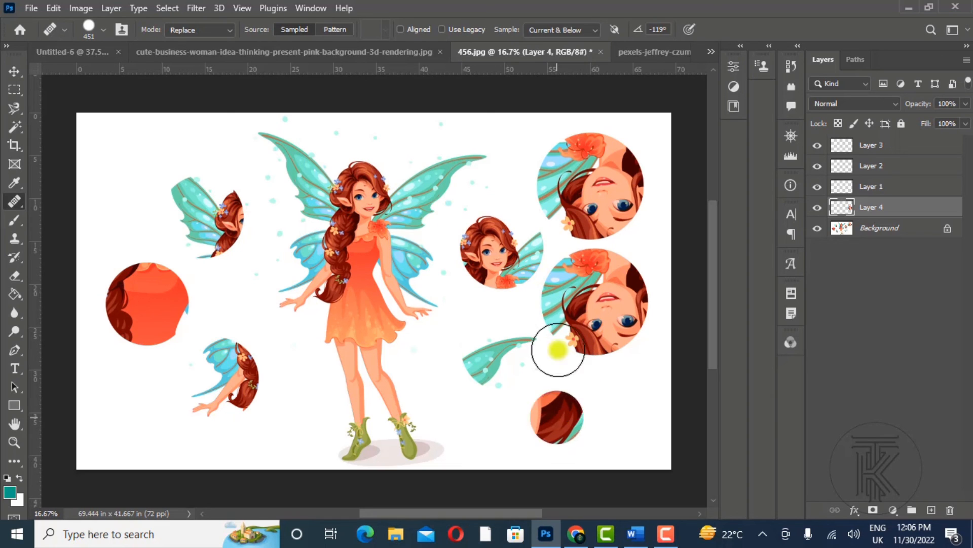
Step: Set the Healing Brush sampling to All Layers and display the group of healing tools
{"action": "left_click", "coordinate": [570, 31]}
{"action": "left_click", "coordinate": [564, 62]}
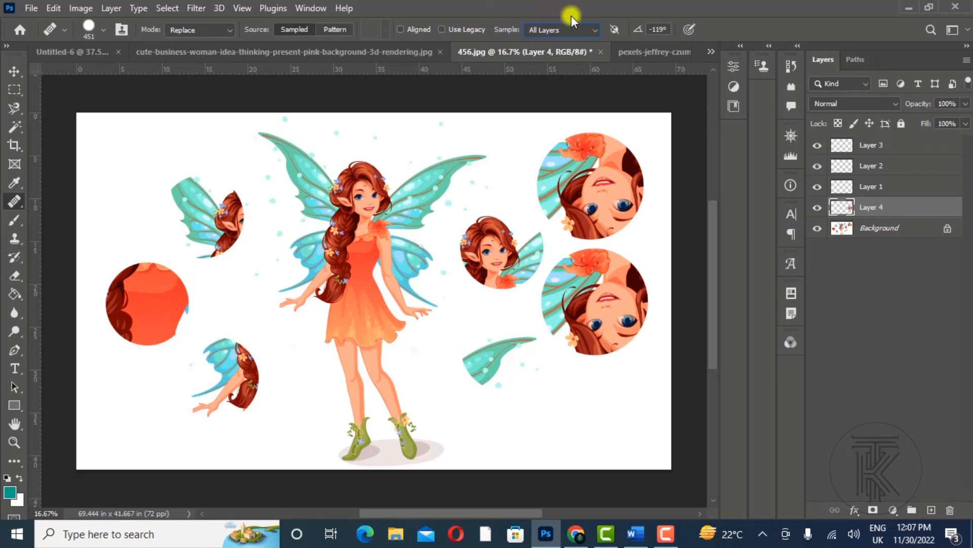
{"action": "right_click", "coordinate": [13, 204]}
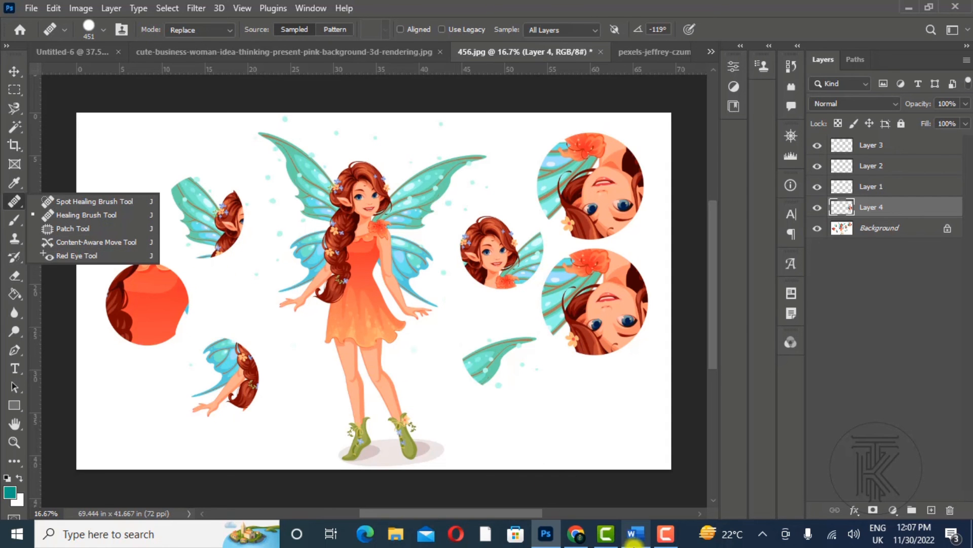
{"action": "mouse_move", "coordinate": [652, 543]}
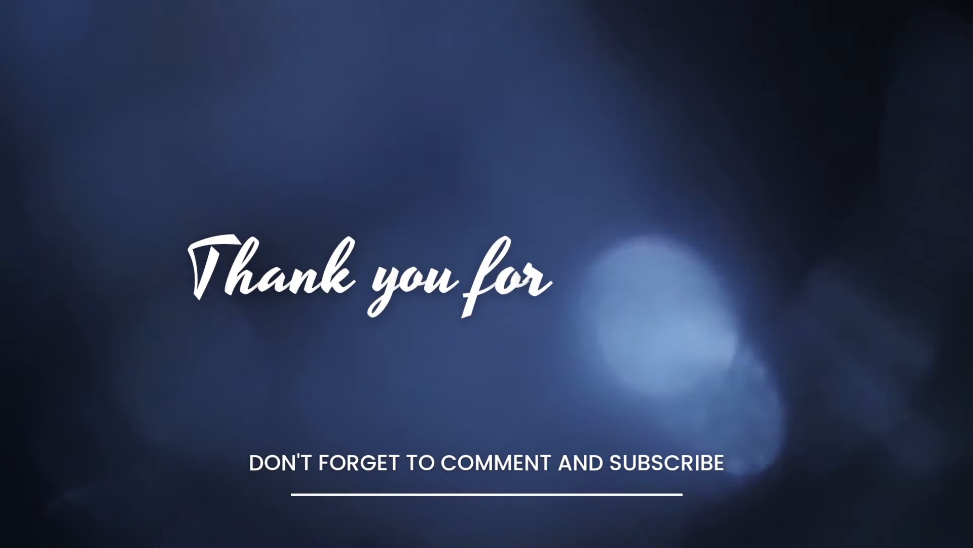